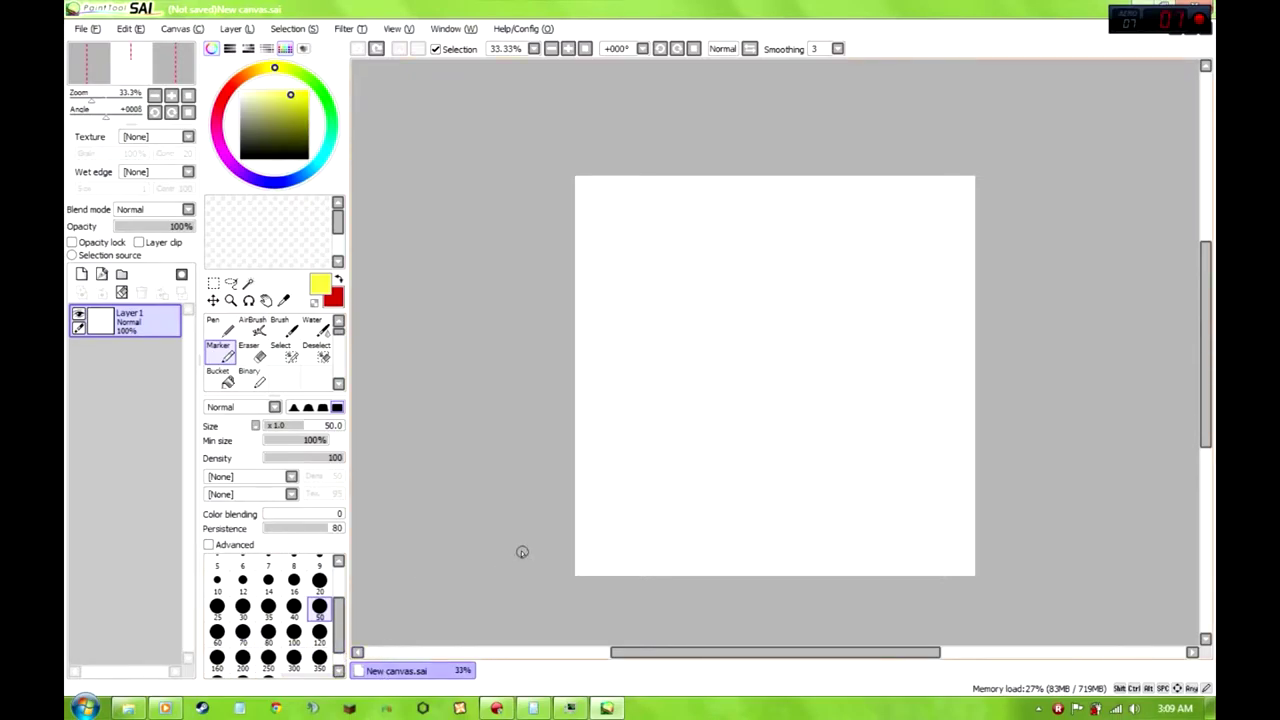
right_click(1062, 710)
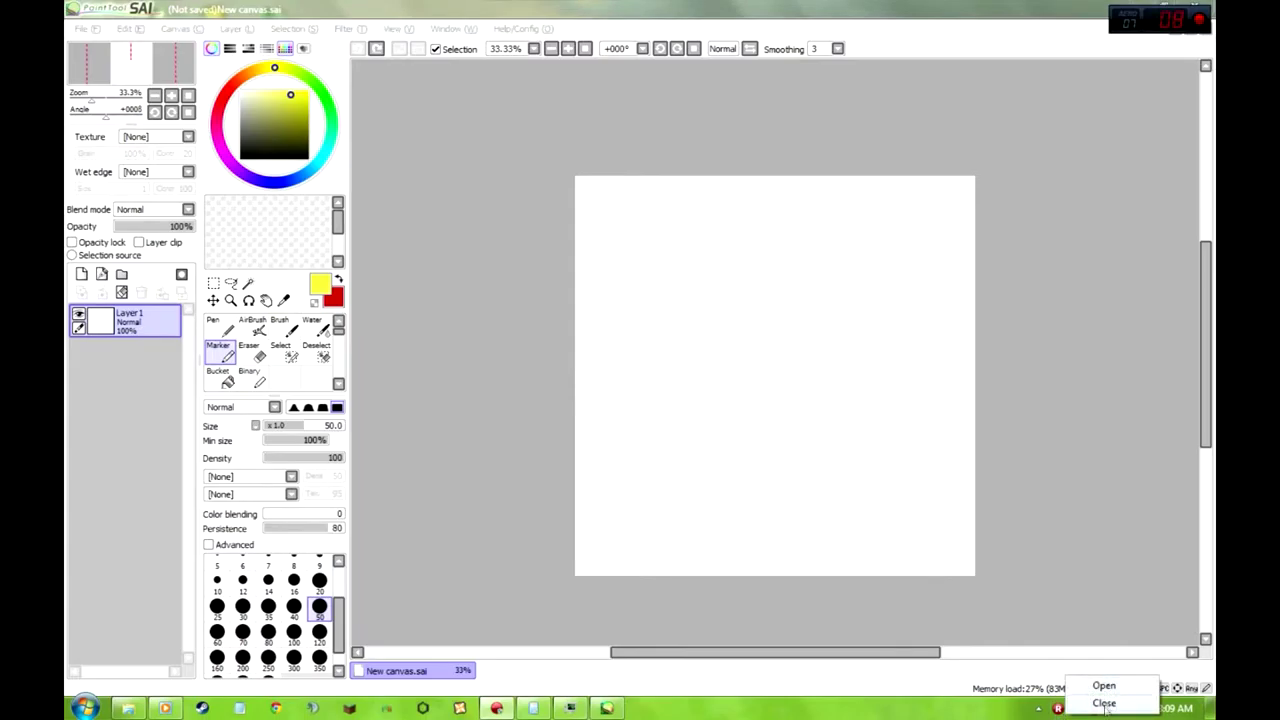
click(1064, 502)
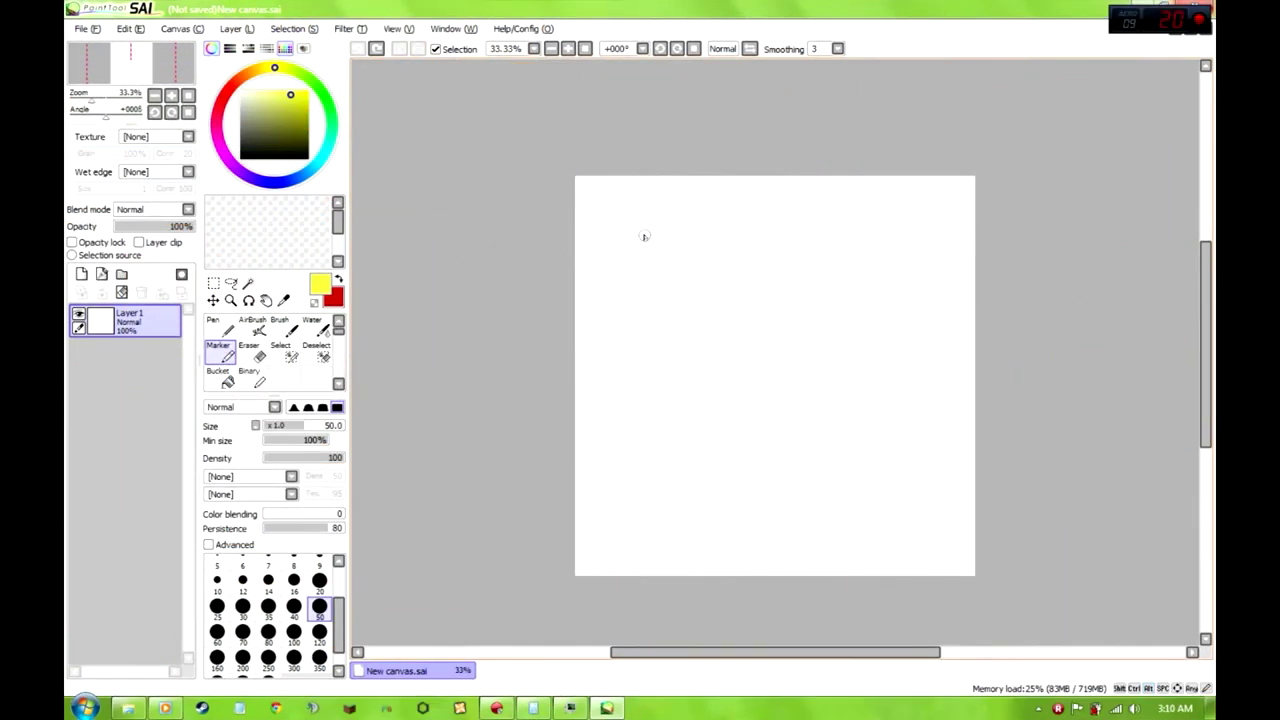
Paint a solid yellow square with rounded corners as the head in the upper middle of the canvas, using the size 50 Marker
click(398, 29)
click(455, 110)
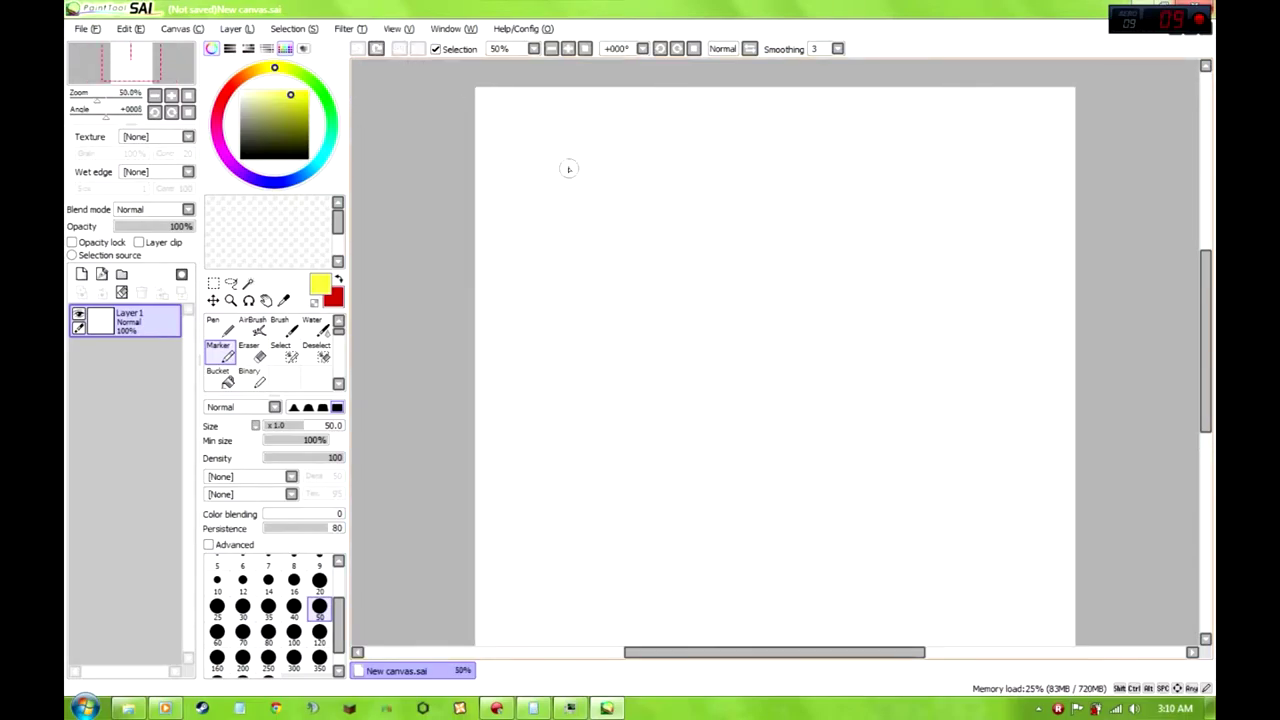
drag(583, 176, 584, 330)
key(ctrl+z)
mouse_move(657, 192)
mouse_down()
mouse_move(661, 322)
mouse_move(691, 344)
mouse_up()
key(ctrl+z)
mouse_move(663, 216)
mouse_down()
mouse_move(675, 381)
mouse_move(766, 395)
mouse_move(859, 391)
mouse_move(865, 220)
mouse_move(850, 207)
mouse_move(667, 212)
mouse_move(688, 262)
mouse_move(685, 351)
mouse_move(701, 378)
mouse_move(854, 381)
mouse_move(850, 216)
mouse_move(720, 214)
mouse_move(692, 239)
mouse_move(694, 365)
mouse_move(840, 373)
mouse_move(836, 238)
mouse_move(721, 225)
mouse_move(707, 259)
mouse_move(703, 223)
mouse_move(699, 341)
mouse_move(786, 359)
mouse_move(828, 347)
mouse_move(825, 248)
mouse_move(804, 242)
mouse_move(825, 245)
mouse_move(721, 237)
mouse_move(717, 346)
mouse_move(775, 344)
mouse_move(821, 300)
mouse_move(771, 256)
mouse_move(743, 251)
mouse_move(724, 324)
mouse_move(749, 344)
mouse_move(809, 292)
mouse_move(822, 245)
mouse_move(744, 269)
mouse_move(785, 316)
mouse_move(748, 283)
mouse_move(801, 303)
mouse_move(718, 315)
mouse_up()
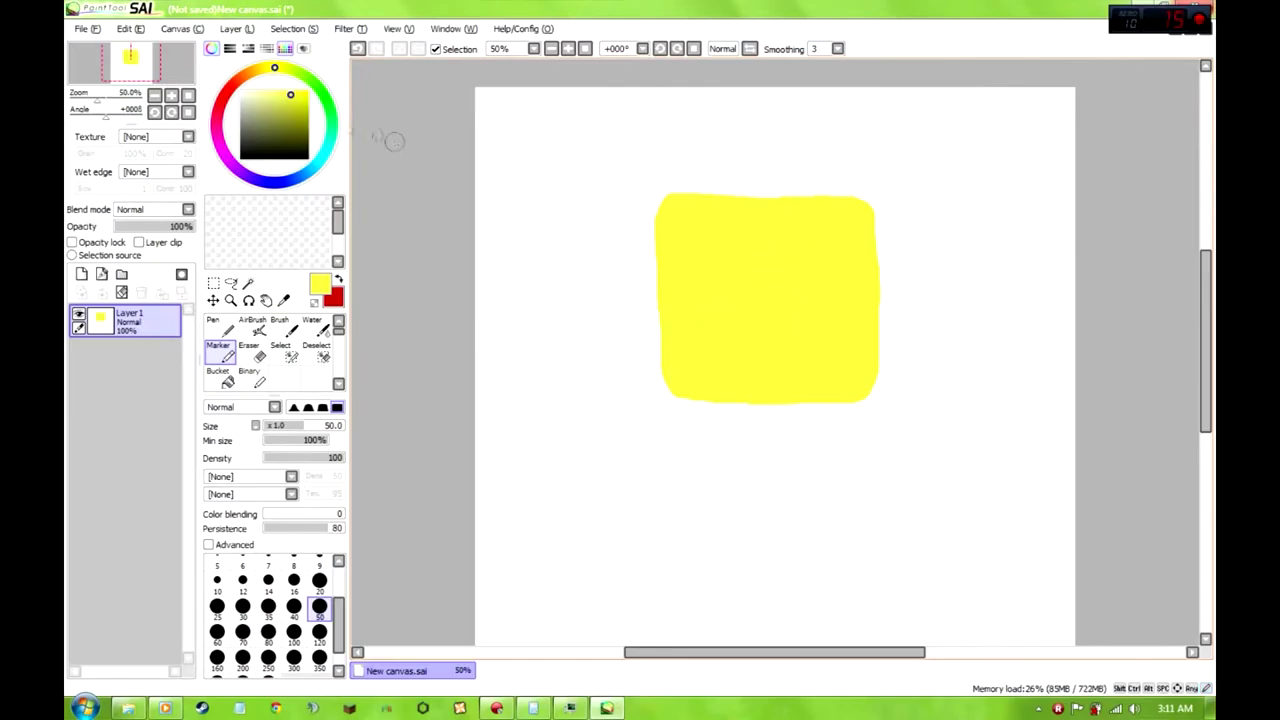
Choose a golden orange and paint five short vertical stripes along the top edge of the yellow head
click(294, 100)
mouse_move(294, 101)
mouse_down()
mouse_move(272, 67)
mouse_move(258, 70)
mouse_move(301, 90)
mouse_move(255, 70)
mouse_up()
click(303, 100)
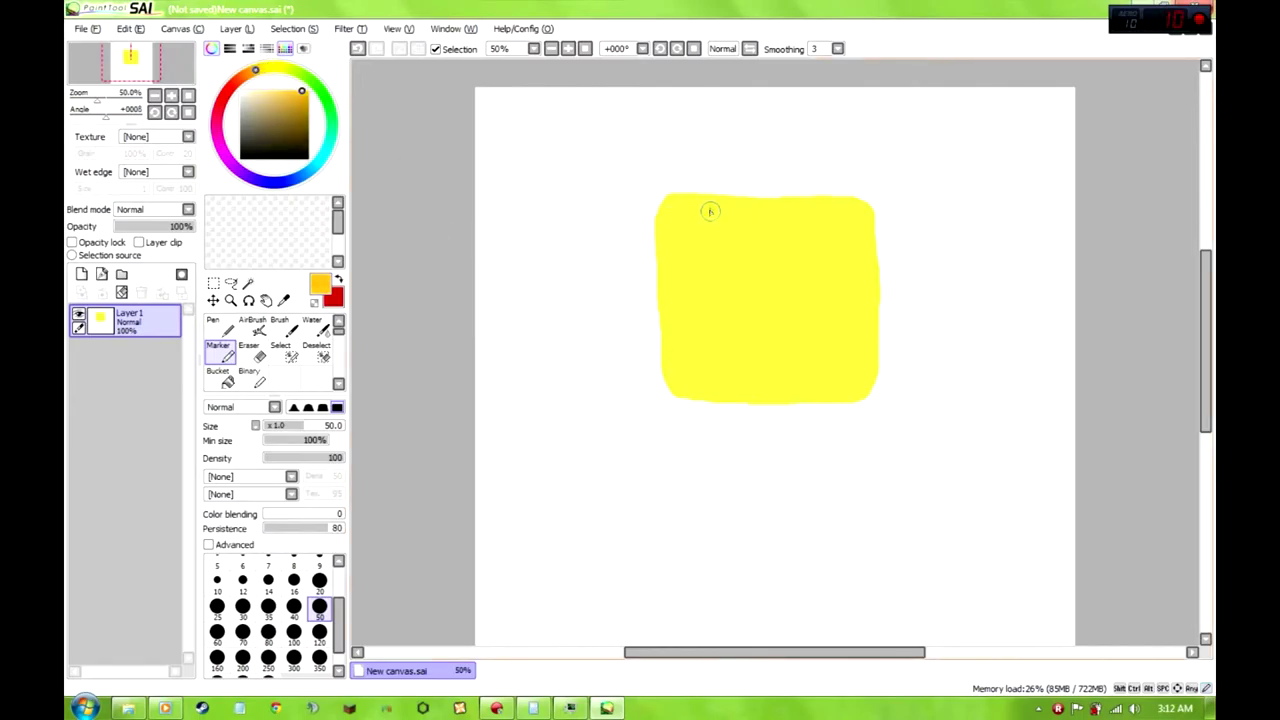
drag(697, 203, 733, 206)
key(ctrl+z)
key(ctrl+z)
drag(838, 222, 839, 211)
drag(738, 226, 738, 206)
mouse_move(806, 227)
mouse_down()
mouse_move(809, 203)
mouse_move(776, 205)
mouse_up()
click(777, 220)
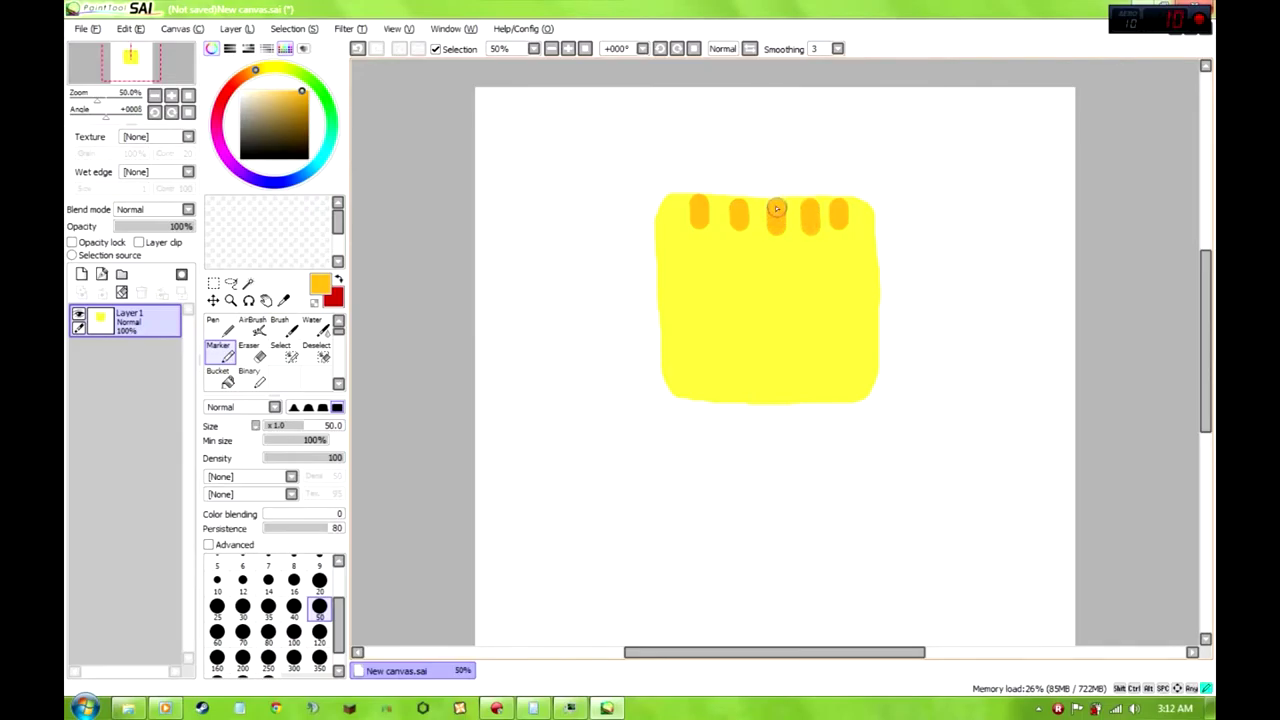
Undo and repaint the five vertical stripes on the head's top edge, and add four short horizontal stripes down its left edge
key(ctrl+z)
key(ctrl+z)
key(ctrl+z)
key(ctrl+z)
key(ctrl+z)
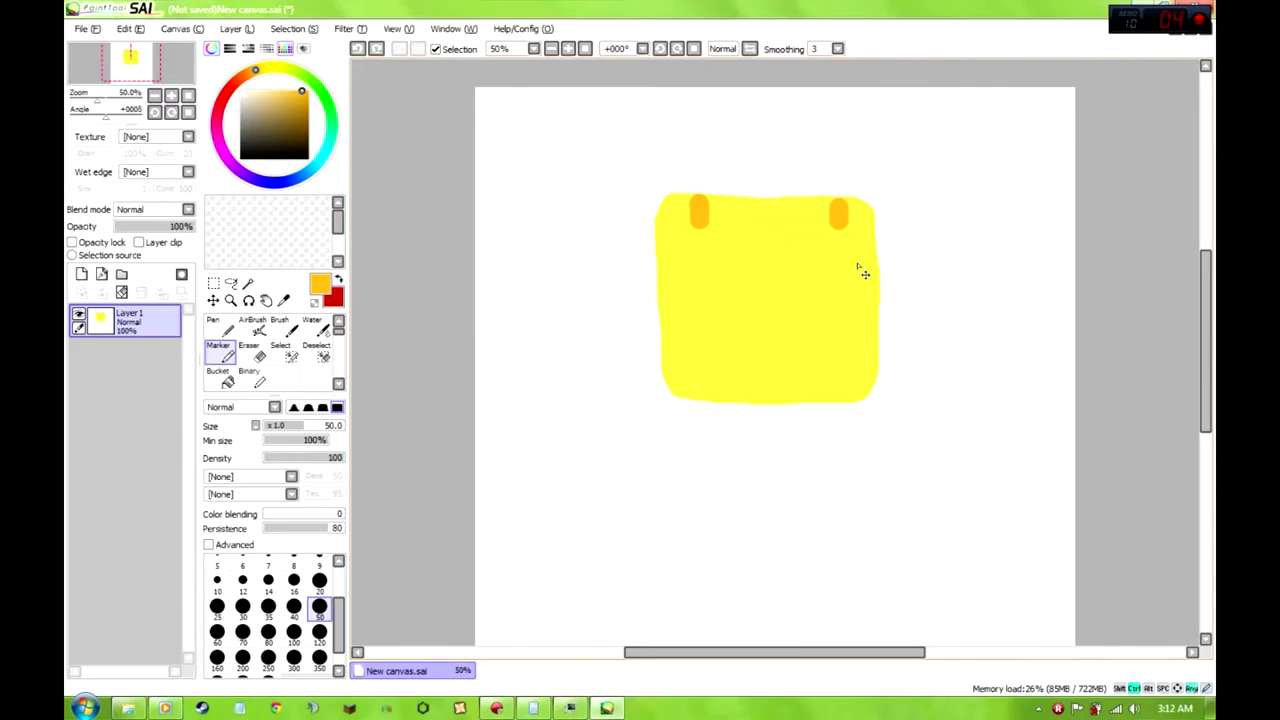
drag(699, 222, 699, 204)
drag(841, 228, 841, 202)
drag(739, 229, 739, 202)
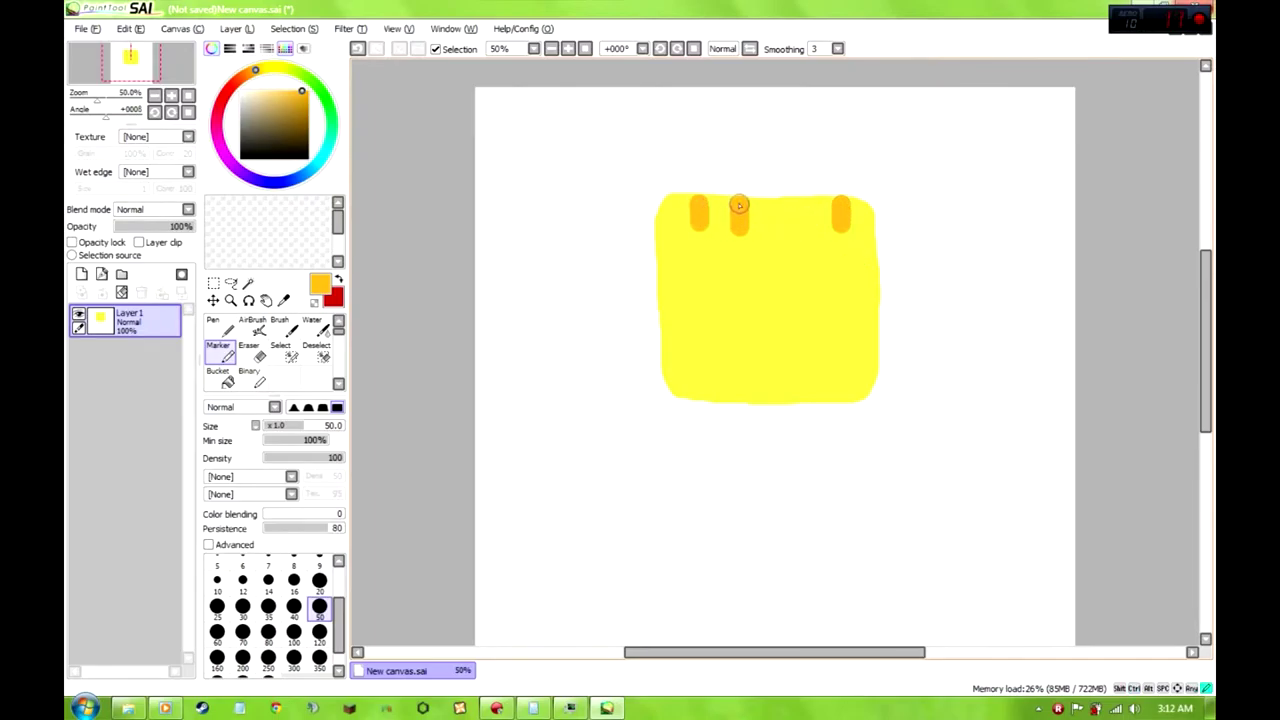
mouse_move(807, 229)
mouse_down()
mouse_move(807, 203)
mouse_move(776, 216)
mouse_move(775, 205)
mouse_up()
mouse_move(690, 255)
mouse_down()
mouse_move(658, 258)
mouse_move(662, 356)
mouse_up()
key(ctrl+z)
mouse_move(721, 397)
mouse_down()
mouse_move(720, 379)
mouse_move(720, 393)
mouse_move(754, 383)
mouse_move(755, 399)
mouse_move(831, 374)
mouse_move(830, 389)
mouse_up()
key(ctrl+z)
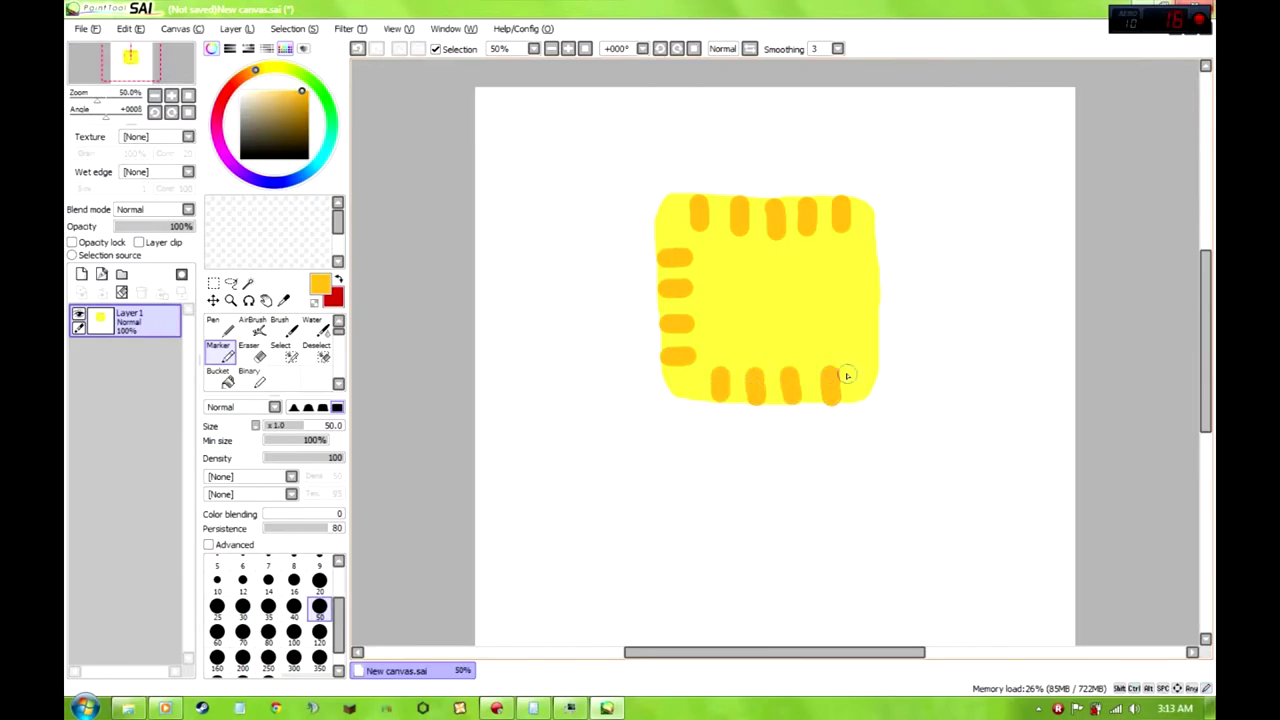
key(ctrl+z)
key(ctrl+z)
key(ctrl+z)
key(ctrl+z)
key(ctrl+z)
Paint four short horizontal orange stripes down the head's right edge and a long horizontal orange mouth near its bottom
mouse_move(851, 357)
mouse_down()
mouse_move(857, 326)
mouse_move(870, 326)
mouse_move(878, 258)
mouse_up()
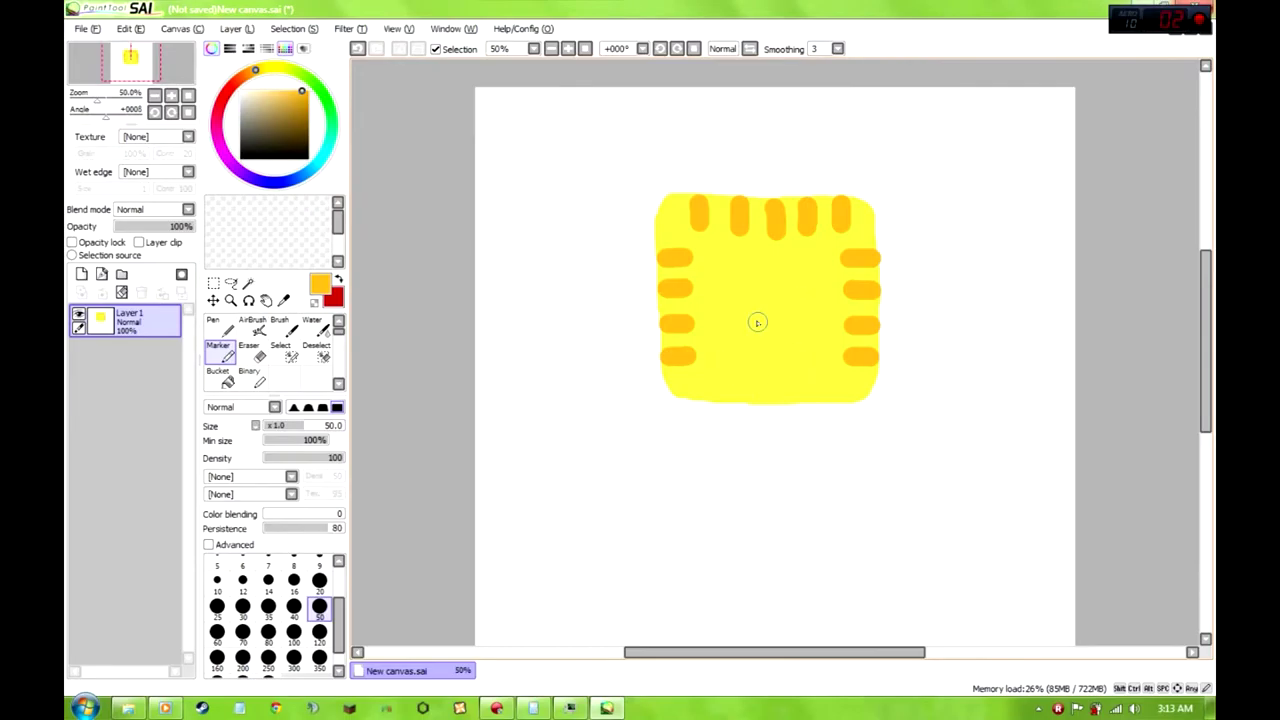
drag(721, 354, 815, 353)
Choose a turquoise green and paint a short horizontal nose centered just above the mouth
mouse_move(257, 71)
mouse_down()
mouse_move(224, 94)
mouse_move(223, 149)
mouse_move(314, 139)
mouse_move(290, 151)
mouse_up()
drag(300, 147, 310, 143)
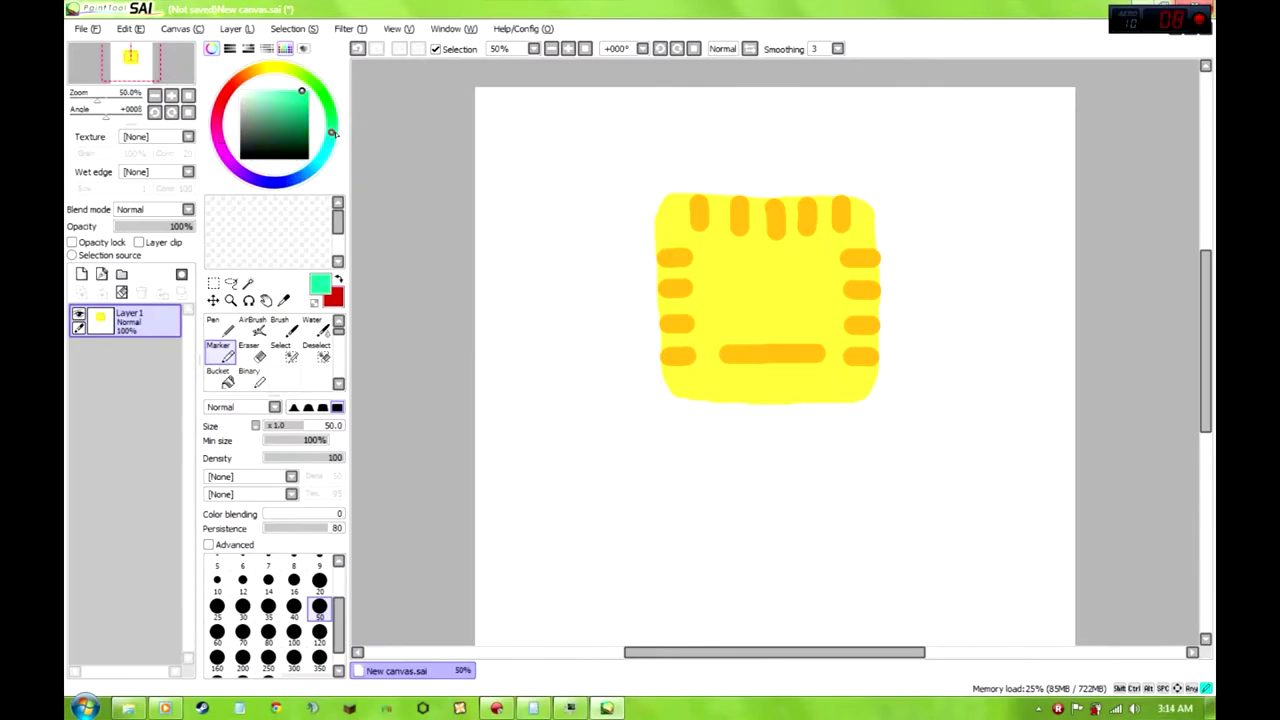
drag(762, 324, 778, 324)
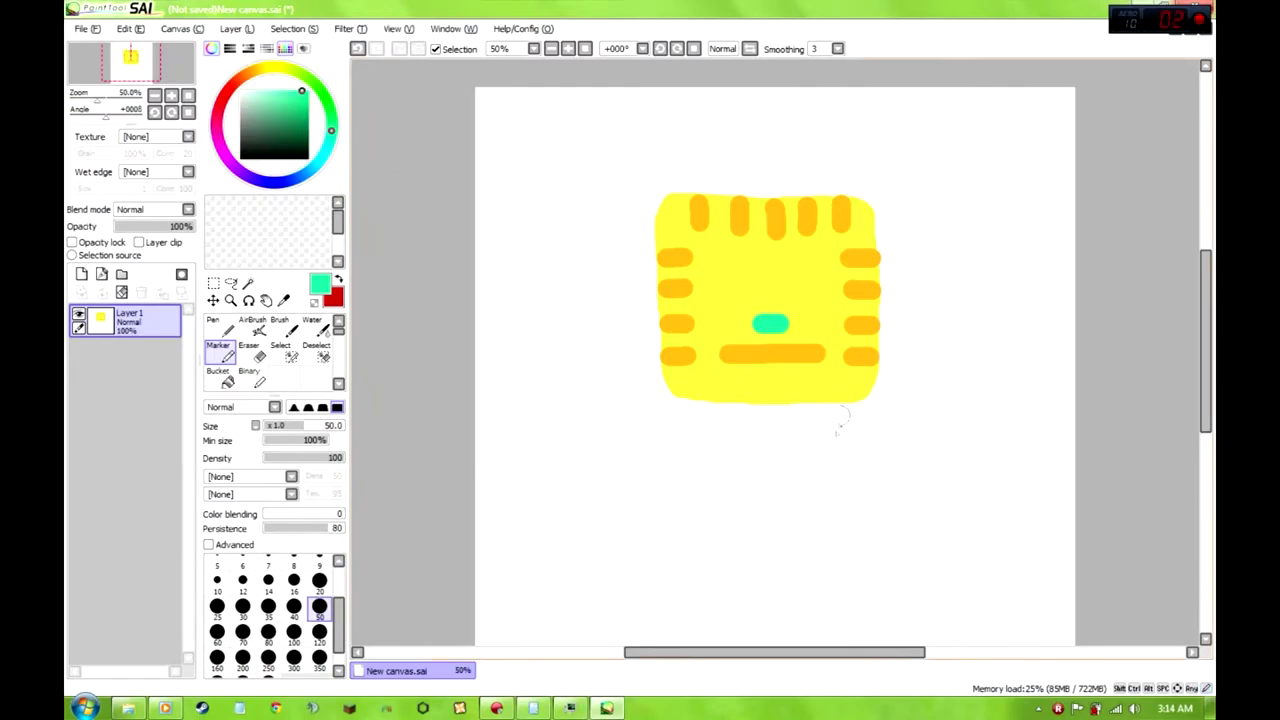
Erase two rounded square eyes above the nose with the Eraser at size 58
key(e)
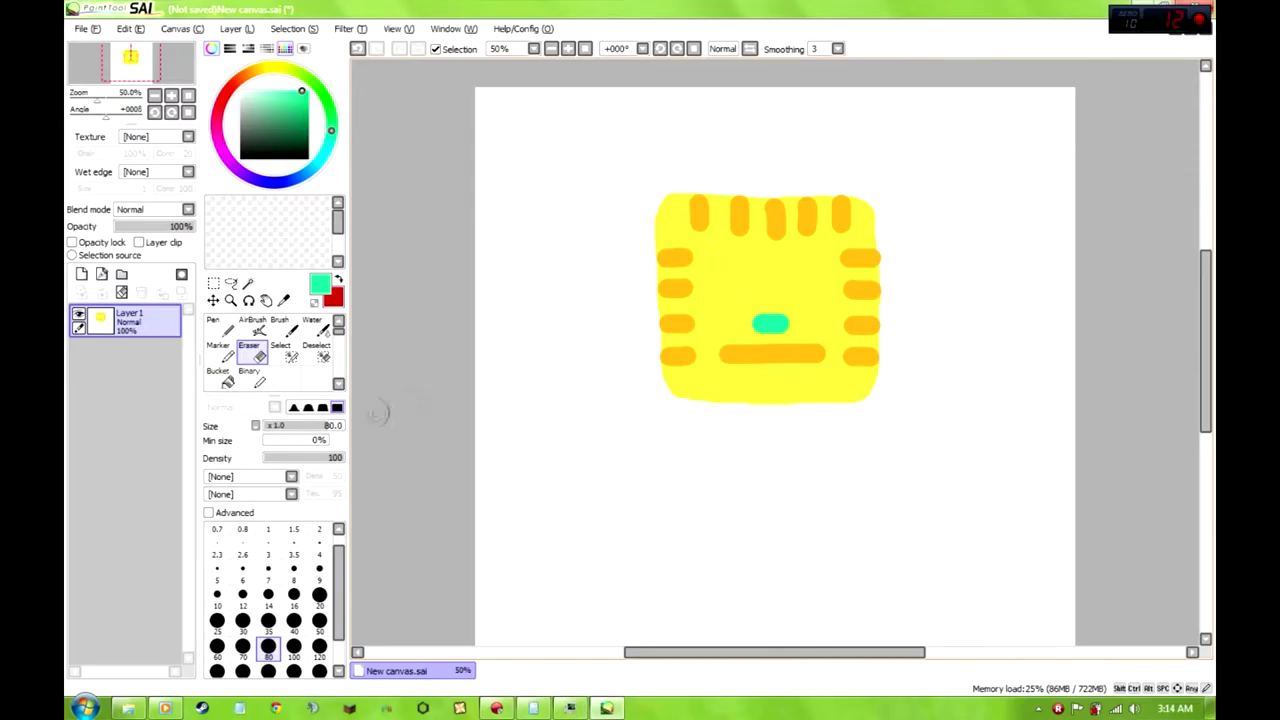
mouse_move(727, 266)
mouse_down()
mouse_move(743, 263)
mouse_move(724, 263)
mouse_move(726, 286)
mouse_move(721, 271)
mouse_move(745, 261)
mouse_move(747, 297)
mouse_move(868, 277)
mouse_move(875, 287)
mouse_move(722, 288)
mouse_move(719, 263)
mouse_move(745, 281)
mouse_move(823, 272)
mouse_move(798, 289)
mouse_move(799, 262)
mouse_move(814, 262)
mouse_move(822, 280)
mouse_move(803, 289)
mouse_move(811, 263)
mouse_up()
key(ctrl+z)
key(ctrl+z)
key(ctrl+z)
key(ctrl+z)
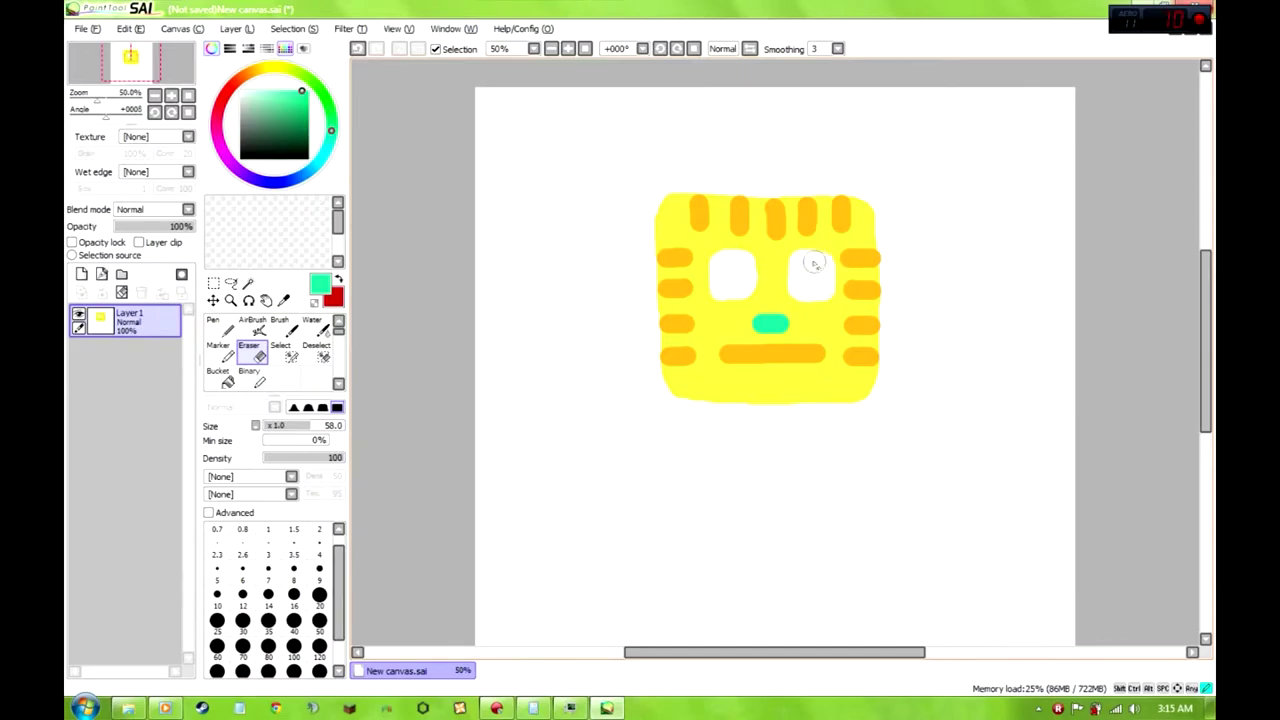
Choose magenta and try painting a pupil in the left eye with the size 50 Marker, undoing the strokes
mouse_move(327, 149)
mouse_down()
mouse_move(286, 180)
mouse_move(317, 162)
mouse_move(224, 158)
mouse_up()
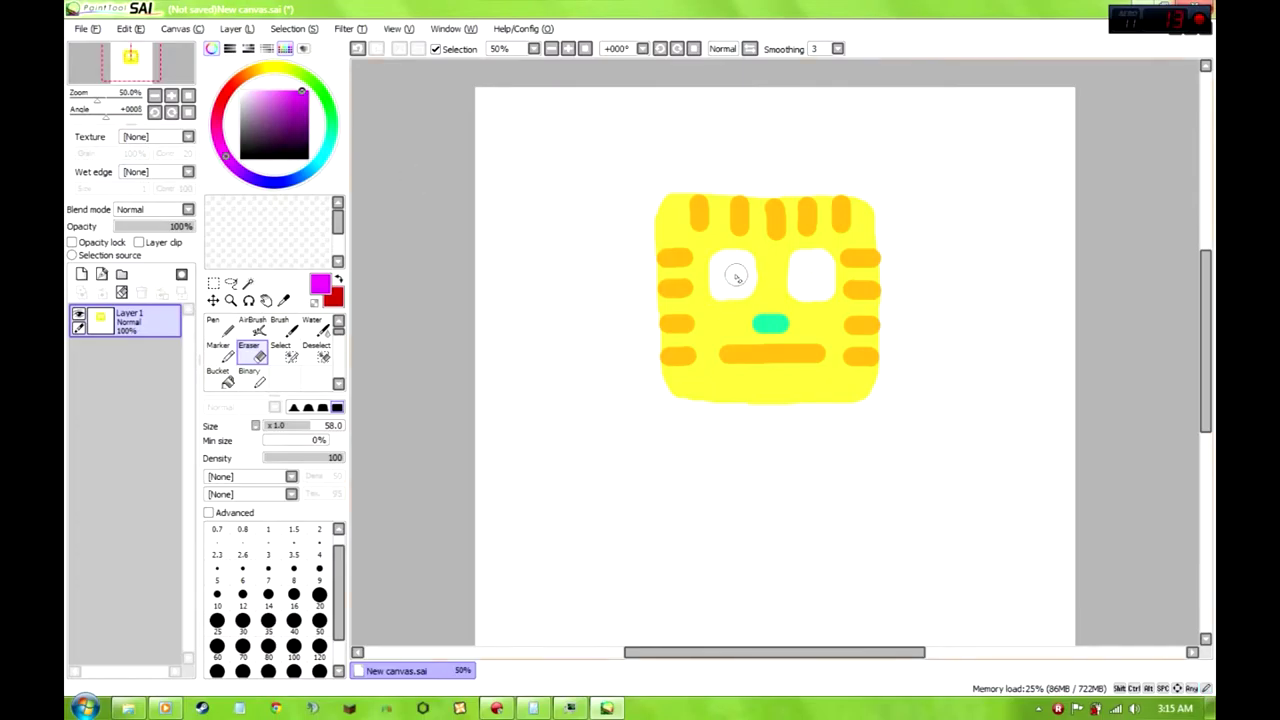
drag(292, 425, 304, 425)
click(220, 352)
drag(745, 264, 749, 292)
key(ctrl+z)
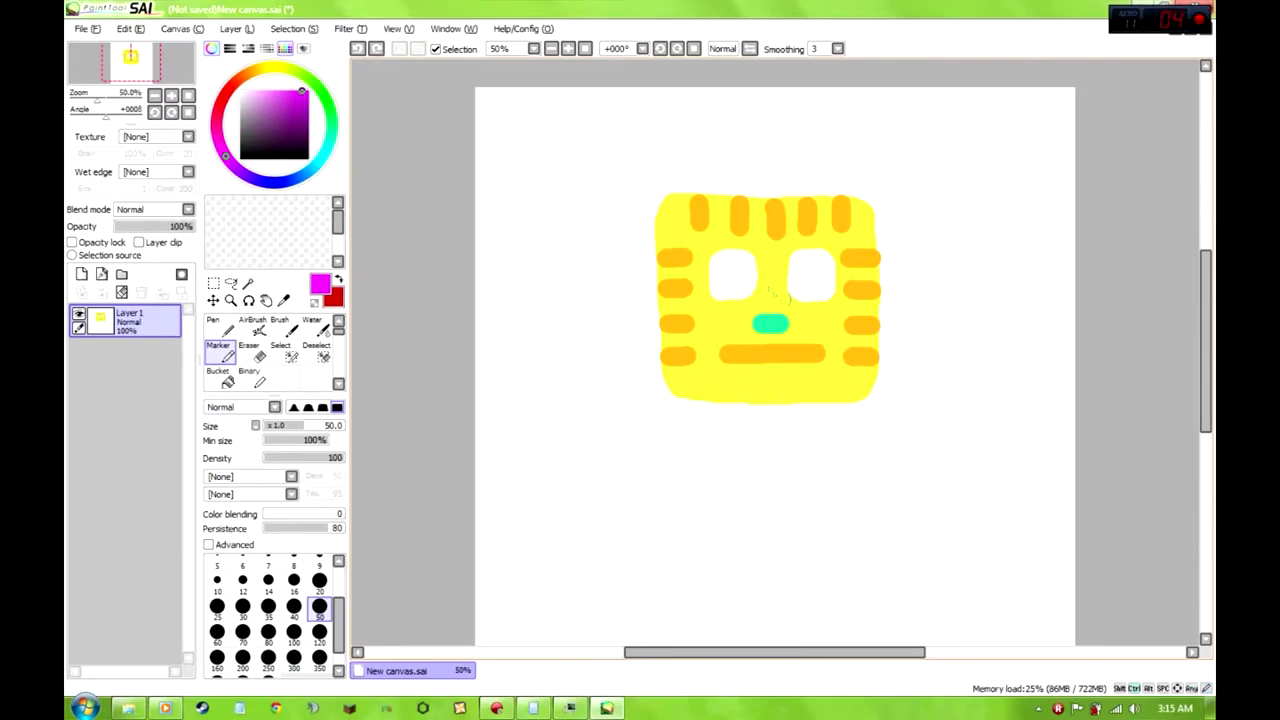
drag(745, 289, 747, 274)
key(ctrl+z)
Paint a tall magenta pupil along the inner side of the left eye with the Marker at size 35
click(268, 606)
mouse_move(746, 254)
mouse_down()
mouse_move(751, 290)
mouse_move(741, 257)
mouse_move(744, 292)
mouse_move(792, 291)
mouse_move(795, 262)
mouse_move(805, 296)
mouse_move(801, 256)
mouse_move(817, 281)
mouse_move(798, 258)
mouse_move(801, 297)
mouse_move(801, 264)
mouse_up()
key(ctrl+z)
key(ctrl+z)
key(ctrl+z)
Paint a matching tall magenta pupil along the inner side of the right eye, undoing and redoing strokes until it is wide enough
drag(802, 300, 793, 262)
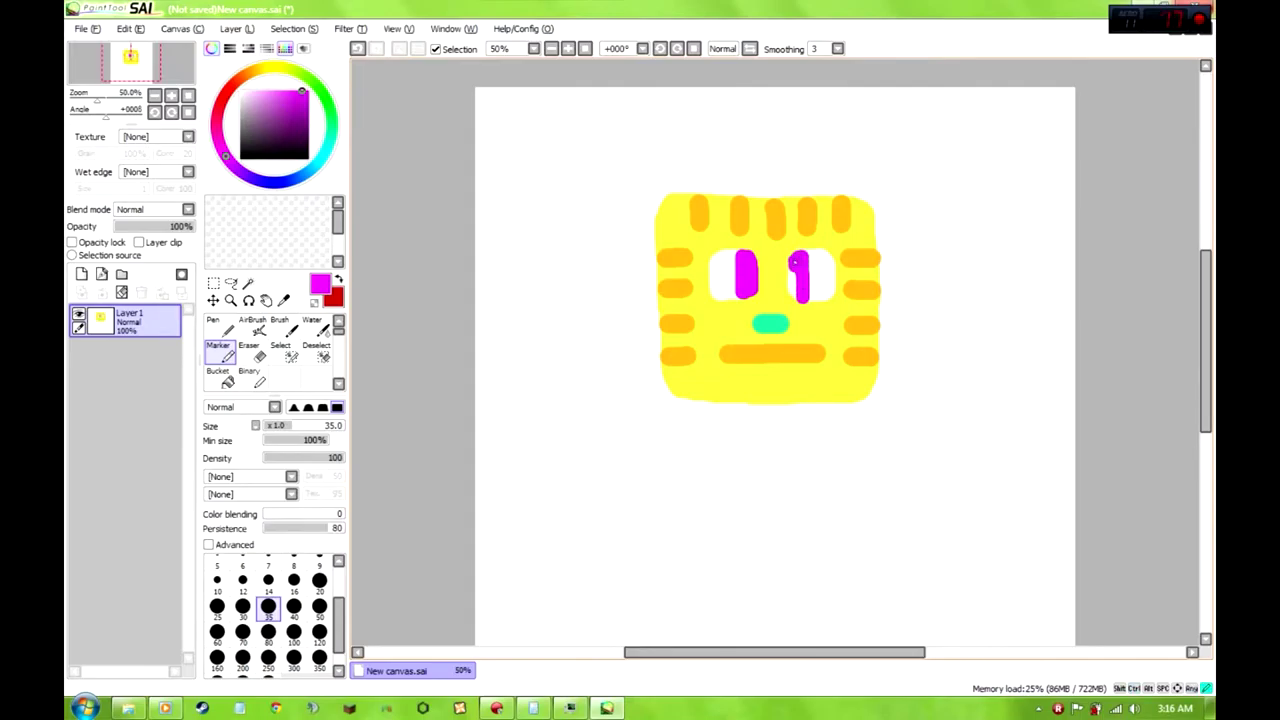
key(ctrl+z)
key(ctrl+z)
drag(795, 255, 796, 266)
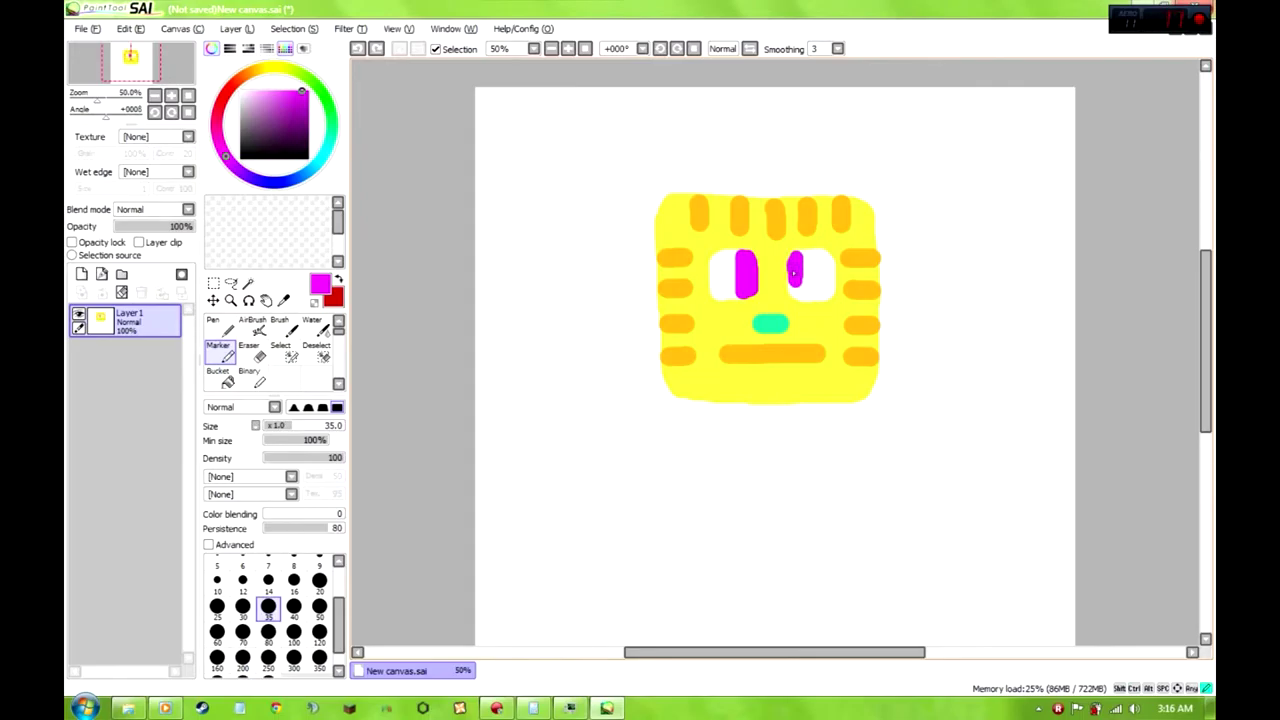
drag(792, 290, 800, 288)
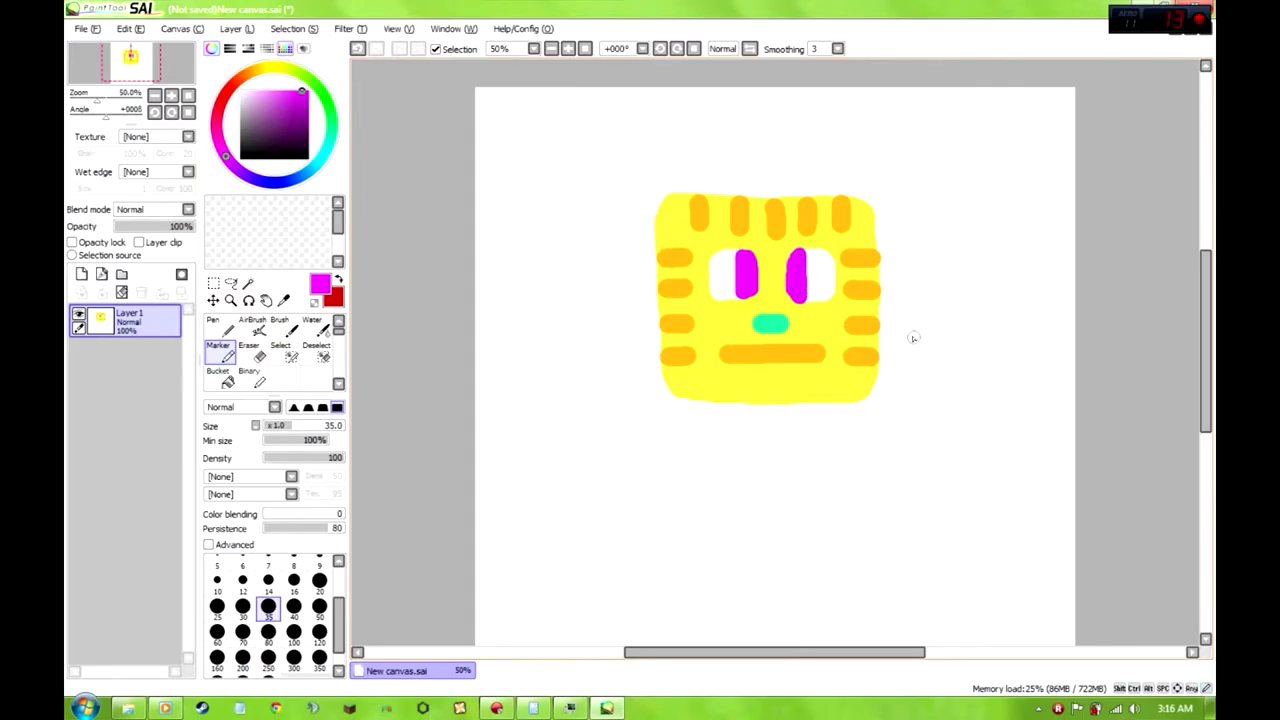
key(ctrl+z)
drag(808, 252, 810, 298)
Sample the head's yellow and outline two pointed cat ears on top of the head with the Marker at size 25
scroll(1196, 346, down, 3)
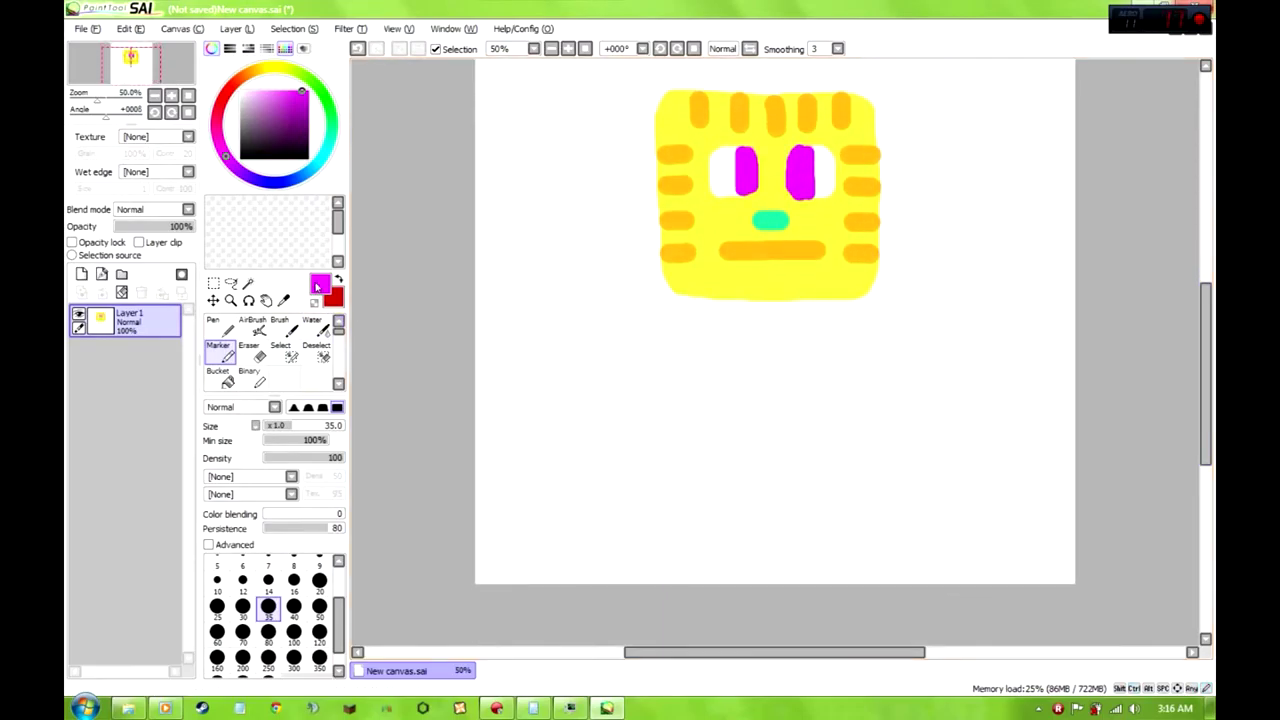
scroll(262, 300, up, 3)
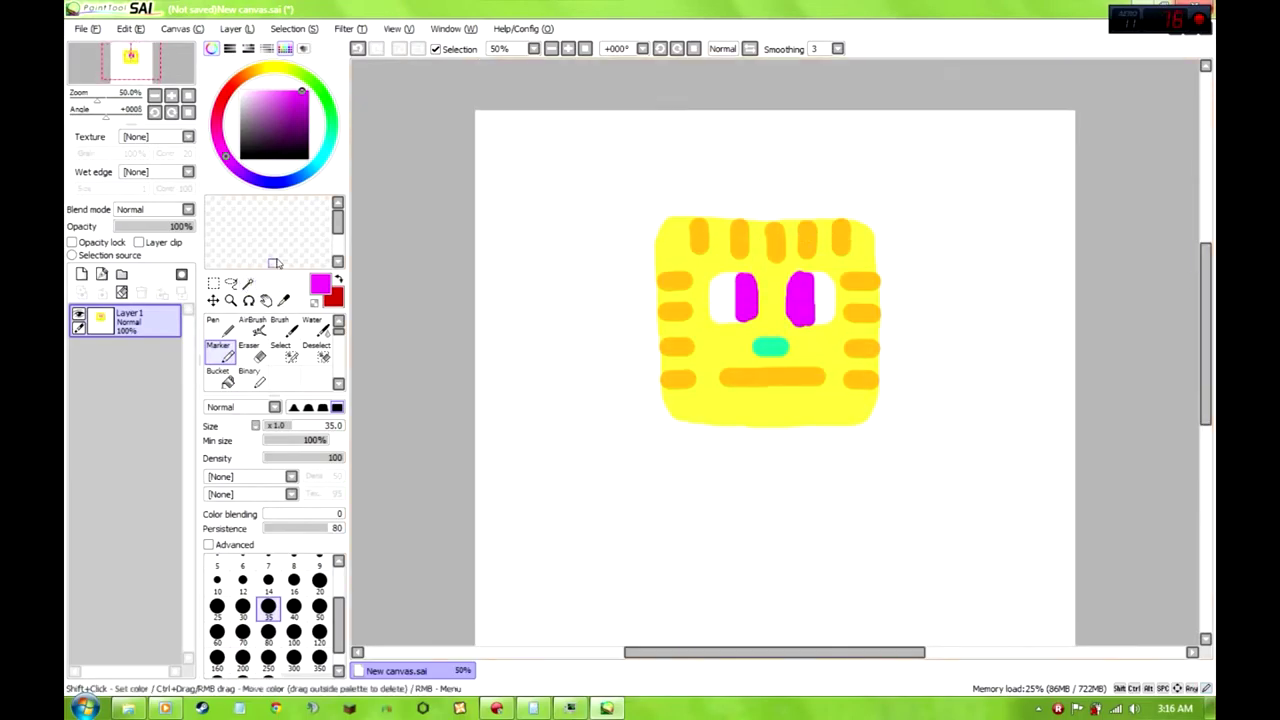
click(283, 300)
click(705, 303)
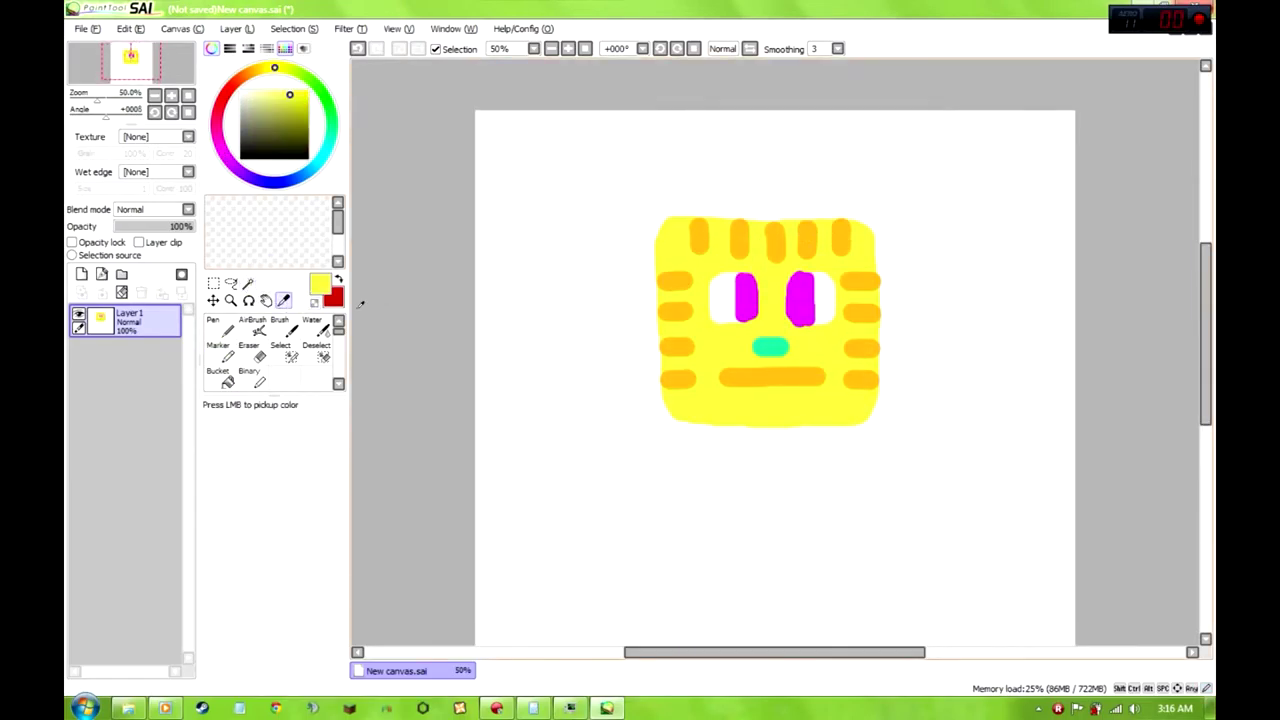
click(220, 350)
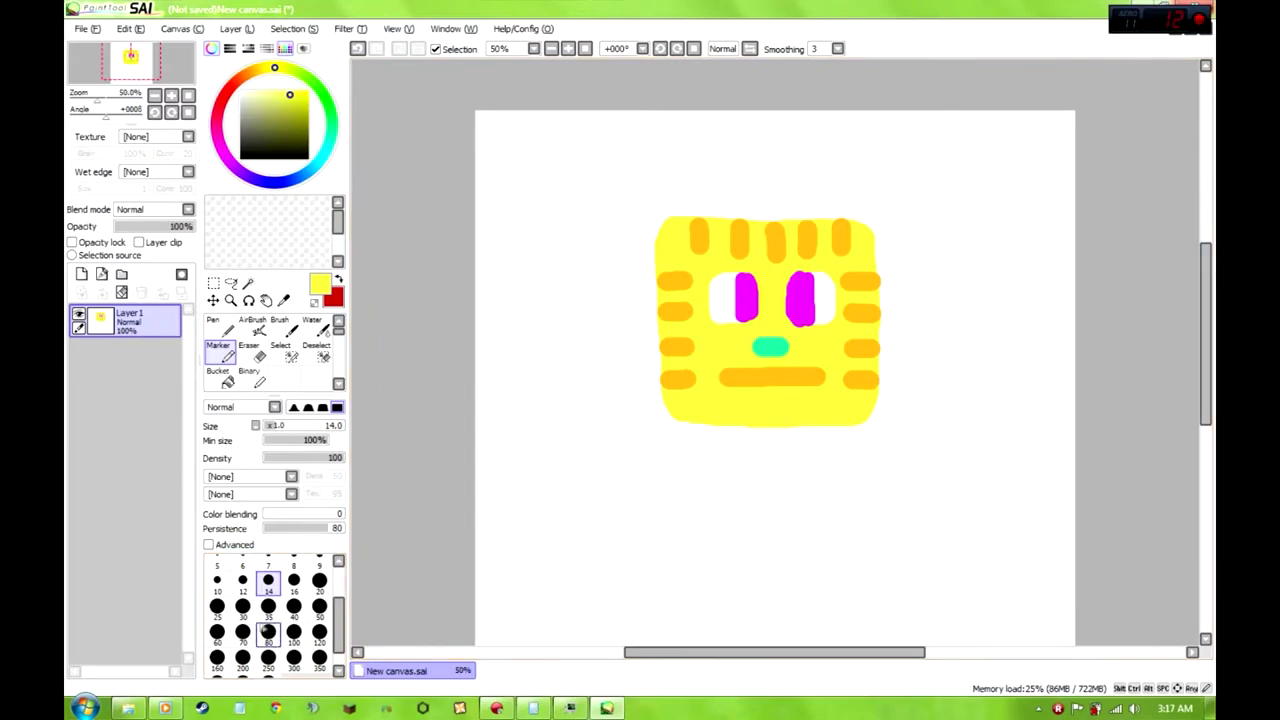
click(217, 606)
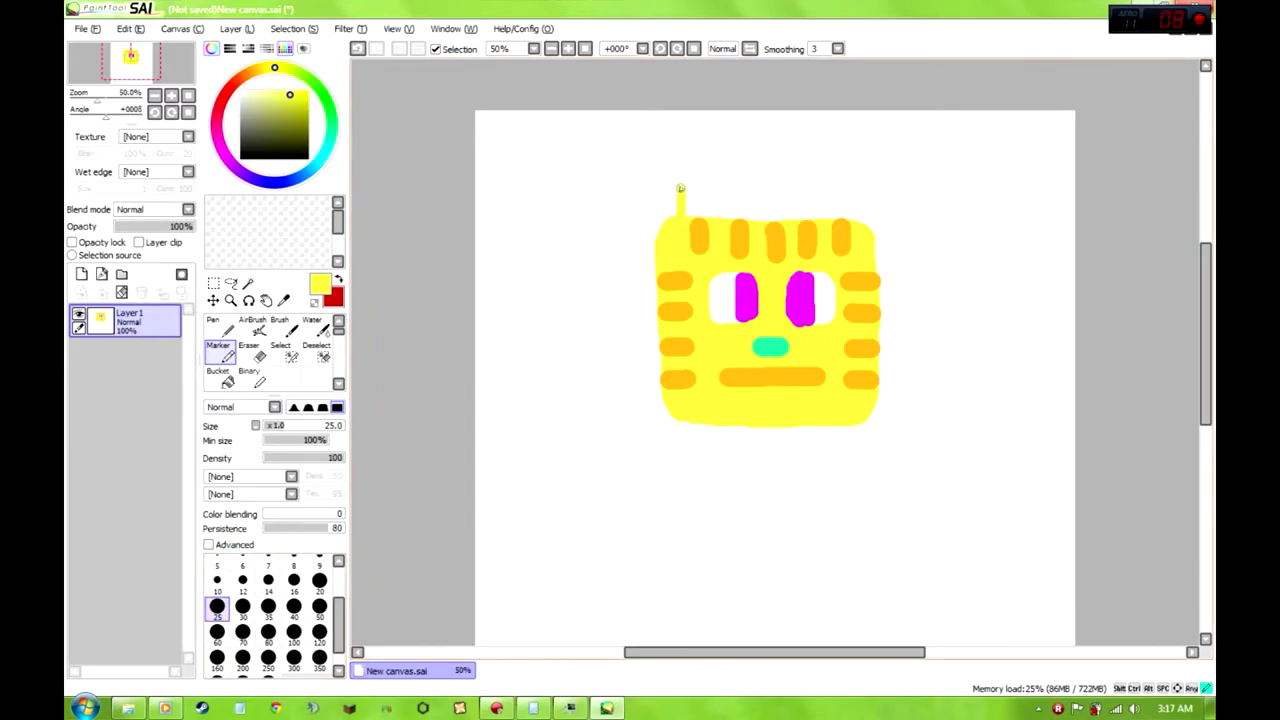
key(ctrl+z)
mouse_move(691, 200)
mouse_down()
mouse_move(716, 183)
mouse_move(725, 237)
mouse_up()
drag(852, 217, 840, 197)
key(ctrl+z)
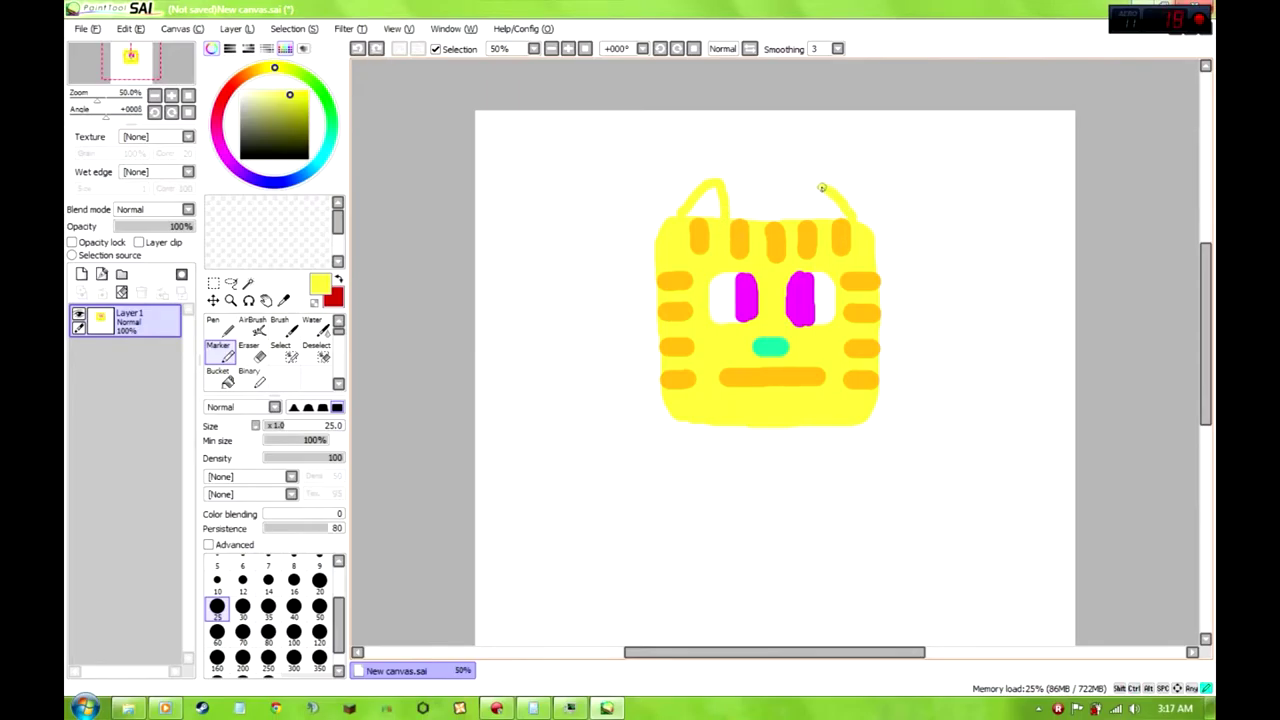
drag(815, 216, 816, 220)
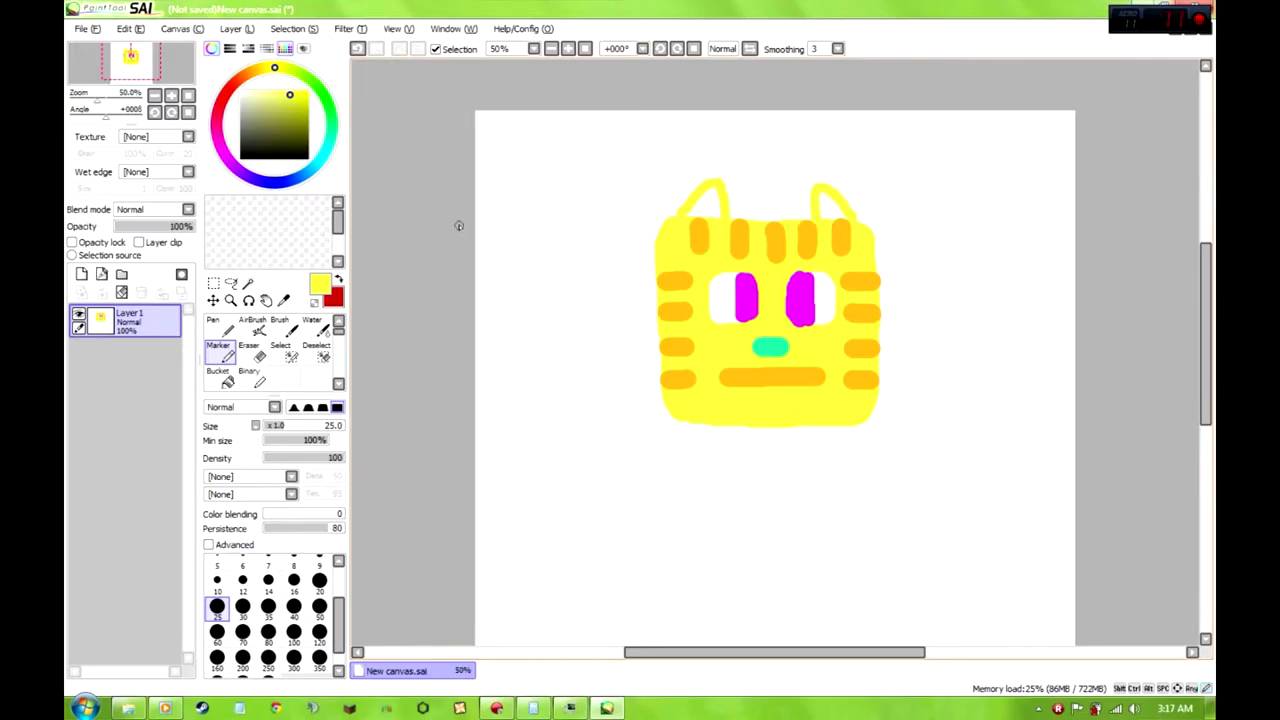
Choose a soft pink and start painting over the turquoise nose with the Marker at size 35
click(325, 151)
drag(325, 148, 214, 138)
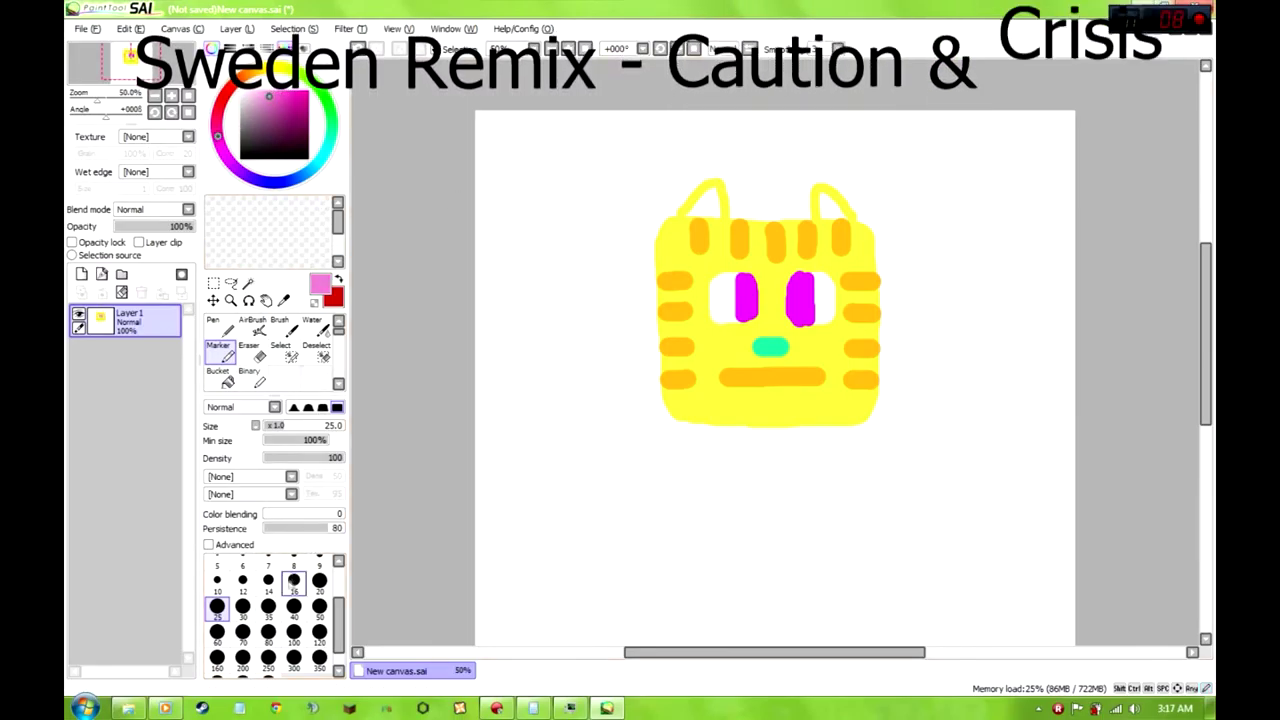
click(268, 606)
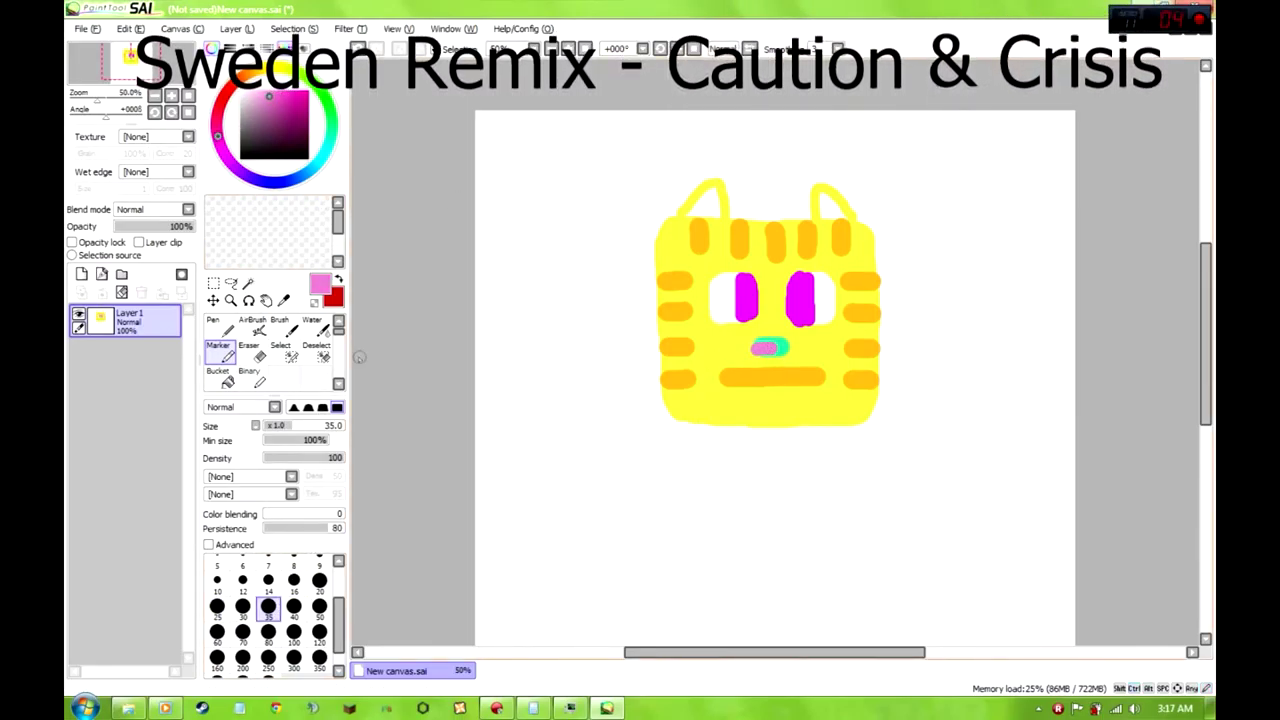
Sample the head's yellow and paint over the whole nose, keeping pink as the secondary colour
key(x)
key(alt)
alt+click(655, 283)
drag(752, 348, 783, 345)
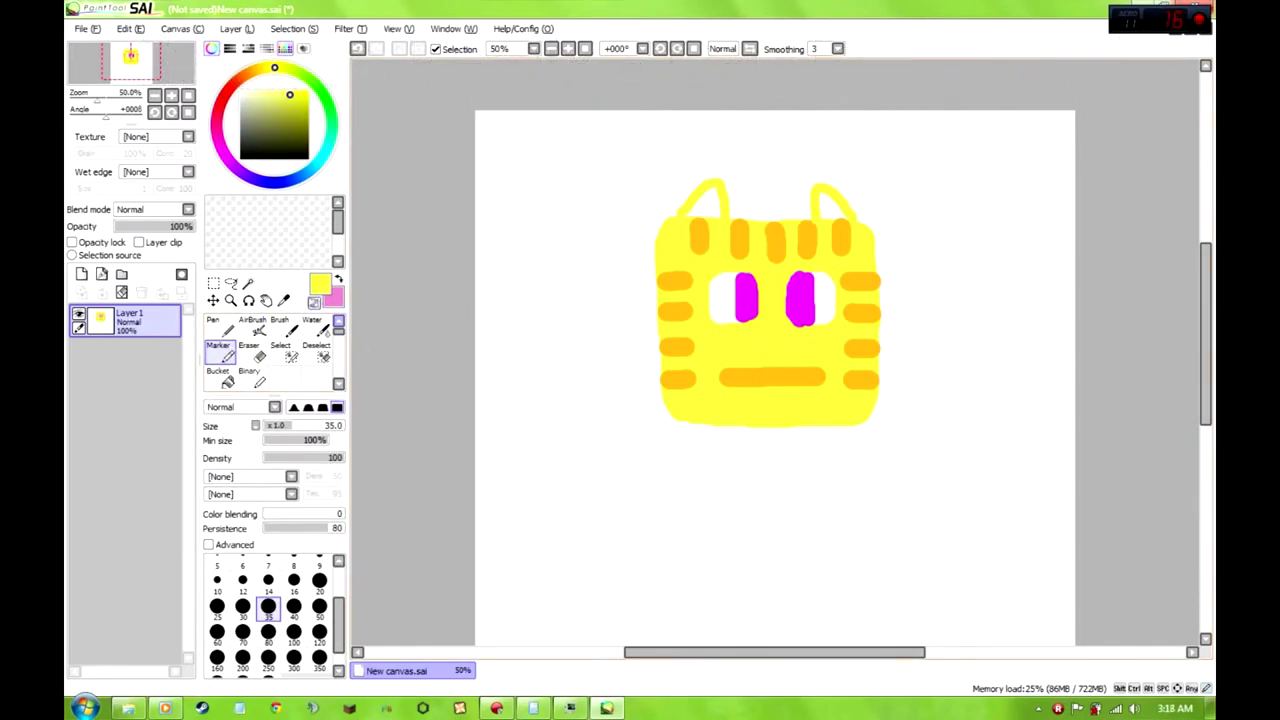
Paint a new short horizontal pink nose between the eyes and the mouth with the Marker at size 40
click(334, 296)
click(294, 606)
drag(756, 343, 773, 343)
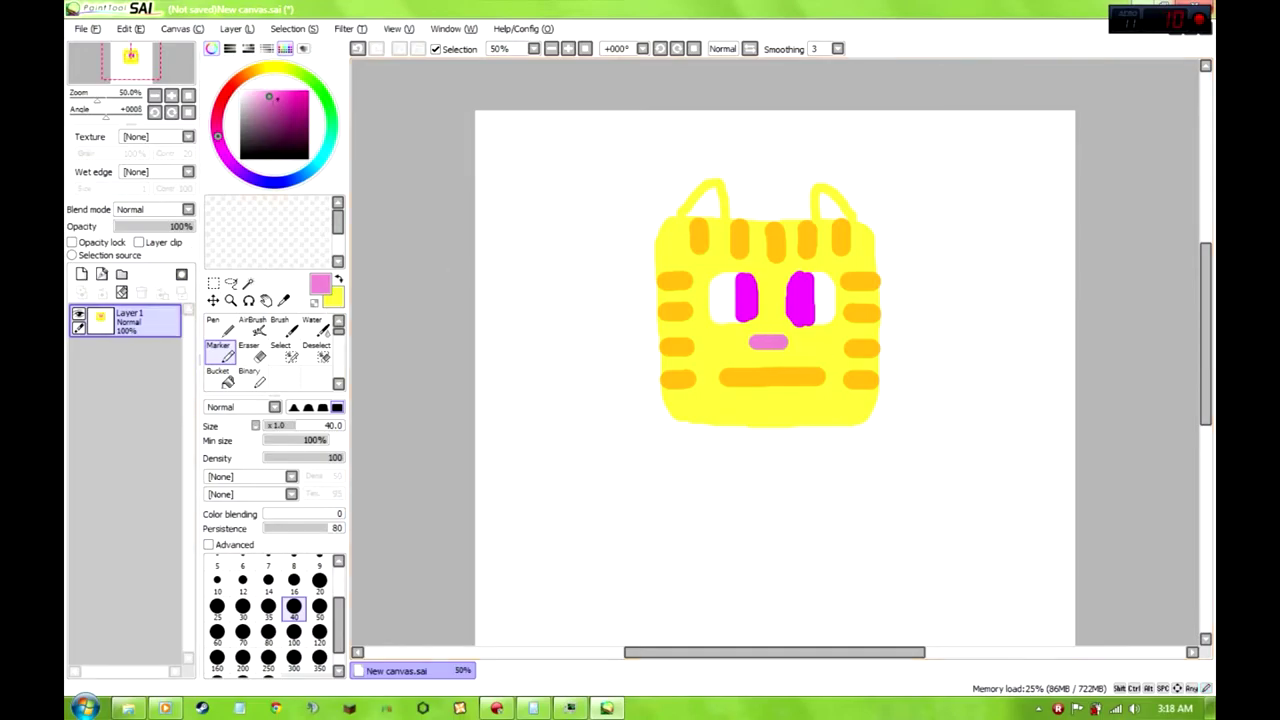
Fill the insides of both ears with pink using the Marker at size 35
key(bracketleft)
mouse_move(689, 212)
mouse_down()
mouse_move(711, 194)
mouse_move(692, 210)
mouse_move(714, 212)
mouse_up()
key(ctrl+z)
drag(815, 207, 832, 210)
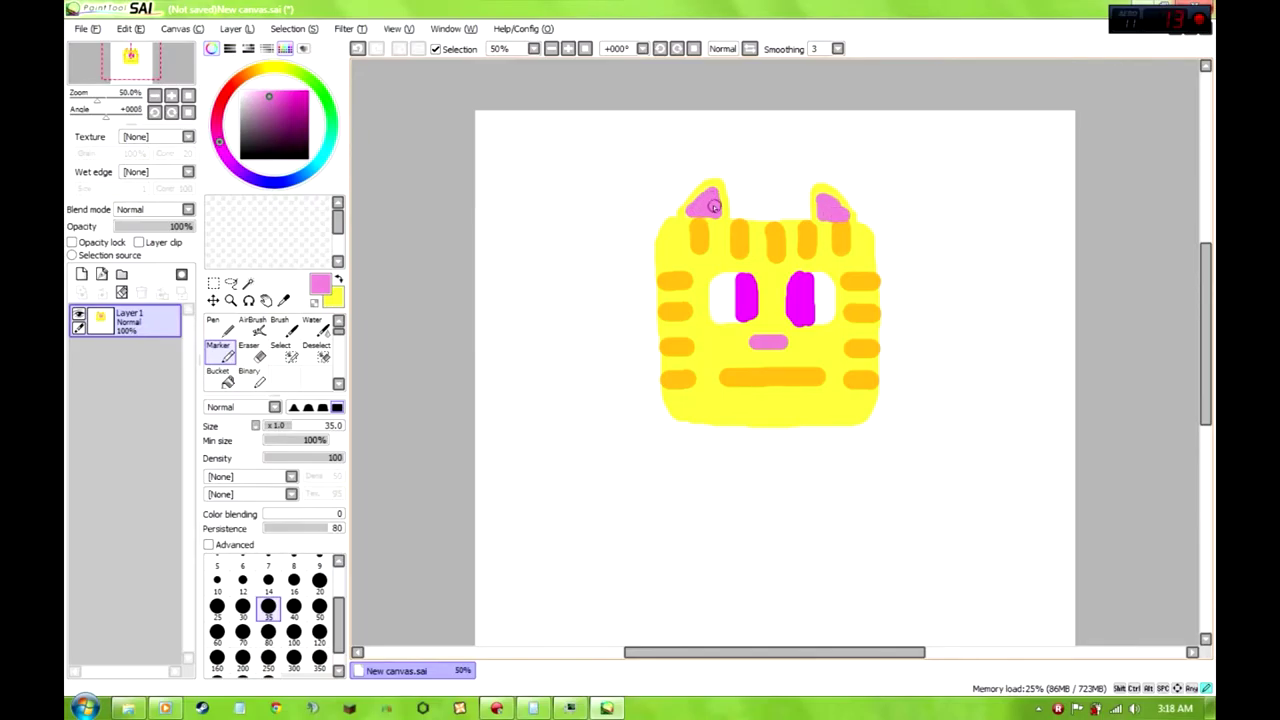
key(ctrl+z)
Switch back to yellow and paint over the orange mouth to remove it
drag(1207, 314, 1207, 349)
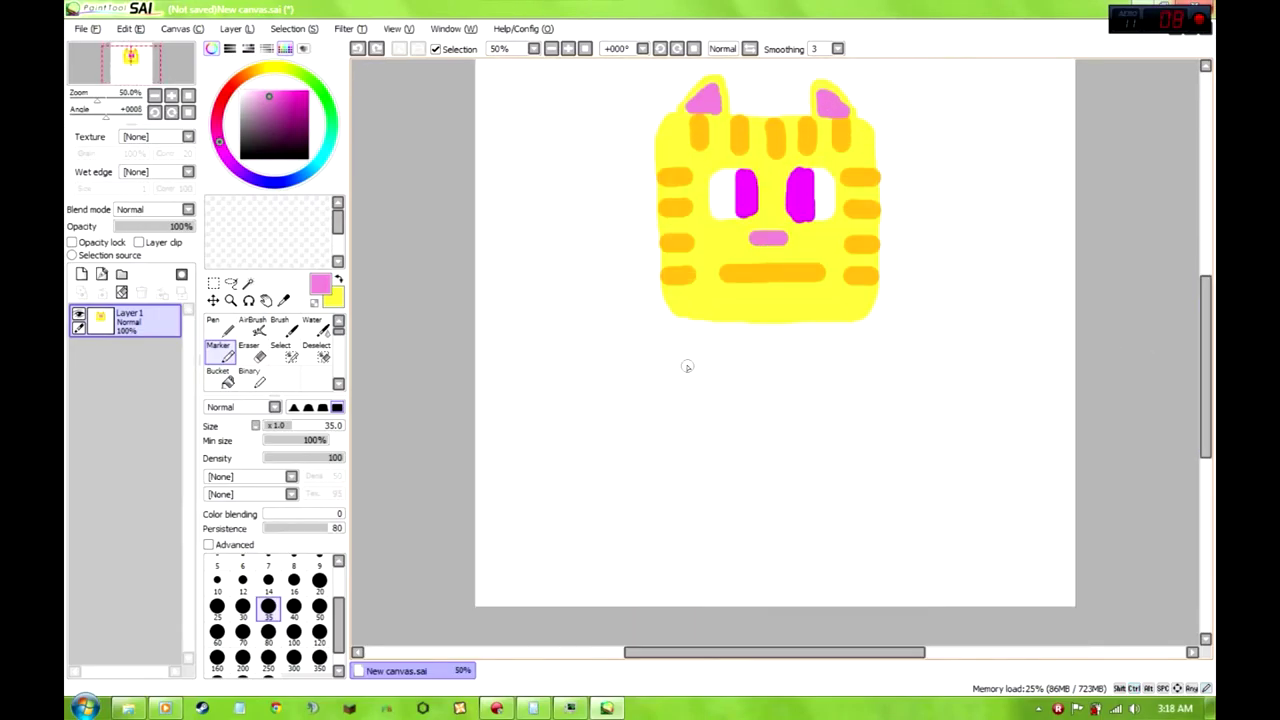
click(338, 279)
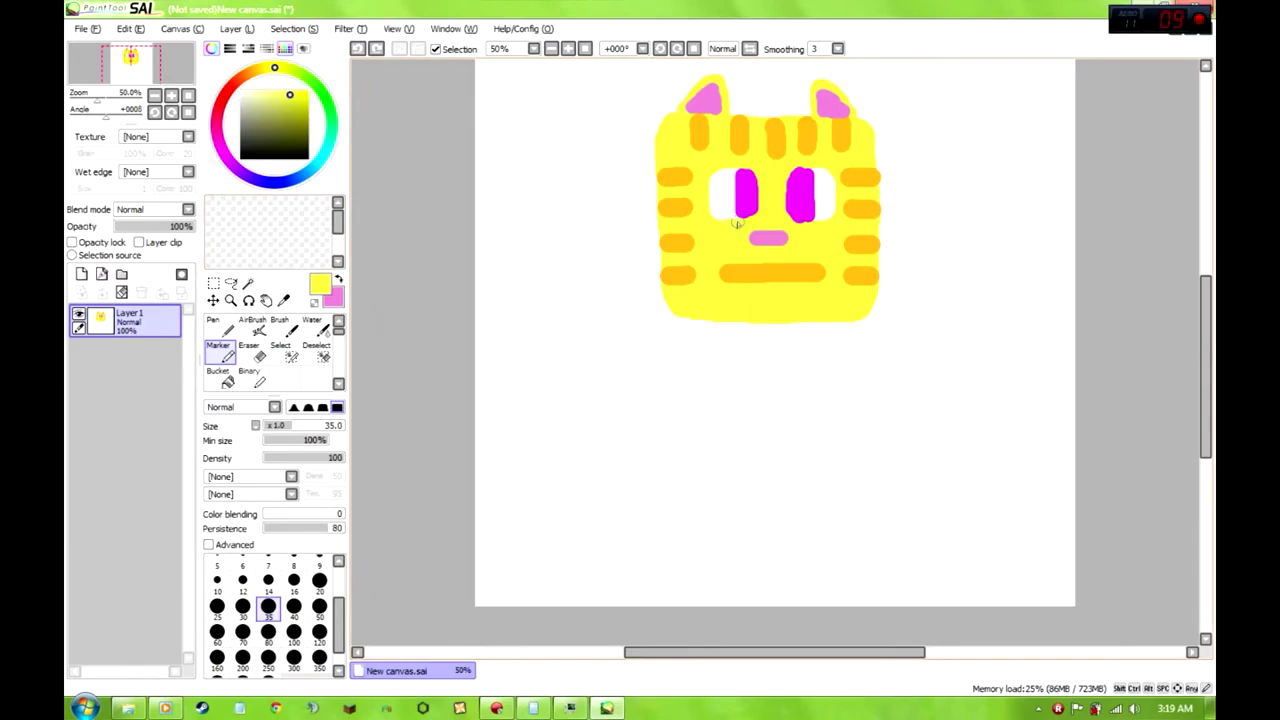
click(722, 274)
mouse_move(722, 274)
mouse_down()
mouse_move(822, 269)
mouse_move(754, 277)
mouse_up()
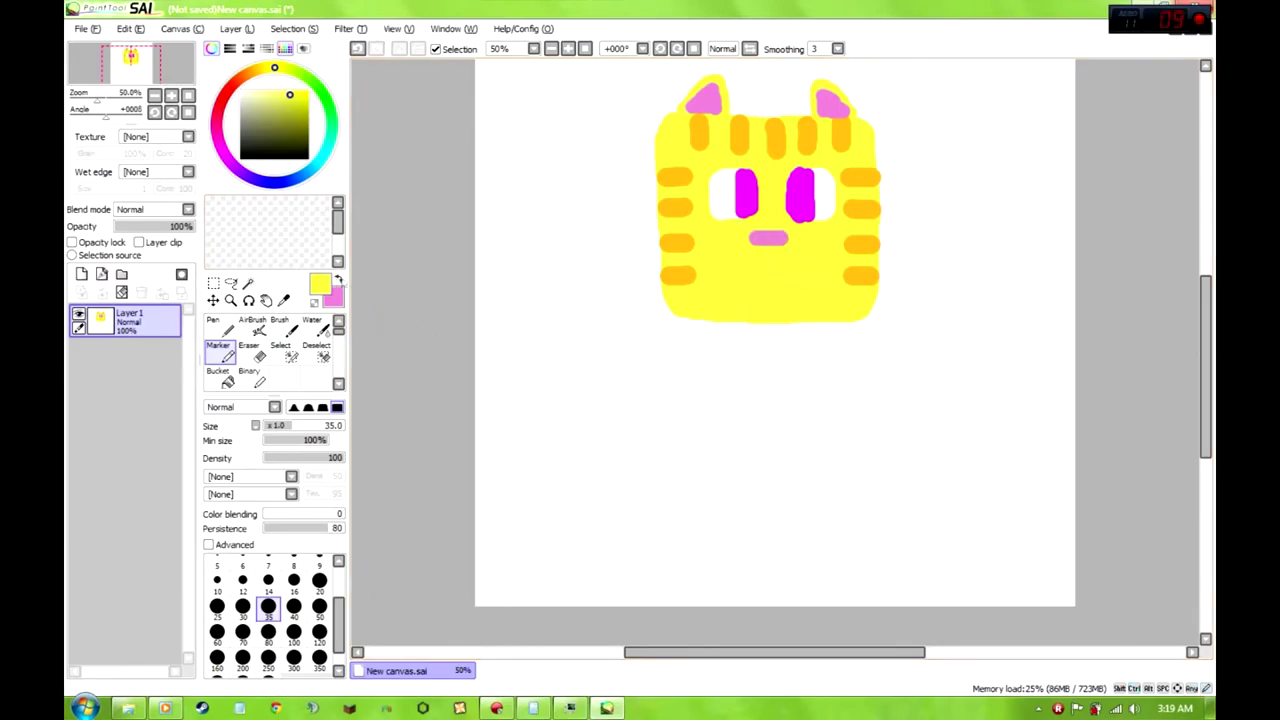
Sample the stripes' orange and paint a short slanted mouth below the nose with the Marker at size 35
click(339, 281)
click(283, 300)
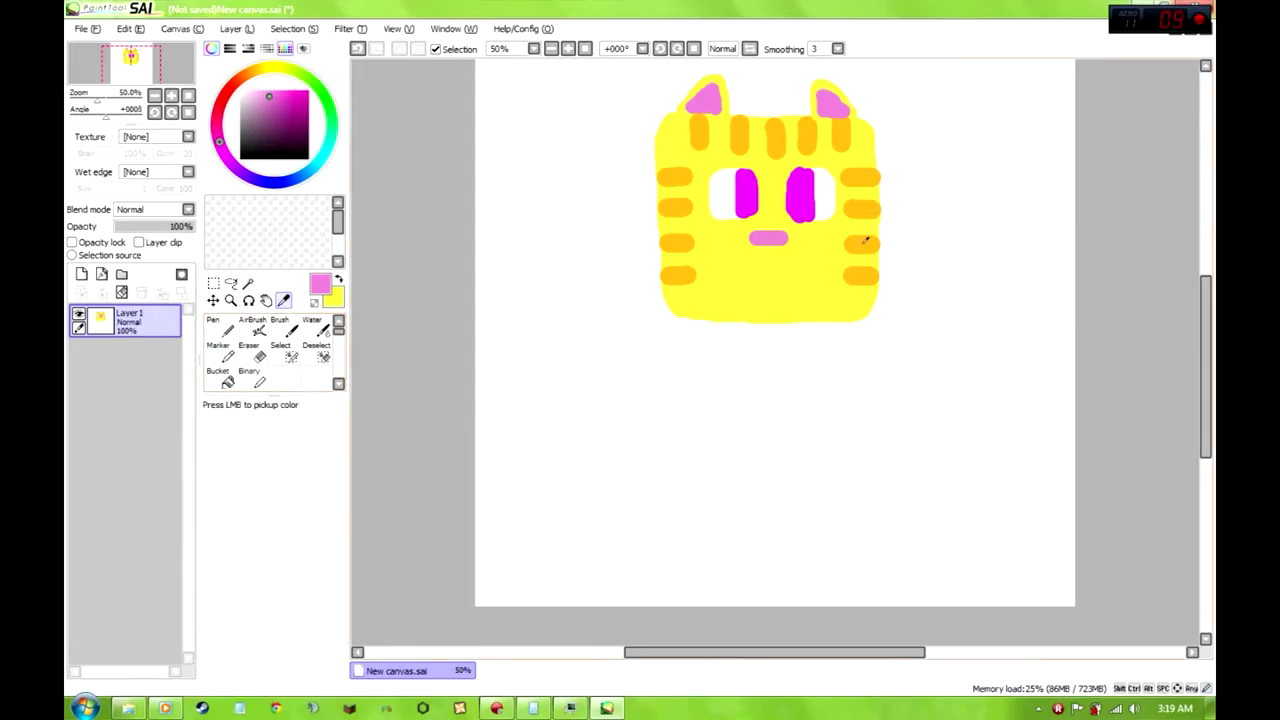
click(865, 240)
click(218, 350)
mouse_move(717, 267)
mouse_down()
mouse_move(757, 278)
mouse_move(822, 262)
mouse_up()
key(ctrl+z)
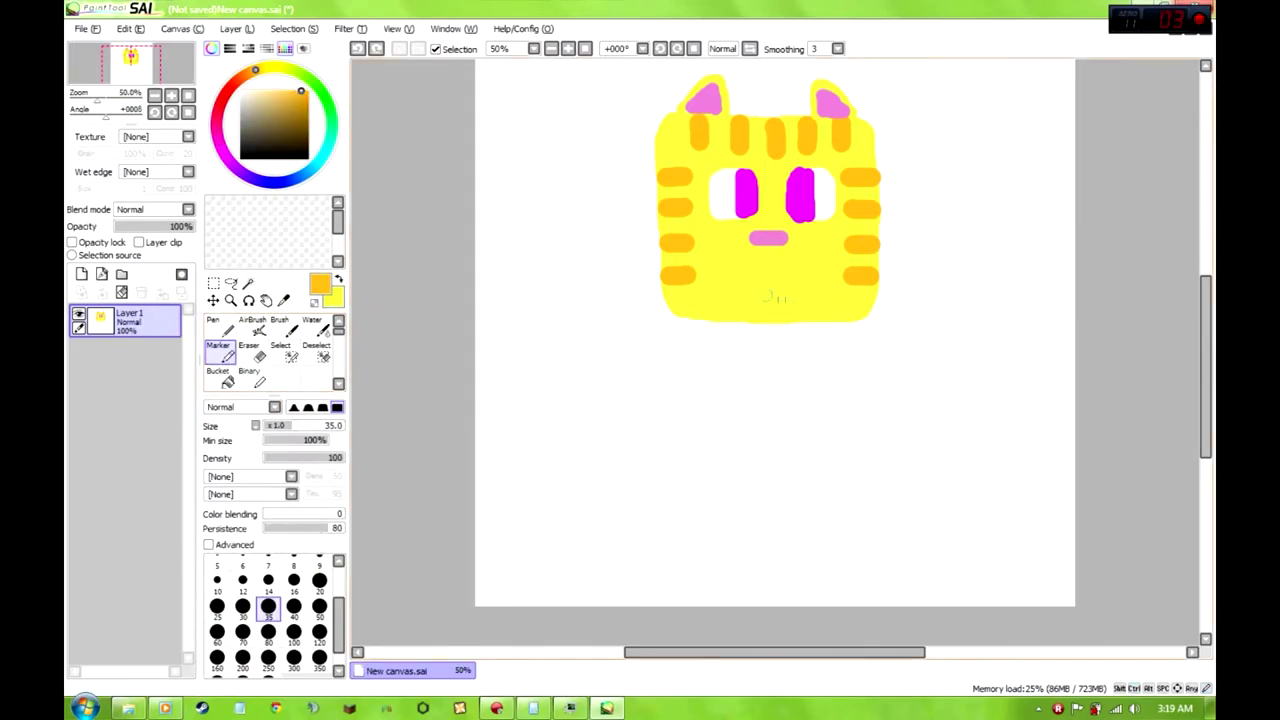
mouse_move(722, 266)
mouse_down()
mouse_move(762, 276)
mouse_move(734, 275)
mouse_move(812, 273)
mouse_move(780, 279)
mouse_up()
key(ctrl+z)
key(ctrl+z)
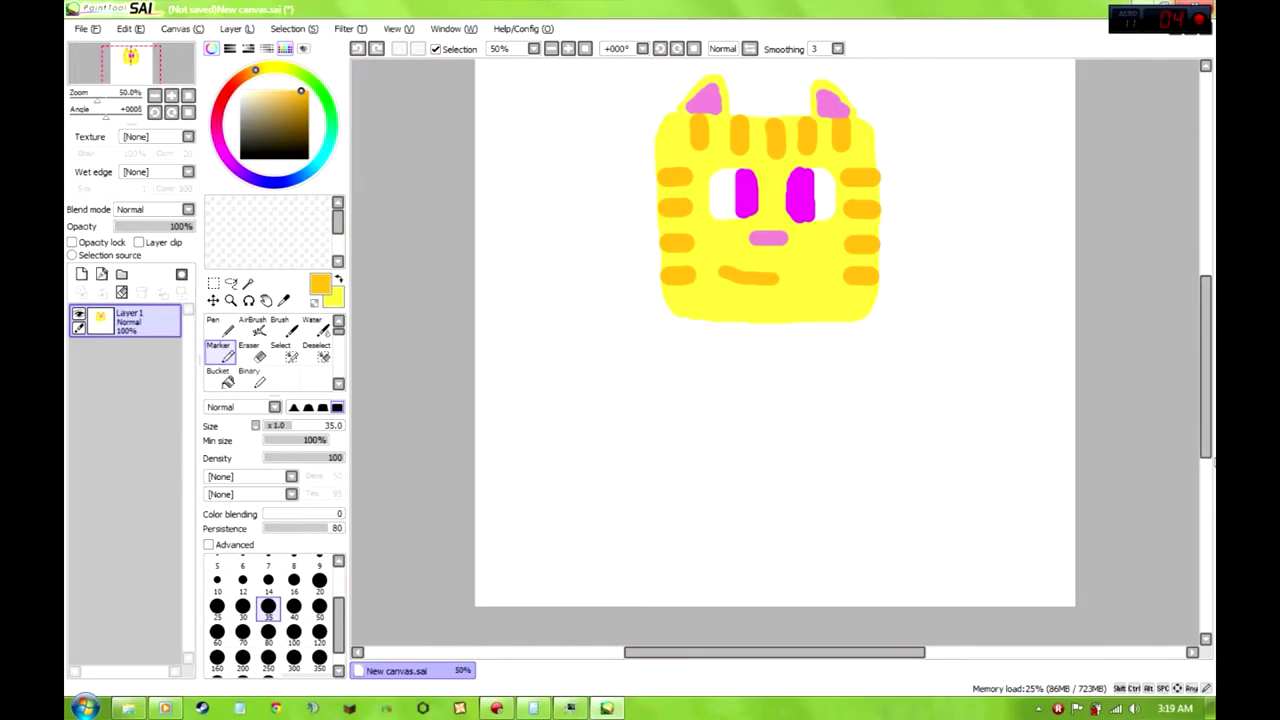
Switch back to yellow and paint a short neck under the middle of the head
drag(1208, 436, 1208, 456)
click(338, 279)
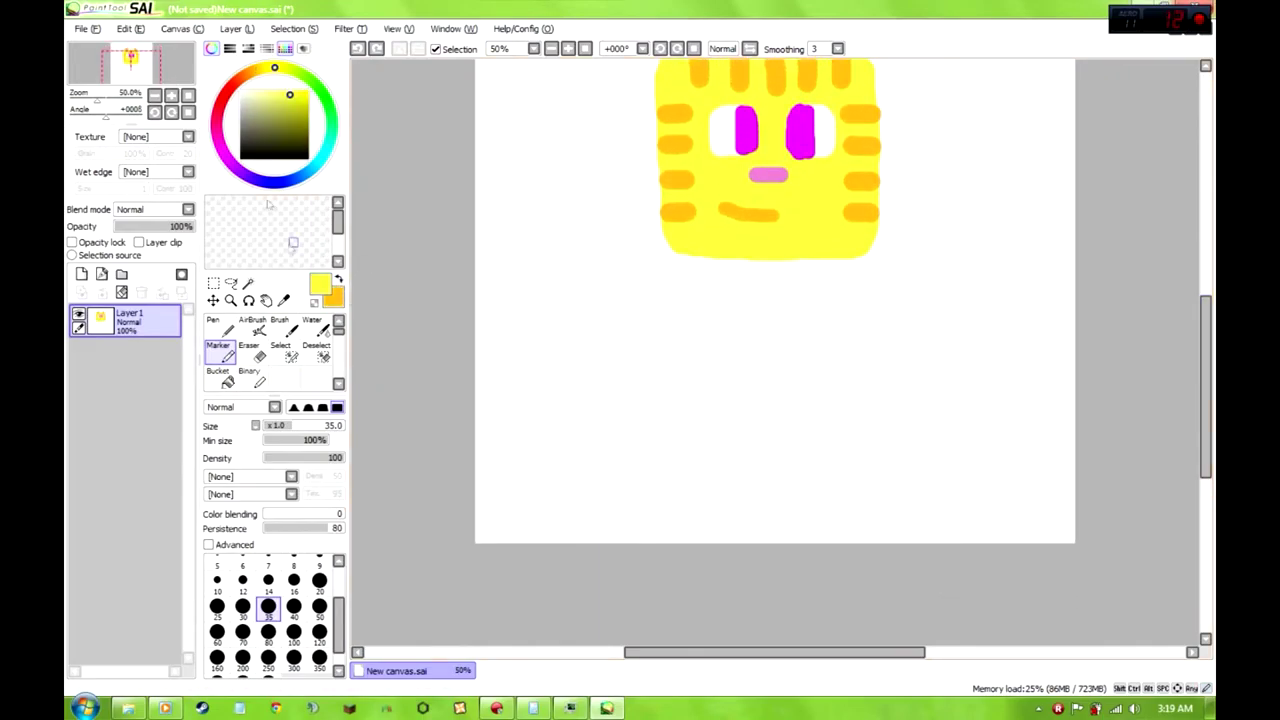
mouse_move(755, 261)
mouse_down()
mouse_move(756, 277)
mouse_move(788, 273)
mouse_move(762, 279)
mouse_move(762, 264)
mouse_move(788, 283)
mouse_up()
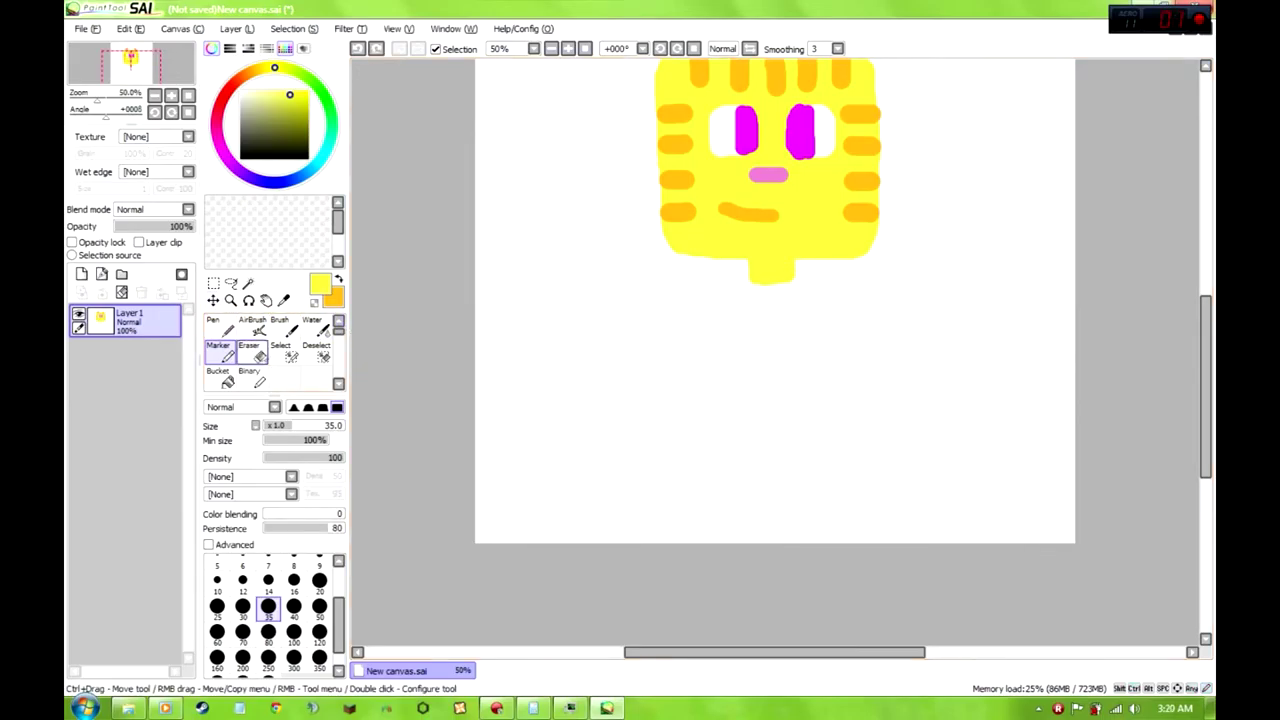
Try to outline the torso and both arms in black with the Marker at size 10
click(217, 605)
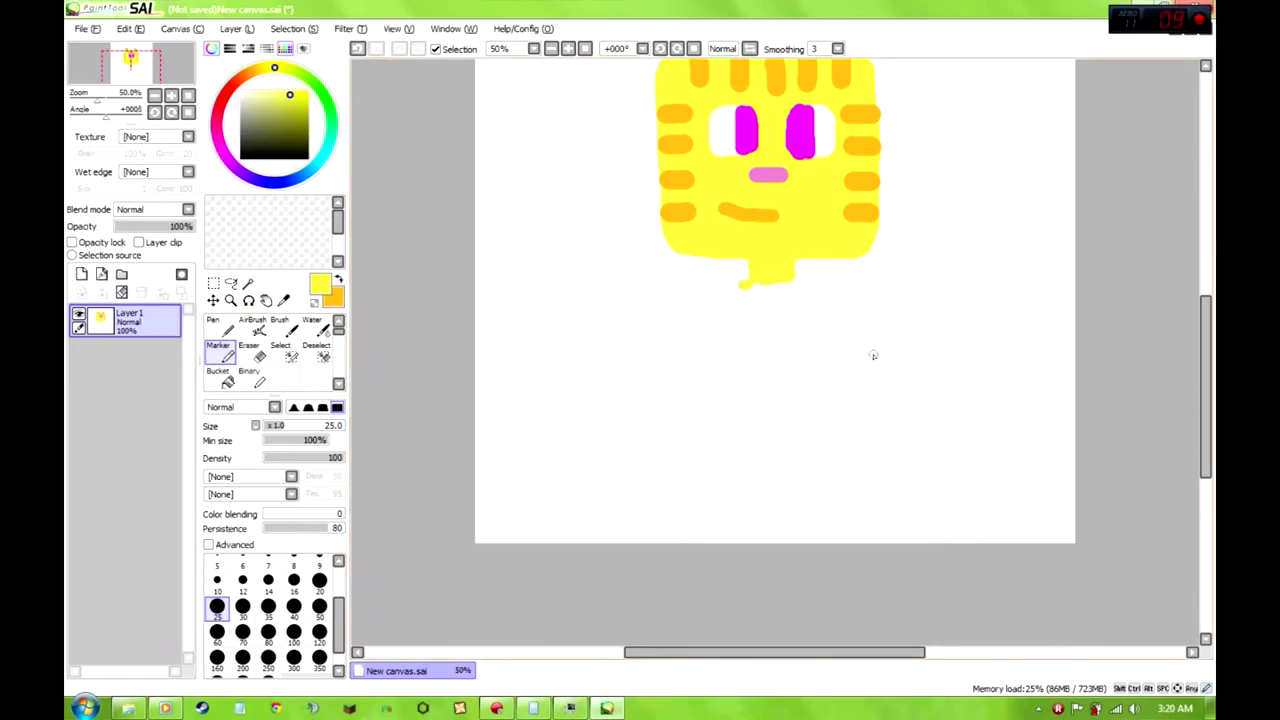
click(339, 282)
drag(300, 89, 236, 76)
click(324, 154)
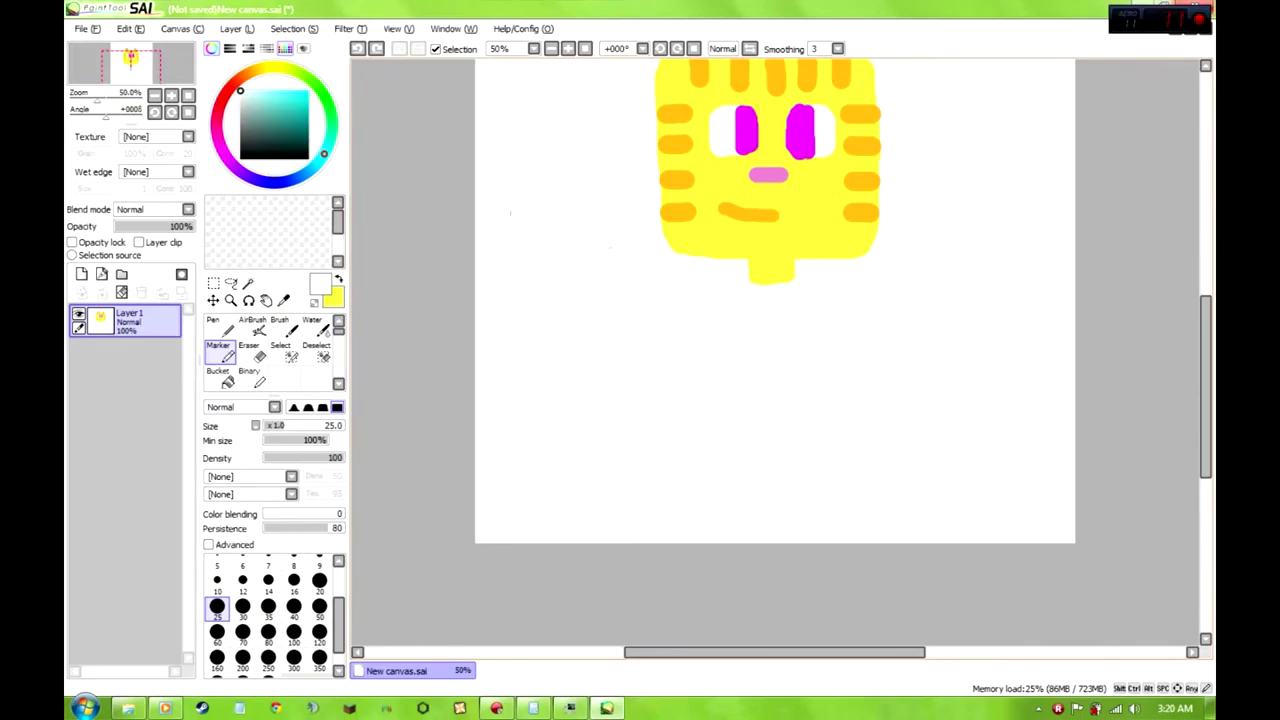
click(308, 157)
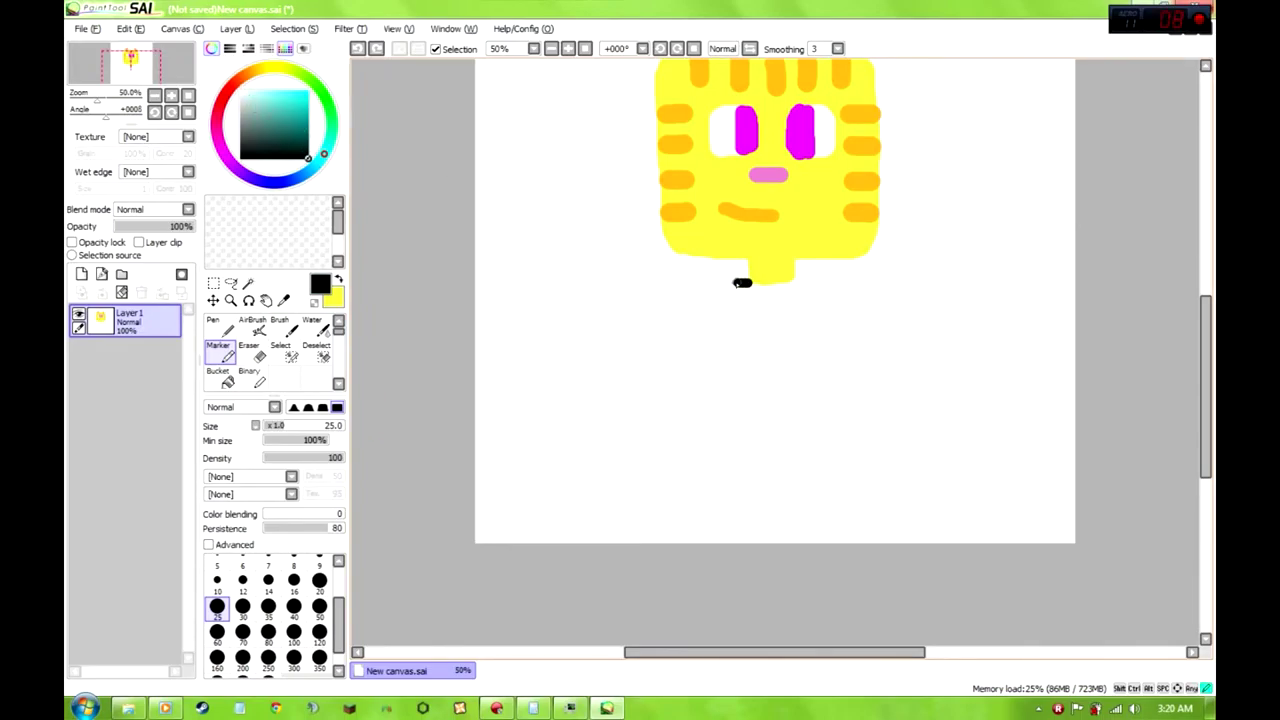
click(217, 580)
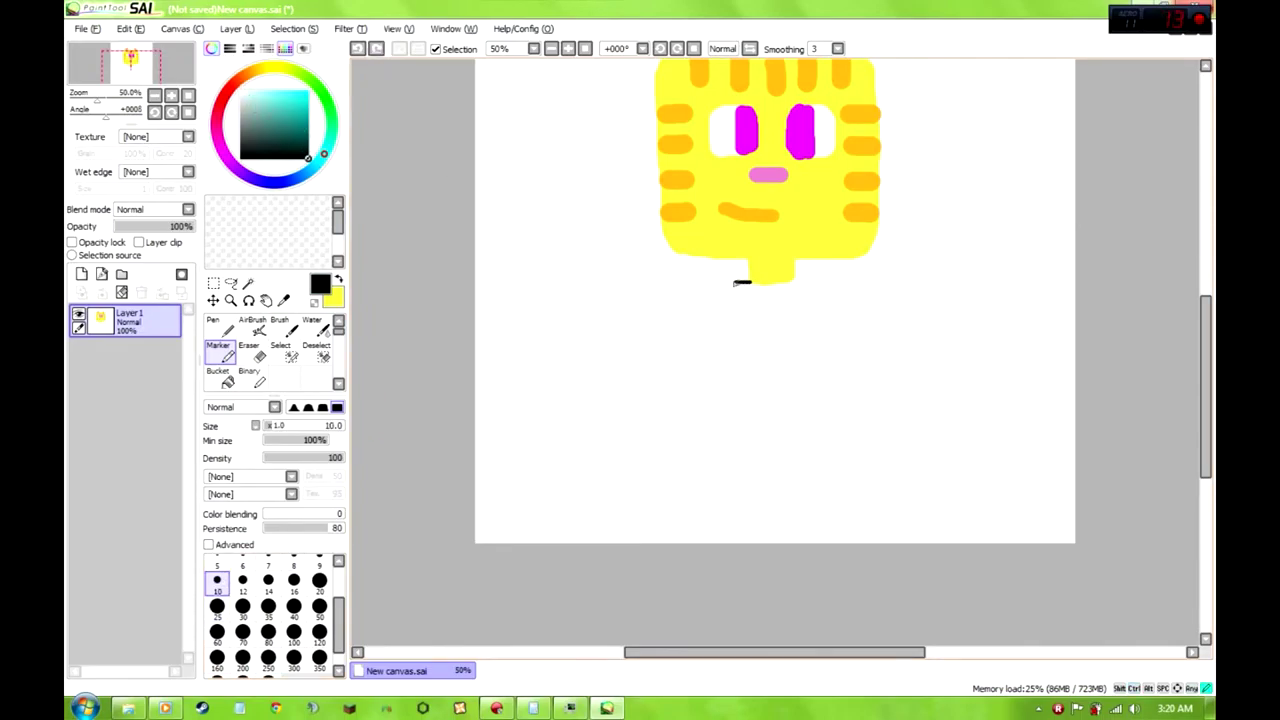
key(ctrl+z)
mouse_move(654, 350)
mouse_down()
mouse_move(654, 457)
mouse_move(690, 459)
mouse_move(705, 313)
mouse_move(720, 325)
mouse_move(734, 527)
mouse_move(862, 523)
mouse_move(842, 327)
mouse_move(897, 332)
mouse_move(957, 314)
mouse_move(1002, 280)
mouse_move(1011, 252)
mouse_move(980, 244)
mouse_move(889, 298)
mouse_up()
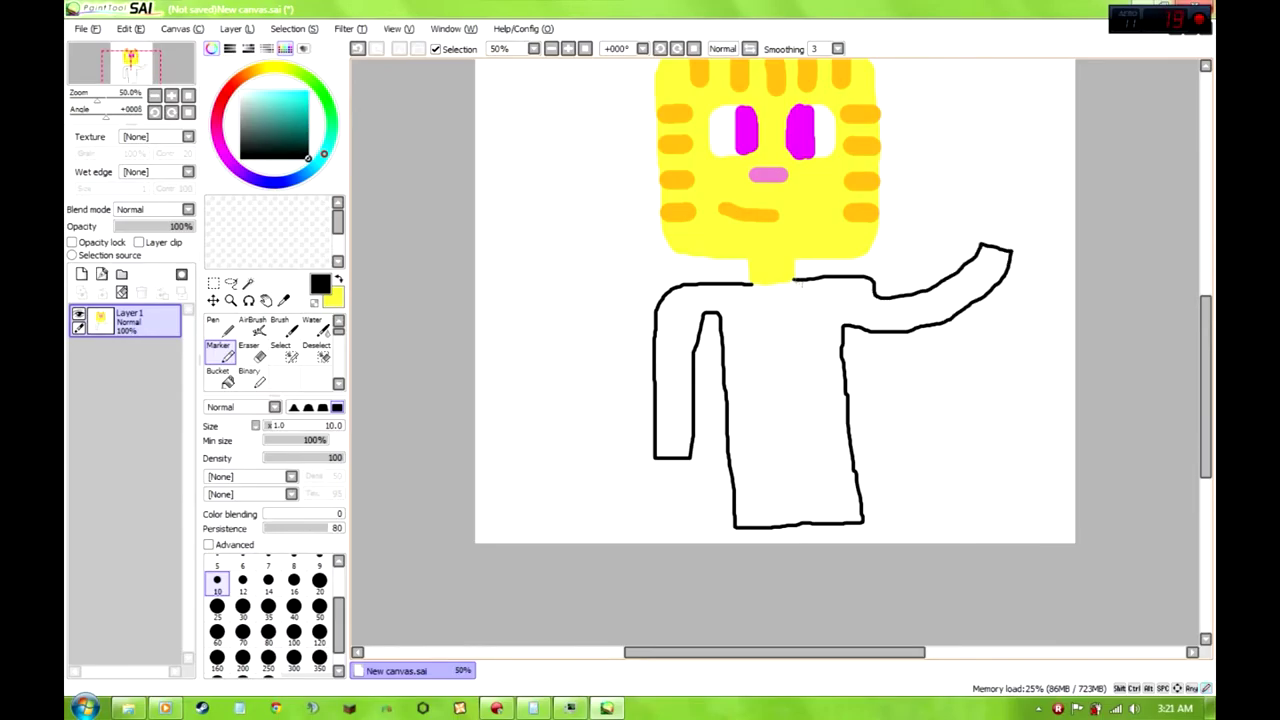
scroll(1195, 388, up, 2)
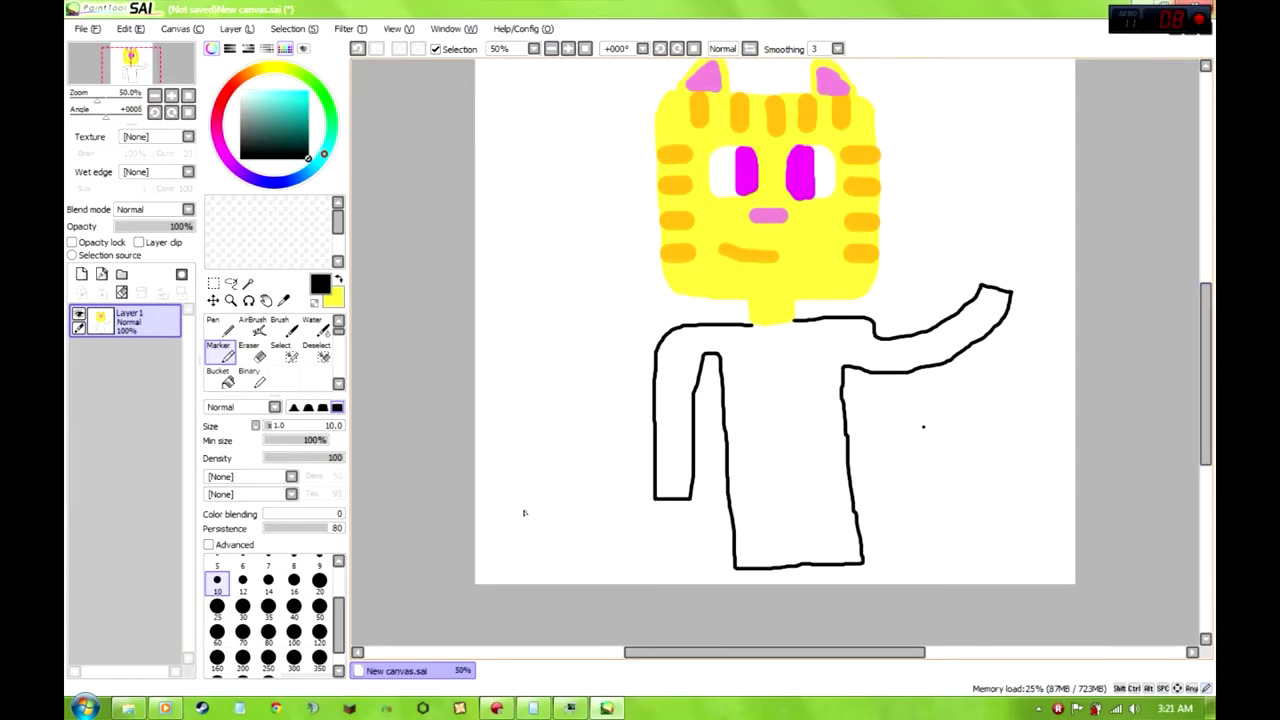
key(ctrl+z)
key(ctrl+z)
key(ctrl+z)
key(ctrl+z)
key(ctrl+z)
key(ctrl+z)
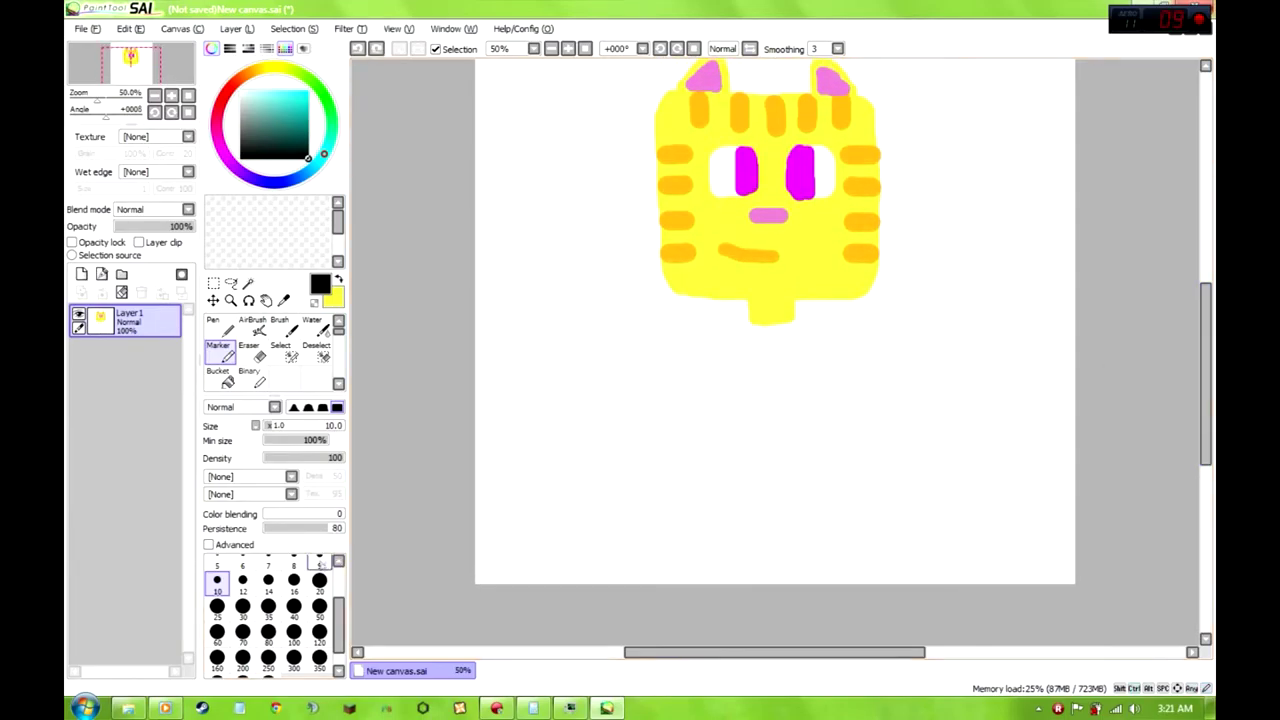
ctrl+click(514, 460)
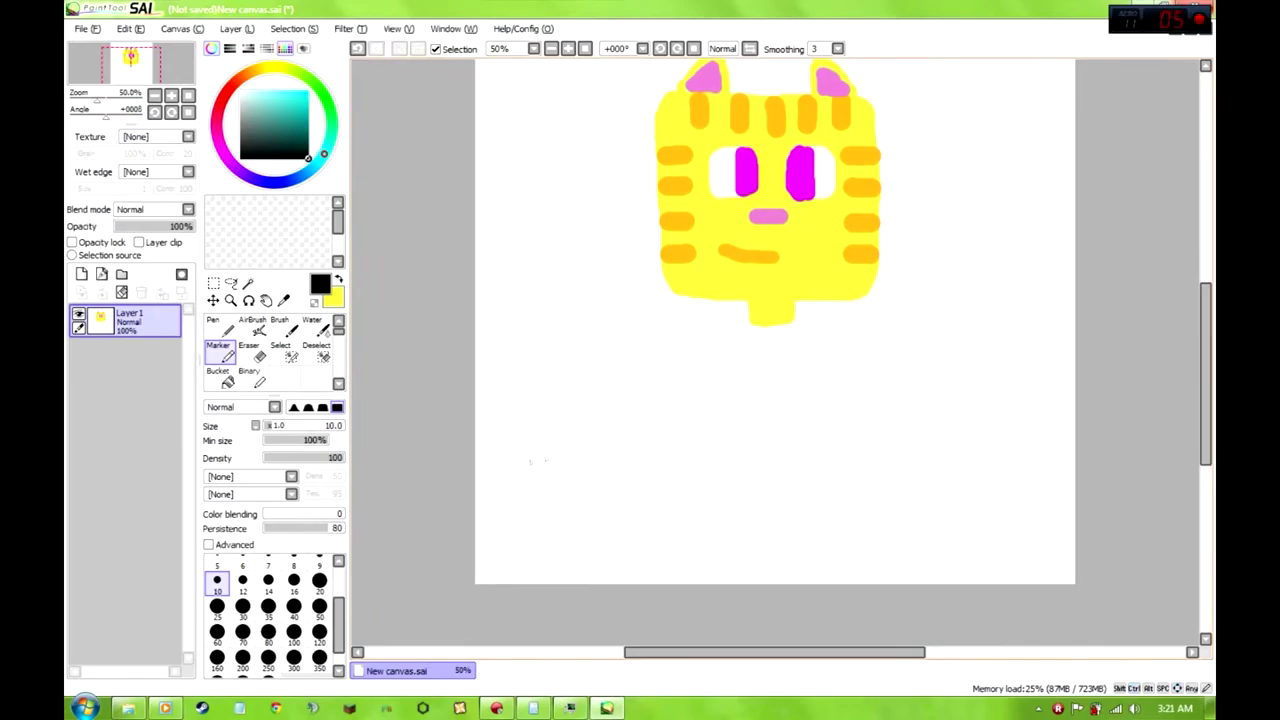
Set the drawing colour to a very pale blue-grey
click(246, 114)
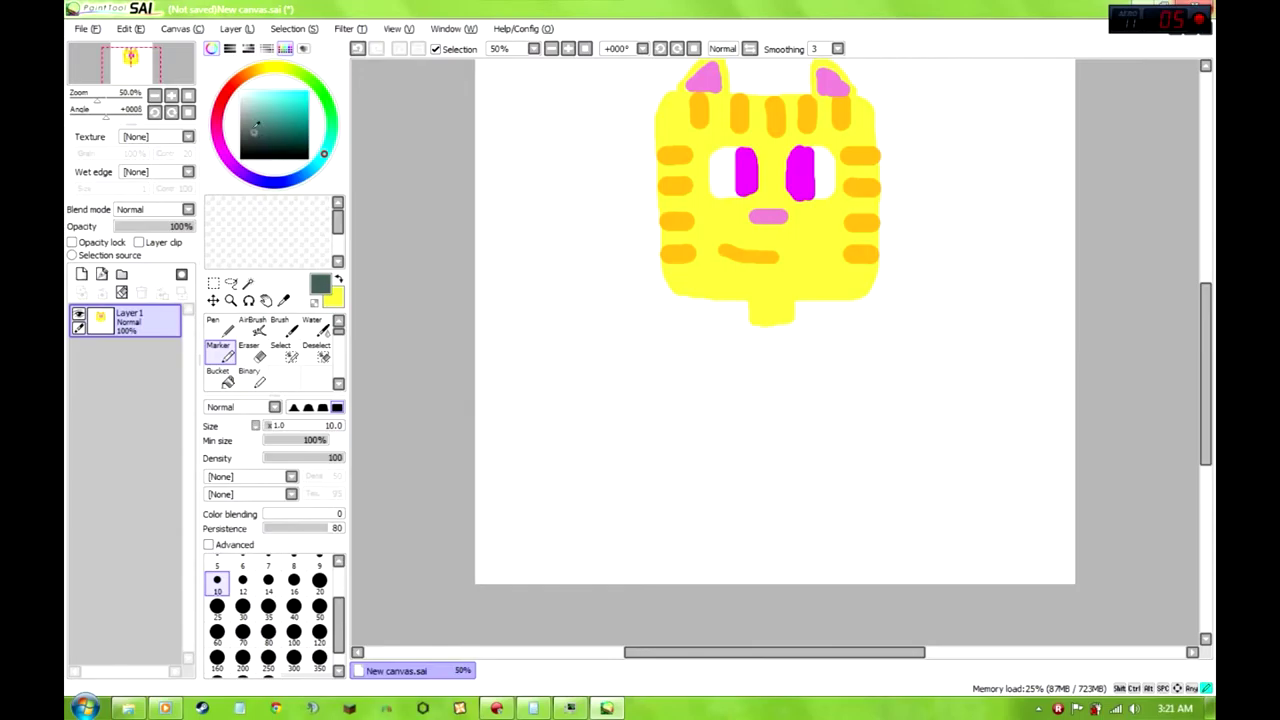
mouse_move(252, 110)
mouse_down()
mouse_move(243, 91)
mouse_move(244, 102)
mouse_up()
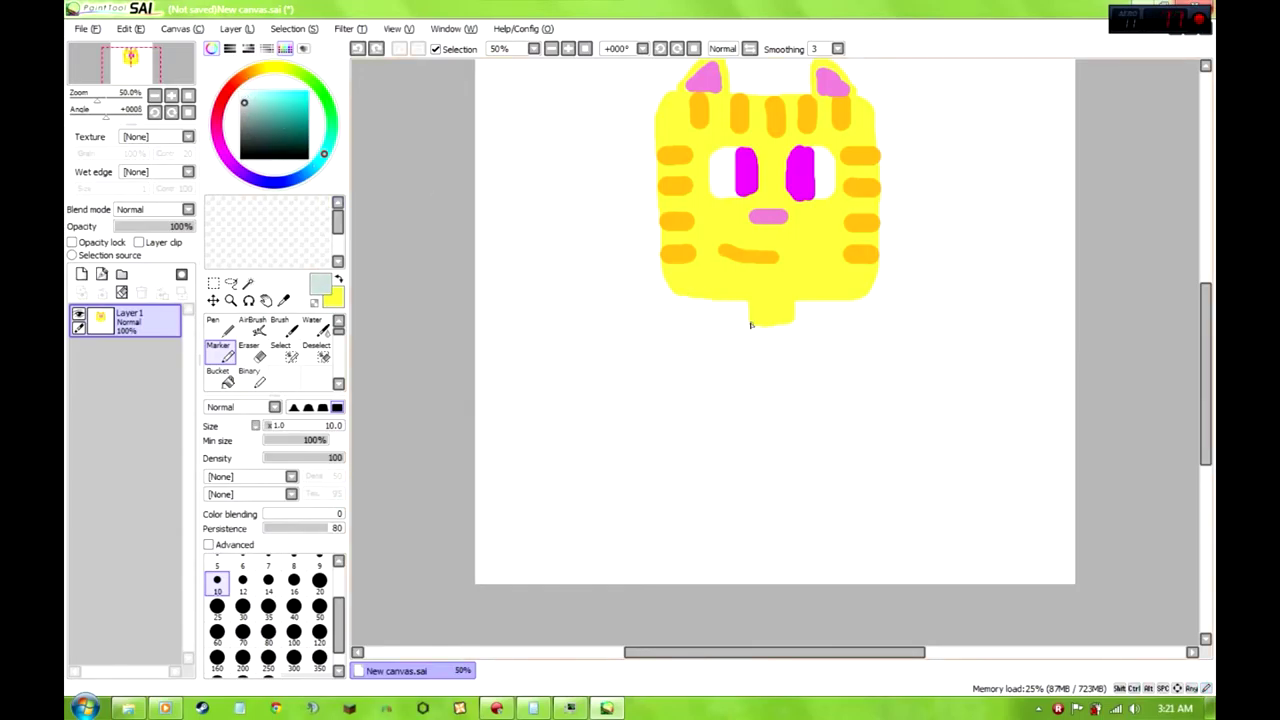
key(ctrl+z)
click(243, 96)
drag(709, 328, 684, 330)
drag(703, 420, 741, 527)
mouse_move(851, 364)
mouse_down()
mouse_move(1008, 333)
mouse_move(1047, 275)
mouse_move(1016, 264)
mouse_move(946, 339)
mouse_up()
key(ctrl+z)
mouse_move(750, 324)
mouse_down()
mouse_move(660, 339)
mouse_move(647, 538)
mouse_move(681, 553)
mouse_up()
key(ctrl+z)
drag(747, 320, 699, 320)
key(ctrl+z)
mouse_move(659, 493)
mouse_down()
mouse_move(660, 534)
mouse_move(663, 460)
mouse_up()
drag(663, 344, 670, 334)
drag(747, 319, 683, 323)
drag(645, 398, 652, 564)
drag(672, 333, 671, 334)
key(ctrl+z)
Outline the shoulder, the hanging arm and the torso below the neck in pale blue-grey with the Marker at size 10
drag(750, 319, 744, 320)
mouse_move(642, 375)
mouse_down()
mouse_move(634, 531)
mouse_move(691, 451)
mouse_up()
mouse_move(733, 489)
mouse_down()
mouse_move(741, 568)
mouse_move(875, 565)
mouse_up()
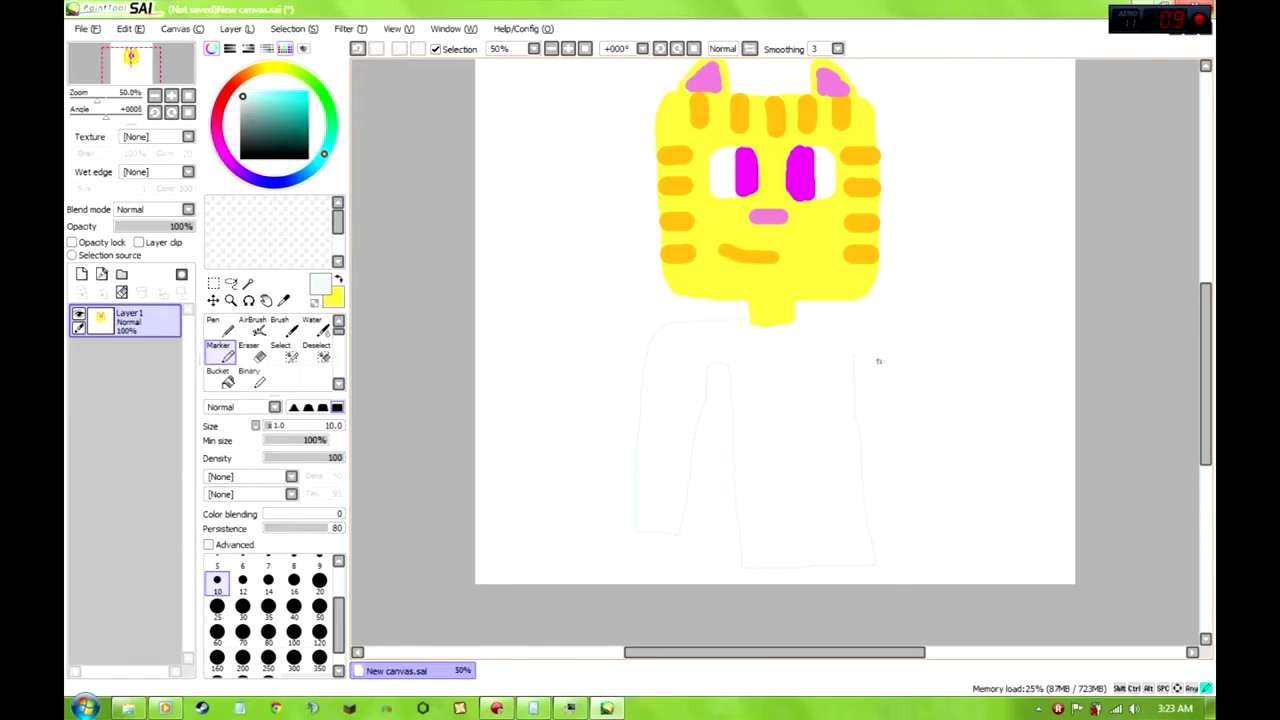
Outline a raised, waving arm in the same pale colour, joining the torso's open side and reaching up beside the head
key(ctrl+z)
key(ctrl+z)
mouse_move(860, 356)
mouse_down()
mouse_move(991, 241)
mouse_move(1005, 208)
mouse_up()
Paint nine short light grey dashes down the torso's centre at size 20 and a longer dash on the chest at size 25
click(242, 103)
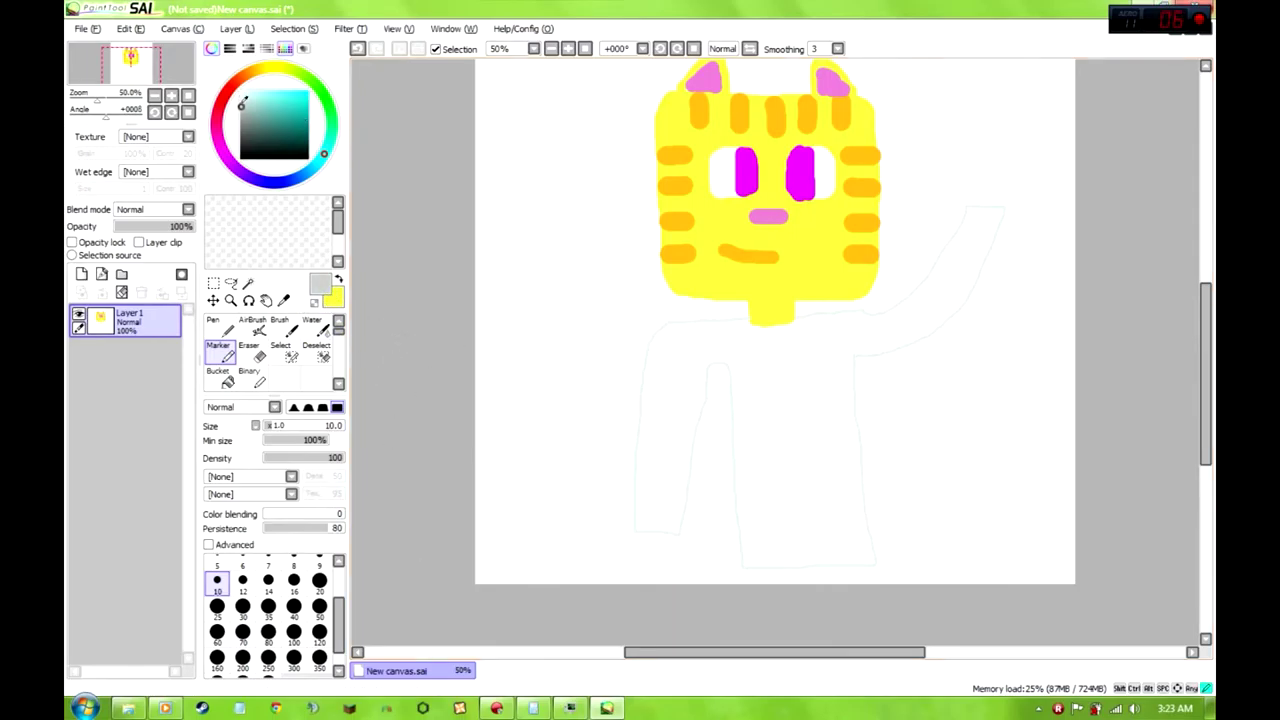
key(bracketright)
key(bracketright)
key(bracketright)
key(bracketright)
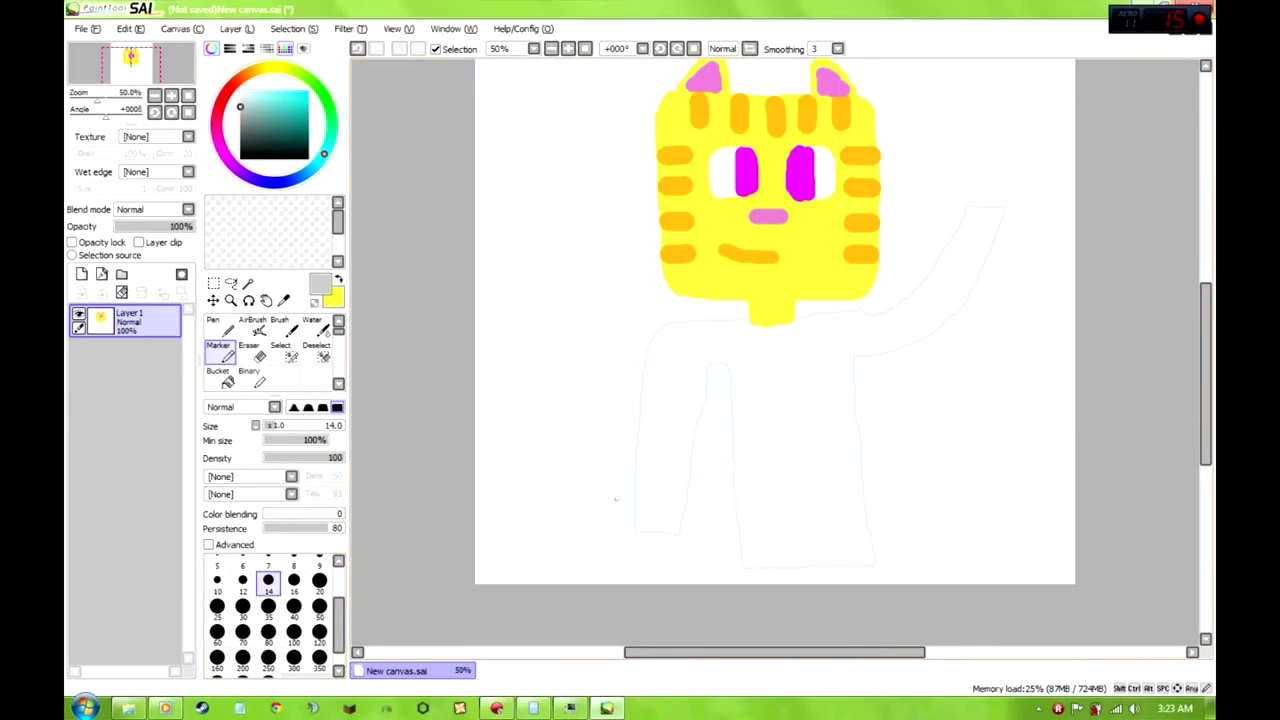
mouse_move(770, 356)
mouse_down()
mouse_move(787, 356)
mouse_move(798, 409)
mouse_up()
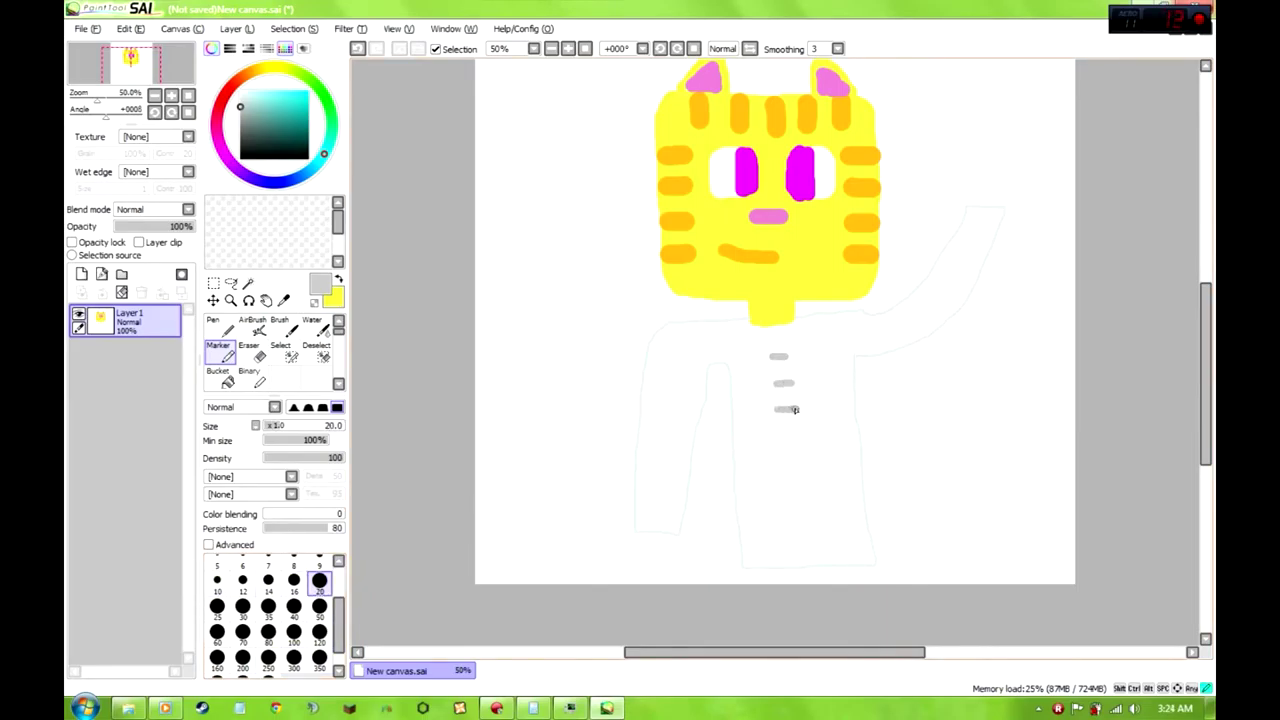
key(ctrl+z)
key(ctrl+z)
mouse_move(775, 381)
mouse_down()
mouse_move(790, 380)
mouse_move(796, 404)
mouse_move(808, 527)
mouse_up()
key(ctrl+z)
drag(793, 545, 810, 545)
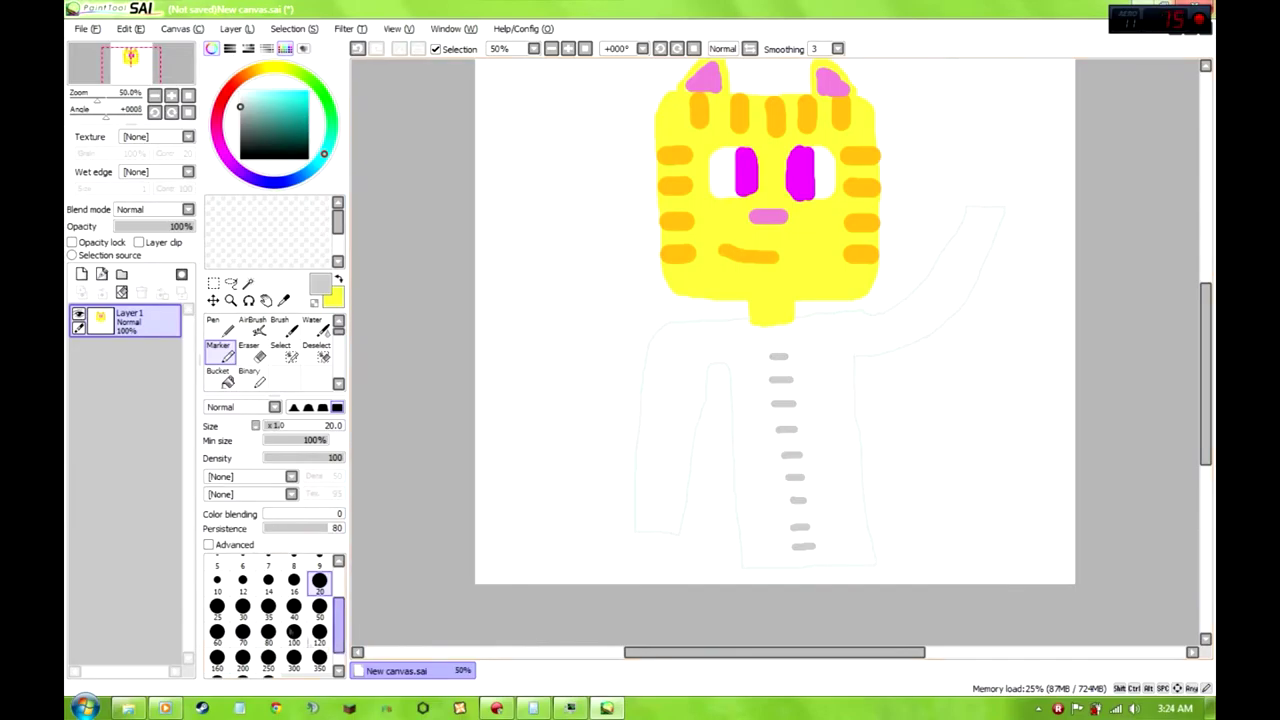
click(217, 606)
drag(825, 368, 845, 368)
Paint a small upright pure red mark on the chest dash with the Marker at size 10 and persistence 68
click(217, 580)
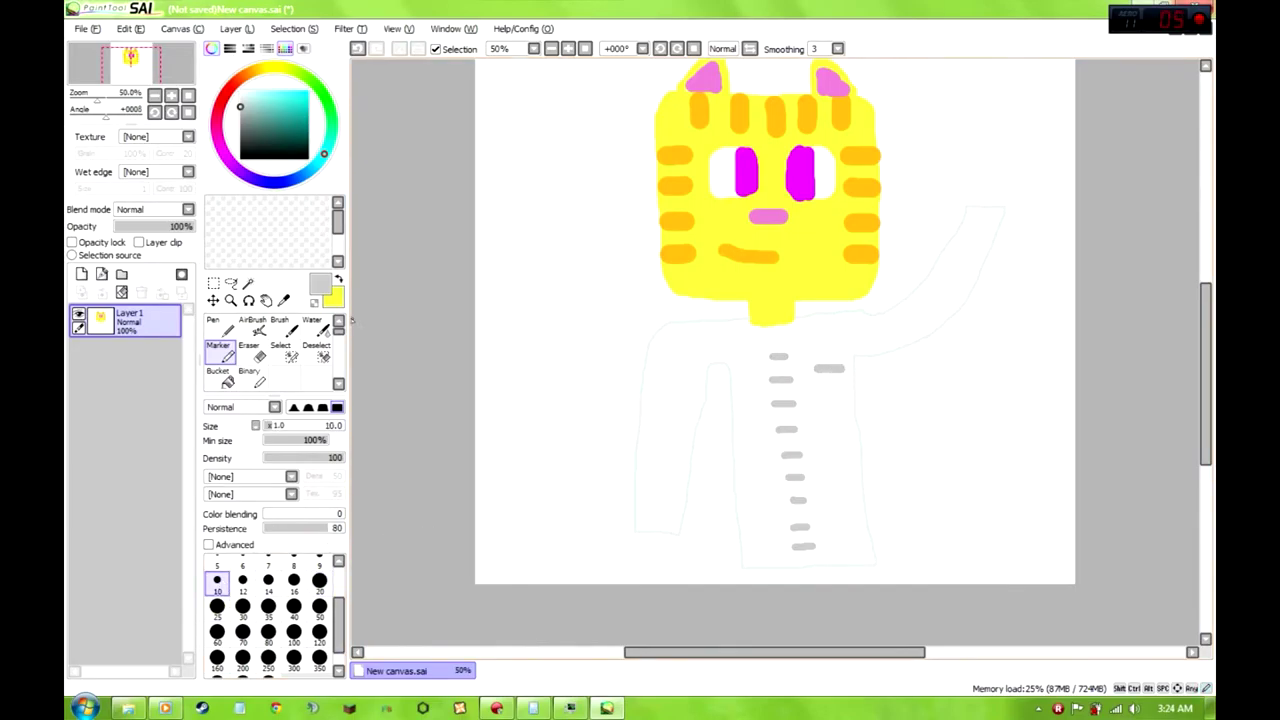
mouse_move(323, 153)
mouse_down()
mouse_move(268, 186)
mouse_move(222, 149)
mouse_move(228, 90)
mouse_up()
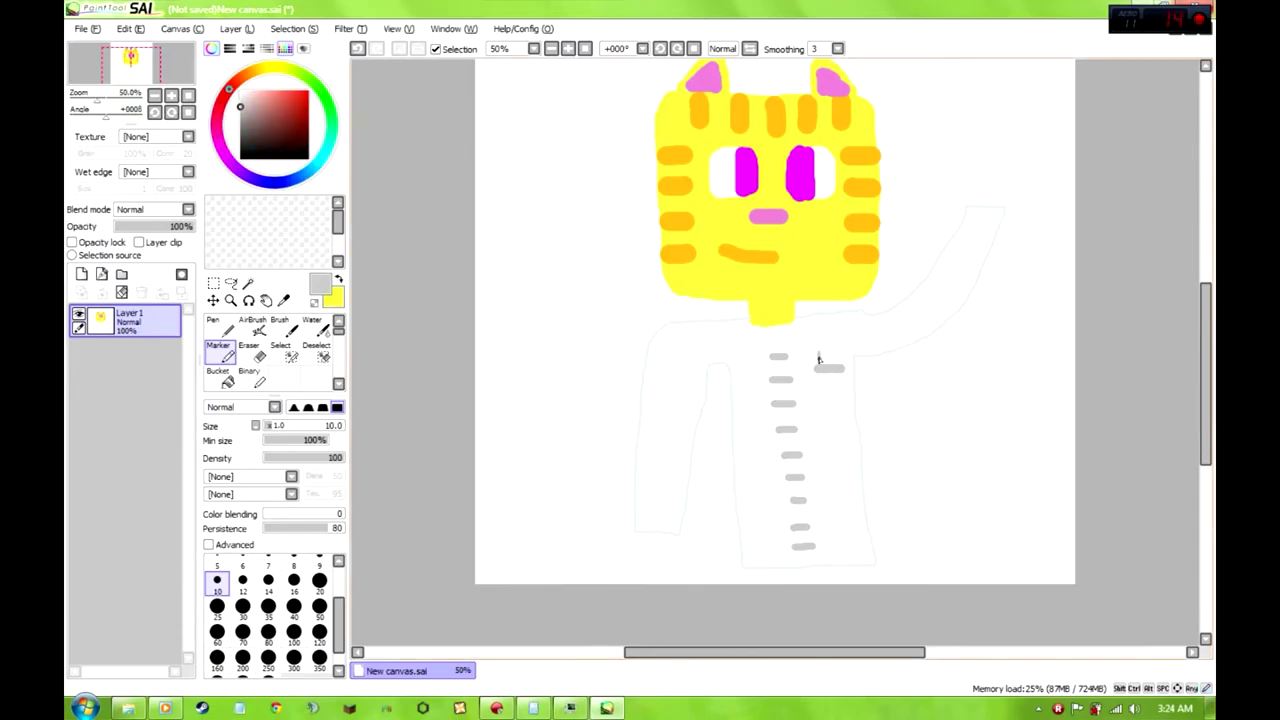
drag(333, 528, 214, 527)
drag(265, 111, 308, 91)
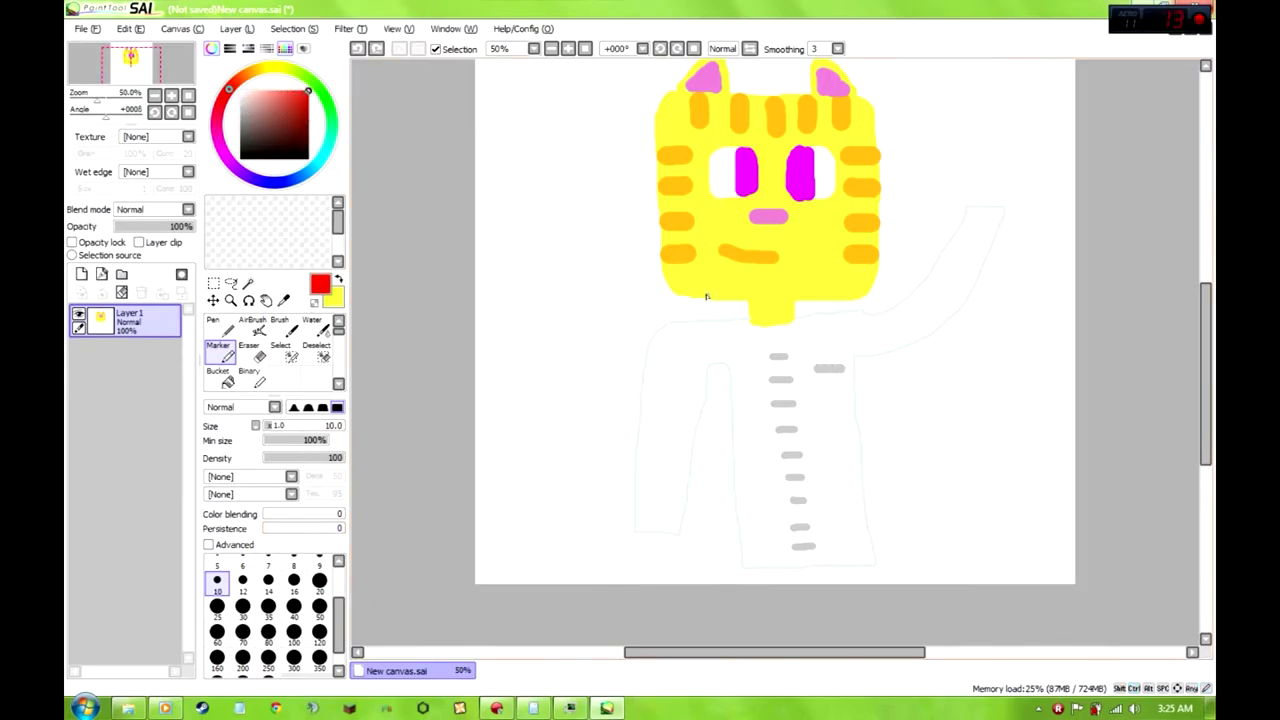
click(318, 529)
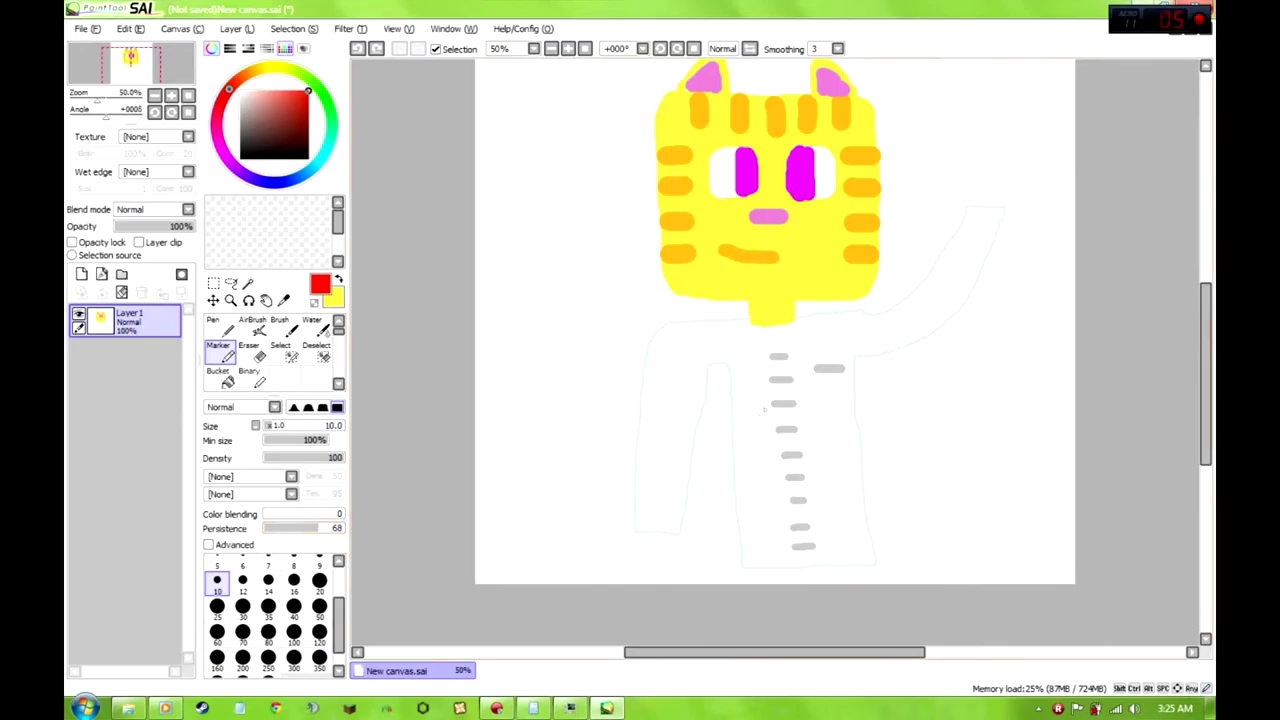
click(821, 358)
key(ctrl+z)
drag(823, 361, 824, 354)
click(822, 354)
Paint a small slanted blue mark beside the red one above the chest dash
click(275, 183)
mouse_move(830, 364)
mouse_down()
mouse_move(834, 354)
mouse_move(826, 363)
mouse_up()
key(ctrl+z)
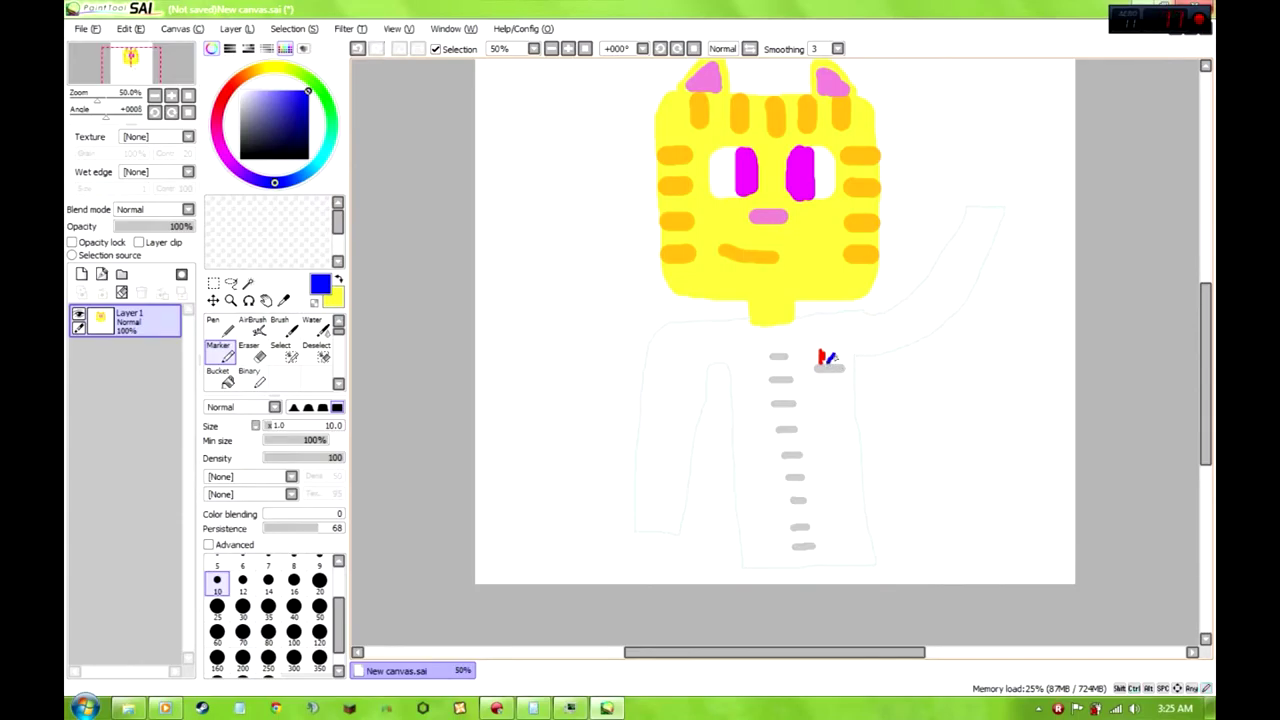
click(832, 360)
key(ctrl+y)
Try to outline a yellow hand with fingers at the end of the raised arm
click(338, 280)
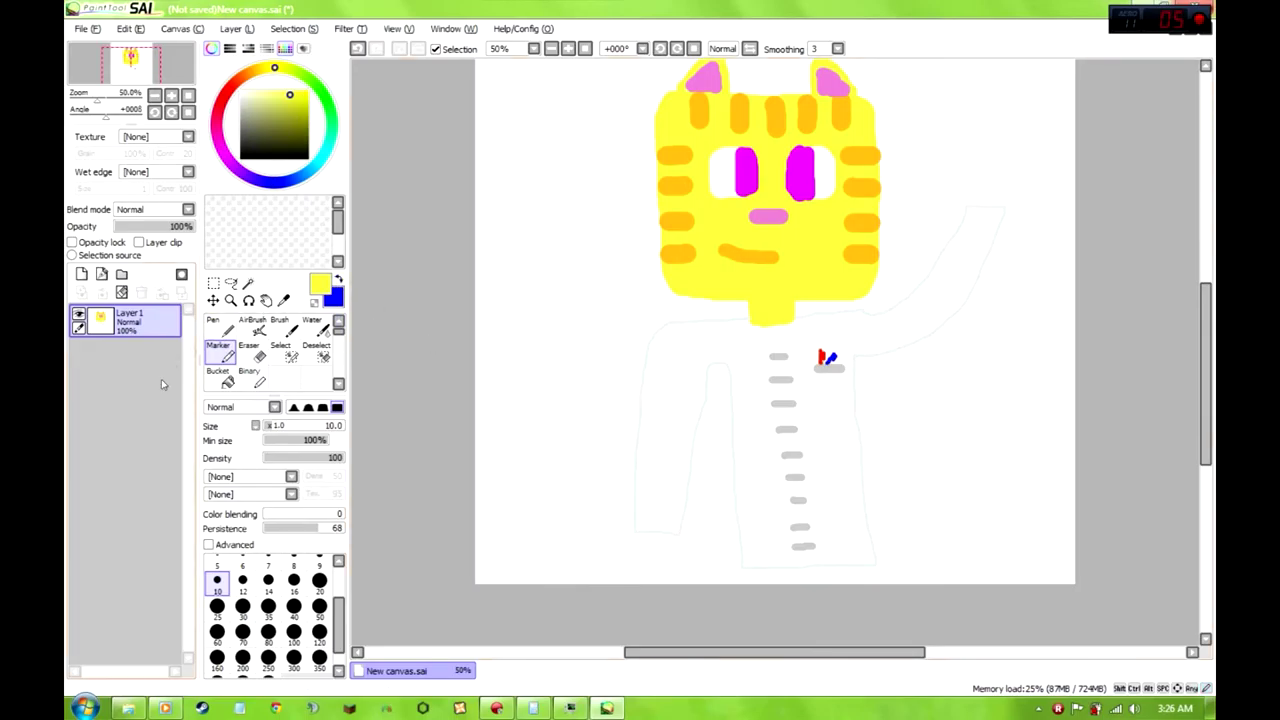
click(967, 198)
click(1005, 201)
mouse_move(966, 197)
mouse_down()
mouse_move(960, 177)
mouse_move(982, 160)
mouse_move(988, 176)
mouse_move(1000, 154)
mouse_up()
key(ctrl+z)
mouse_move(967, 196)
mouse_down()
mouse_move(976, 156)
mouse_move(981, 184)
mouse_move(989, 167)
mouse_move(969, 181)
mouse_move(981, 160)
mouse_move(980, 185)
mouse_move(994, 161)
mouse_move(994, 183)
mouse_move(1008, 200)
mouse_up()
key(ctrl+z)
key(ctrl+z)
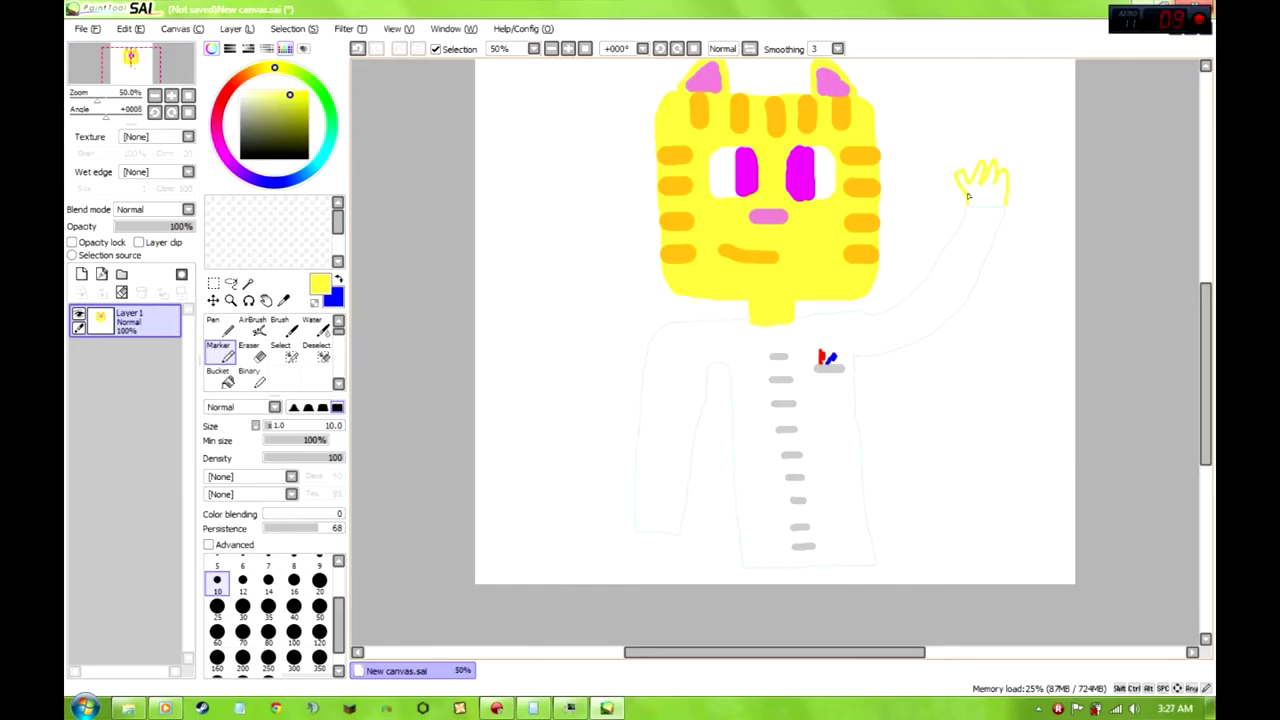
key(ctrl+z)
key(ctrl+z)
key(ctrl+z)
mouse_move(970, 183)
mouse_down()
mouse_move(987, 152)
mouse_move(987, 209)
mouse_move(988, 154)
mouse_up()
key(ctrl+z)
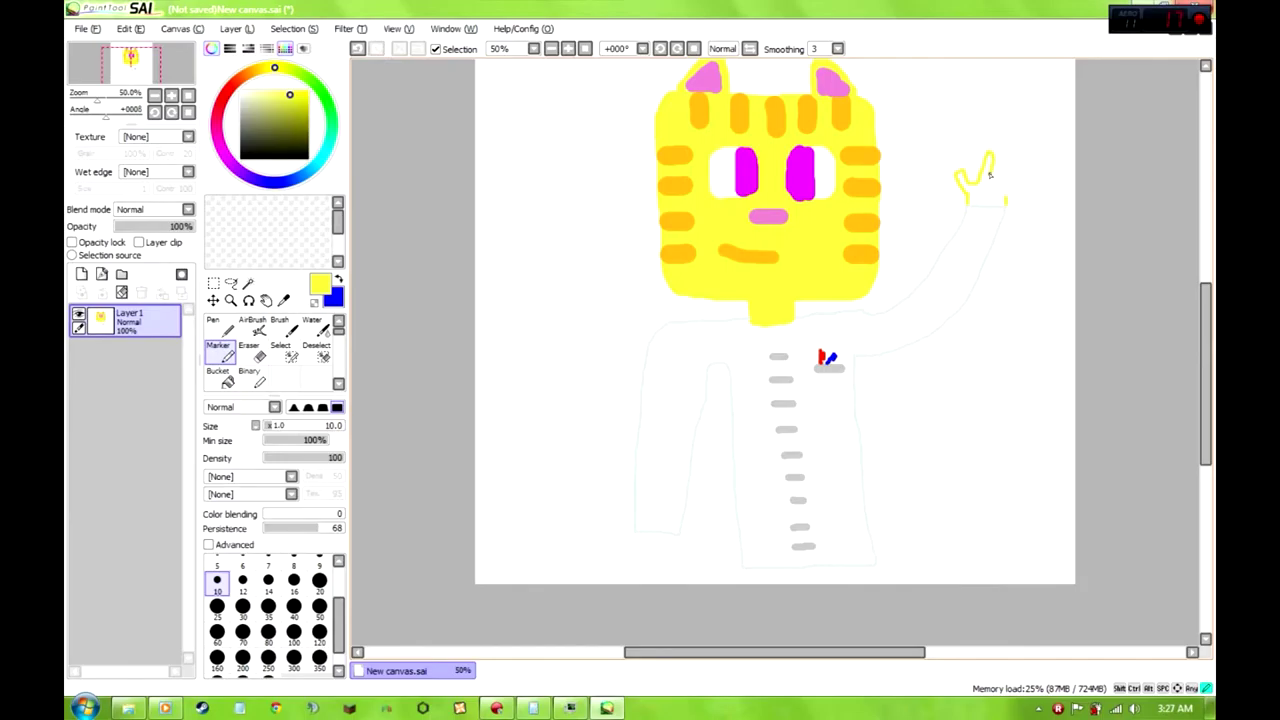
drag(997, 160, 1011, 185)
key(ctrl+z)
key(ctrl+z)
Draw a dark grey hand with thumb and fingers at the end of the raised arm, using the Marker at size 10
mouse_move(272, 70)
mouse_down()
mouse_move(330, 132)
mouse_move(219, 118)
mouse_move(217, 133)
mouse_up()
click(265, 111)
click(239, 128)
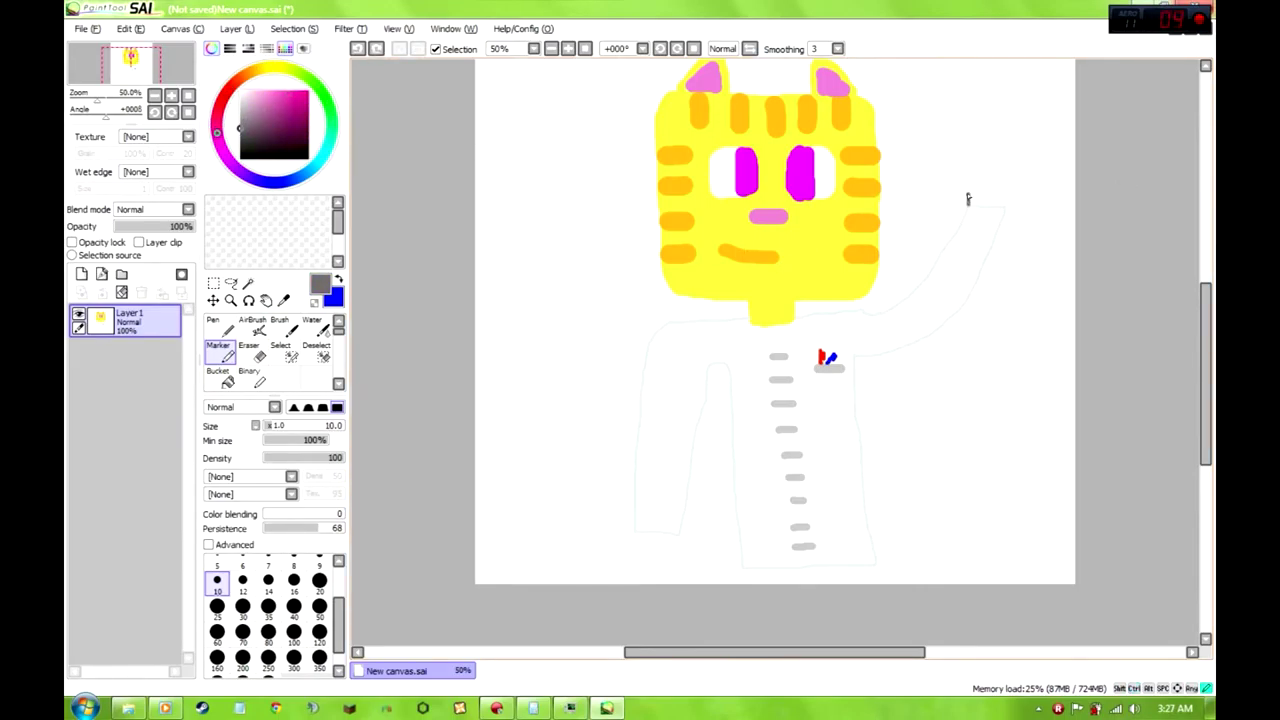
mouse_move(968, 197)
mouse_down()
mouse_move(960, 177)
mouse_move(970, 186)
mouse_move(982, 168)
mouse_move(958, 180)
mouse_move(970, 187)
mouse_move(981, 158)
mouse_move(986, 187)
mouse_move(981, 165)
mouse_move(975, 182)
mouse_move(988, 167)
mouse_move(994, 186)
mouse_move(985, 166)
mouse_move(1000, 163)
mouse_move(1012, 209)
mouse_up()
key(ctrl+z)
key(ctrl+z)
key(ctrl+z)
key(ctrl+z)
key(ctrl+z)
key(ctrl+z)
drag(966, 187, 976, 178)
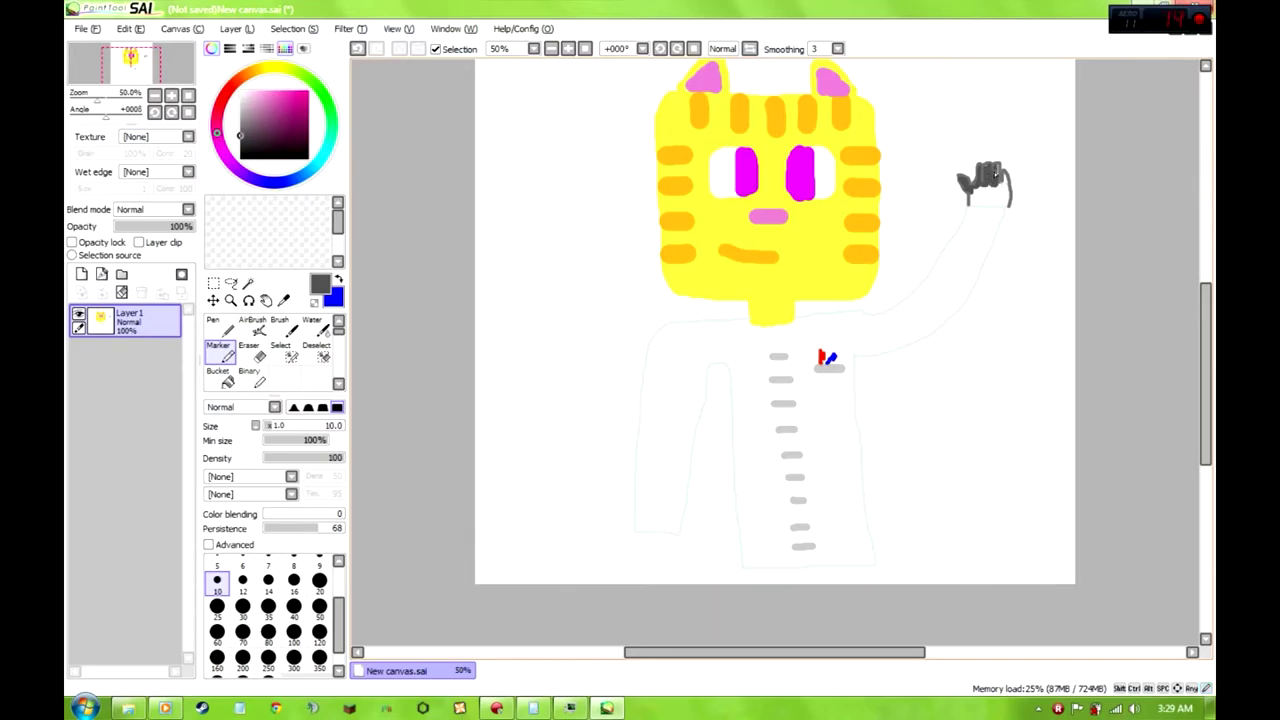
Fill the palm and fingers of the raised hand with dark grey using the Marker at sizes 10 and 20
click(403, 29)
click(440, 109)
scroll(1088, 178, up, 1)
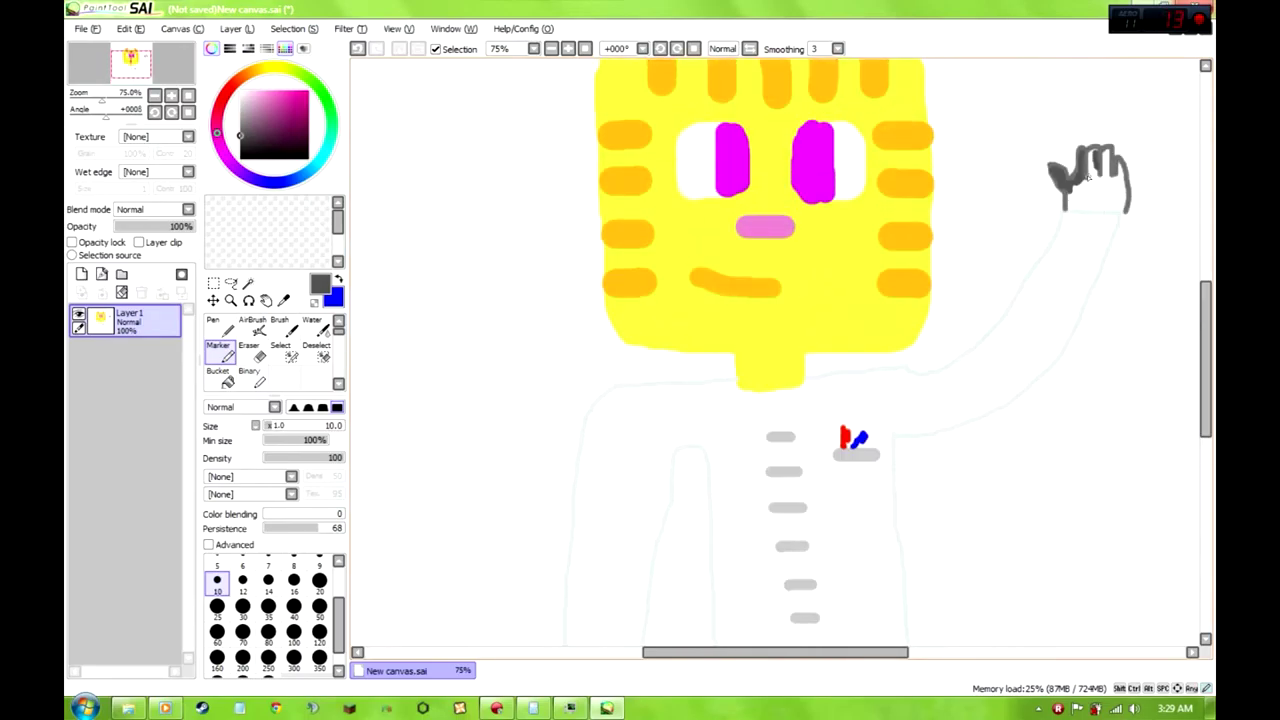
mouse_move(1095, 177)
mouse_down()
mouse_move(1103, 152)
mouse_move(1100, 183)
mouse_move(1117, 184)
mouse_move(1117, 199)
mouse_move(1086, 201)
mouse_move(1113, 193)
mouse_up()
click(319, 585)
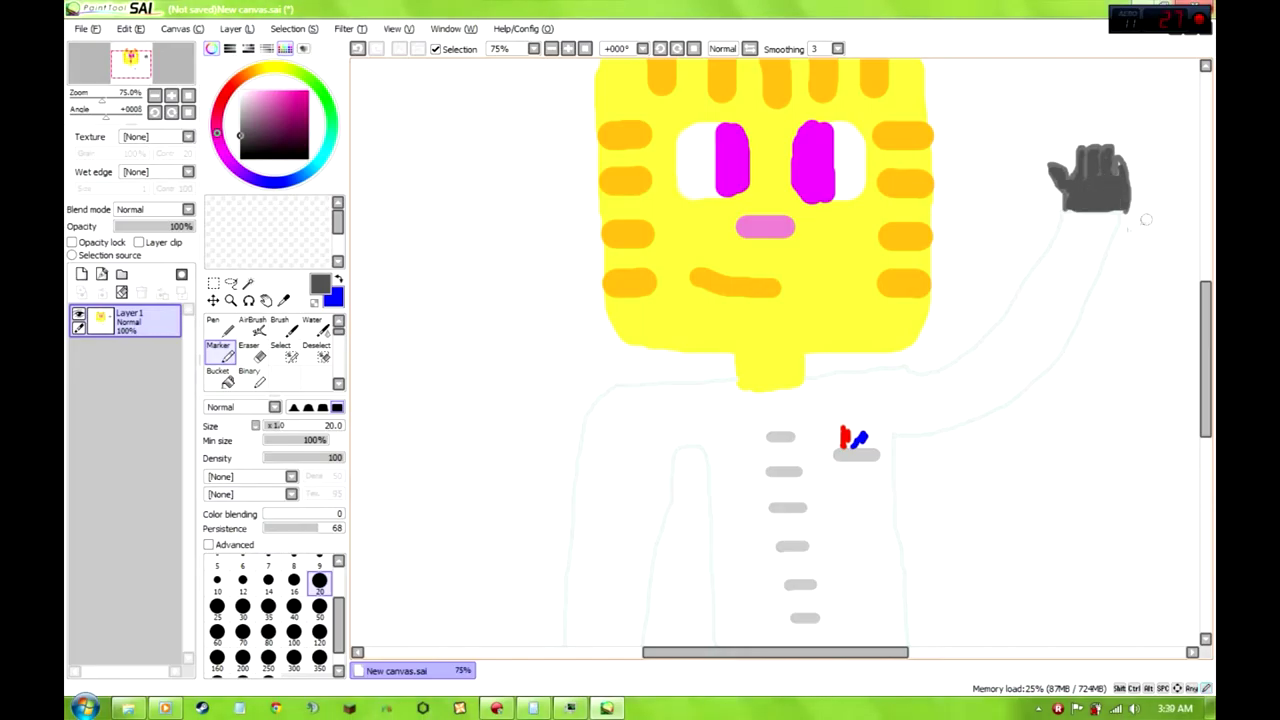
click(217, 580)
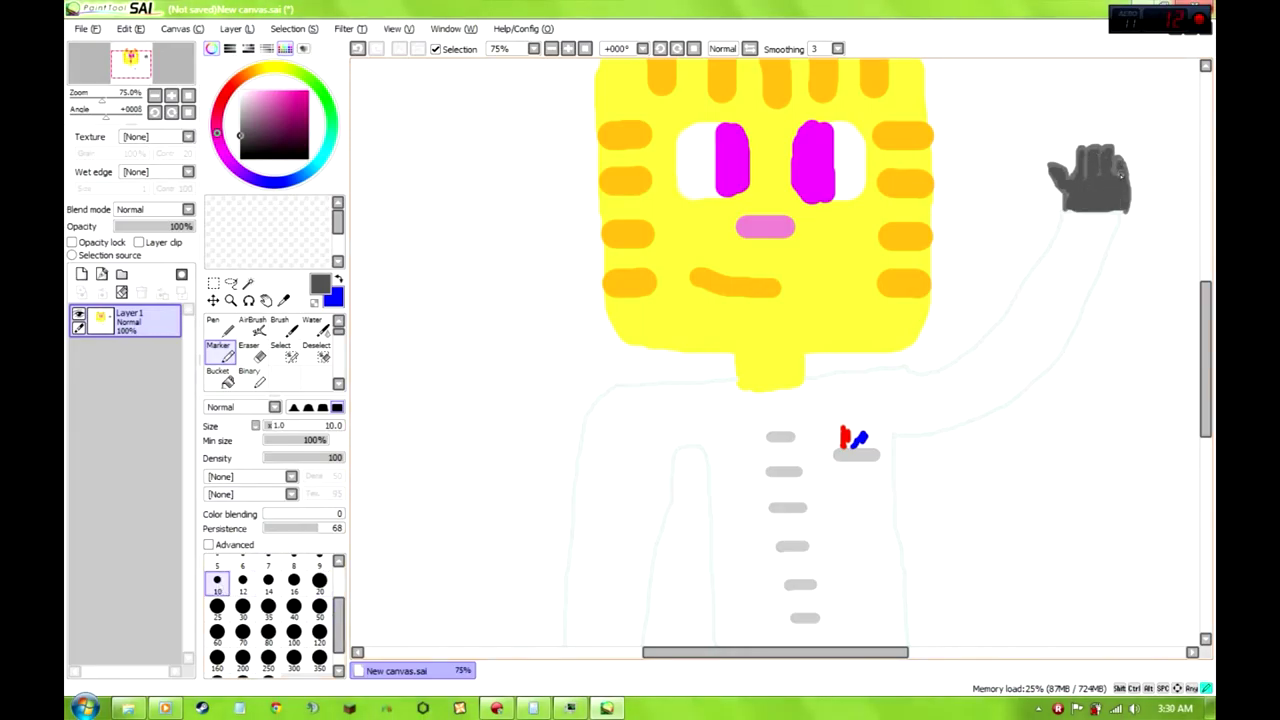
Try to outline a grey hand with fingers at the end of the lowered arm, using the raised glove's colour and the Marker at size 10
drag(1198, 322, 1205, 333)
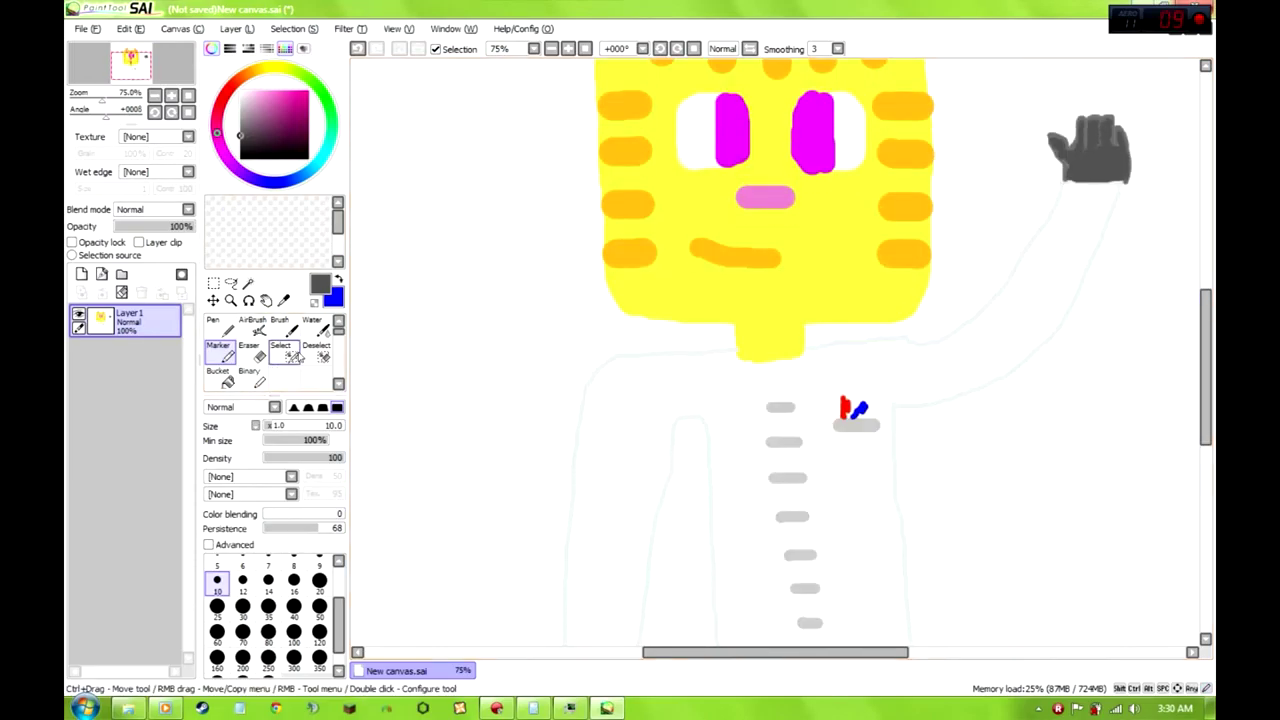
click(284, 300)
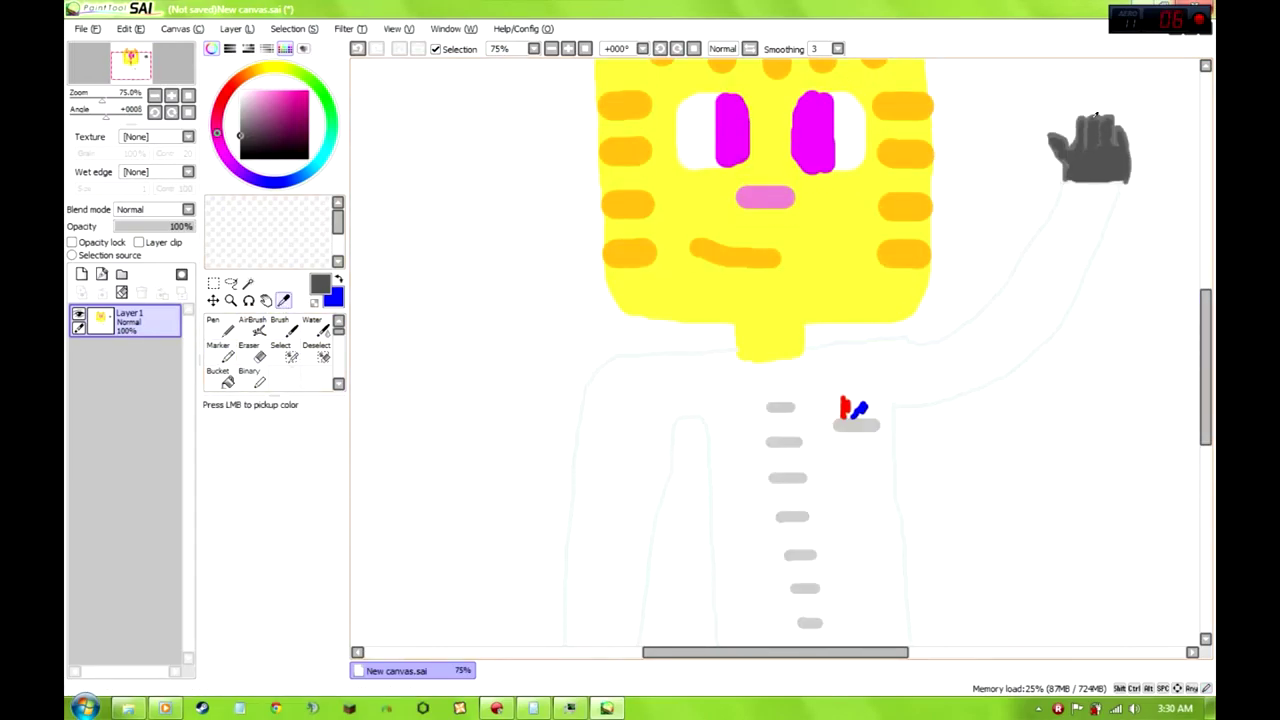
scroll(1097, 116, down, 5)
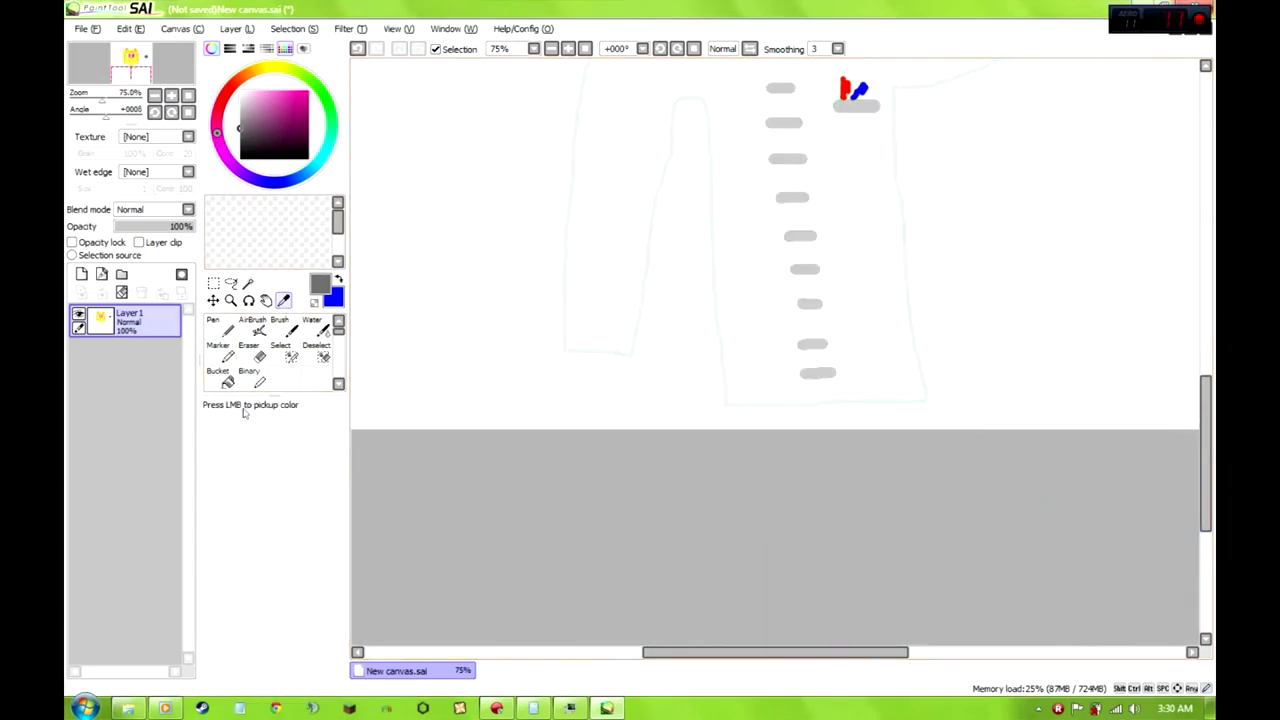
click(218, 352)
mouse_move(631, 357)
mouse_down()
mouse_move(641, 409)
mouse_move(622, 388)
mouse_move(613, 426)
mouse_move(608, 394)
mouse_move(600, 427)
mouse_move(590, 396)
mouse_move(582, 425)
mouse_up()
key(ctrl+z)
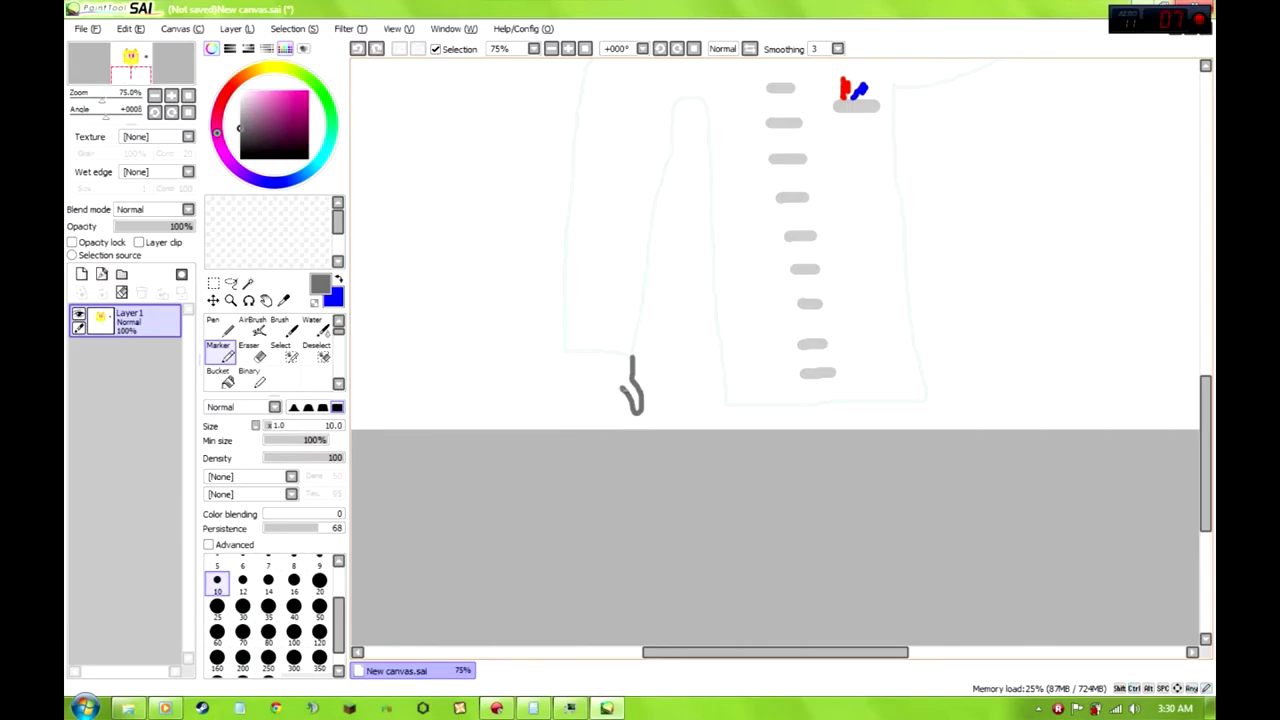
mouse_move(610, 418)
mouse_down()
mouse_move(591, 384)
mouse_move(583, 425)
mouse_move(570, 390)
mouse_up()
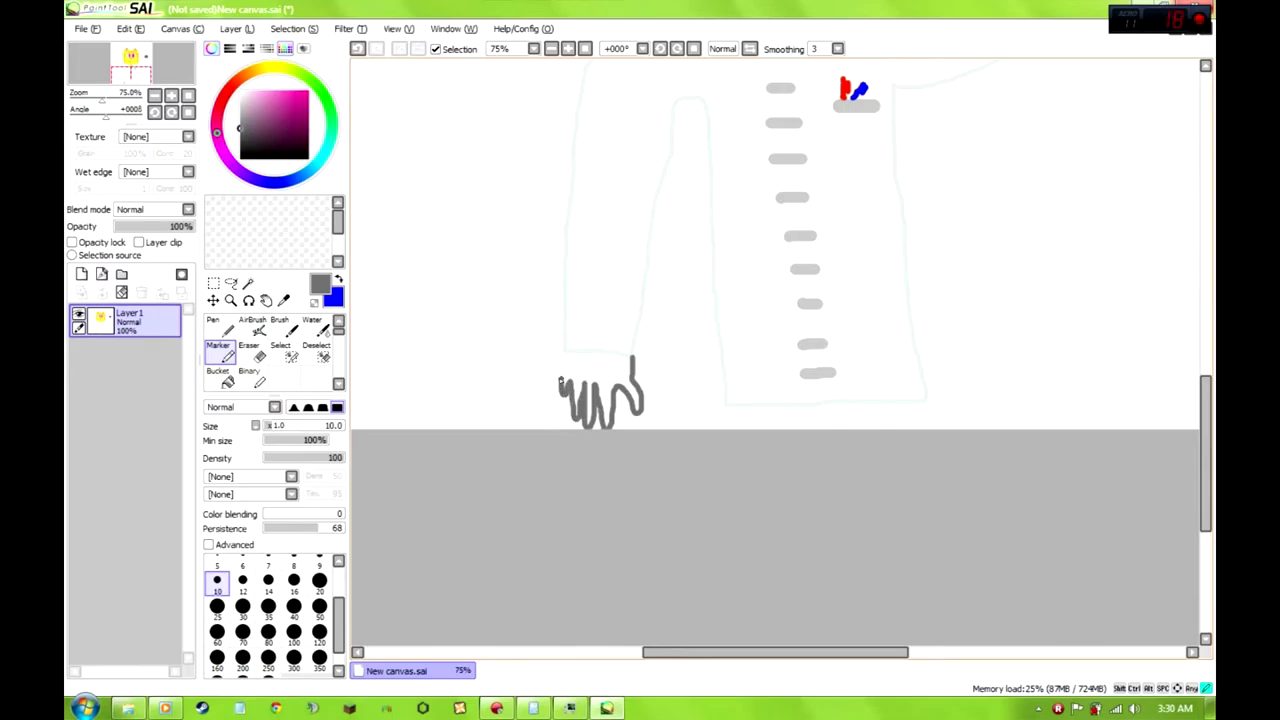
key(ctrl+z)
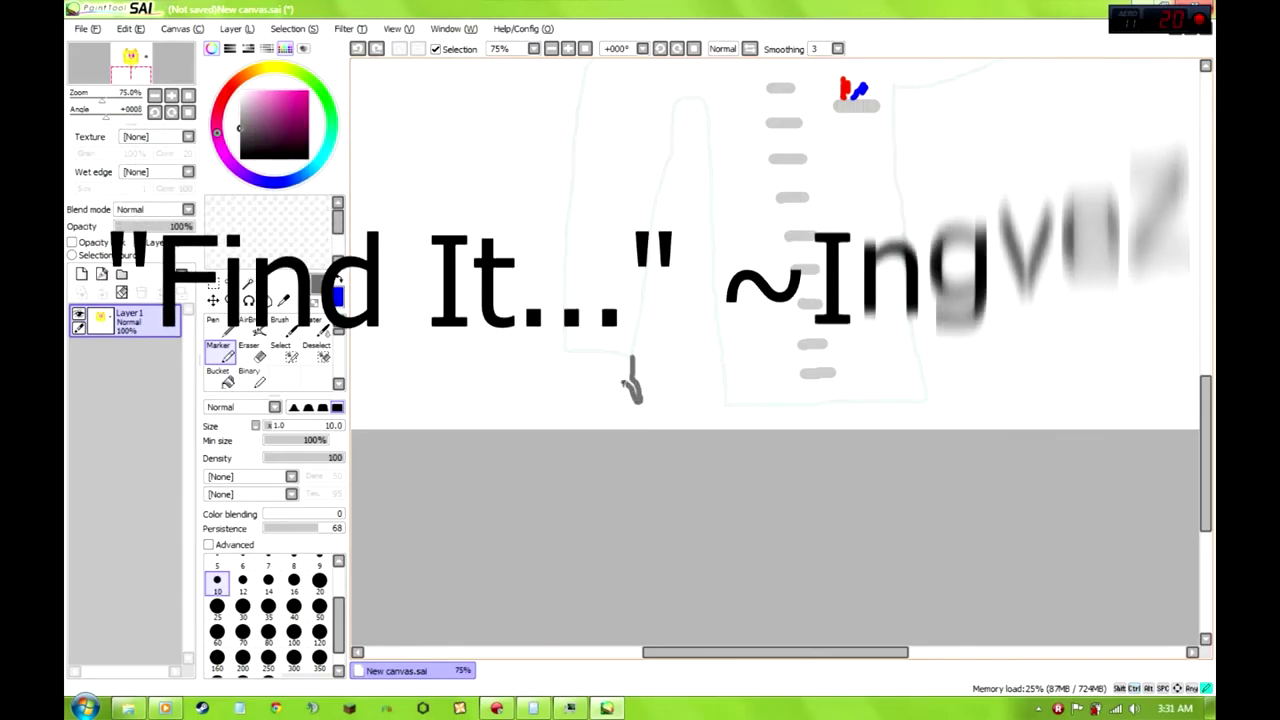
Try redrawing the lowered hand's finger outline from the thumb across to the cuff, and undo the strokes
mouse_move(632, 398)
mouse_down()
mouse_move(604, 416)
mouse_move(601, 385)
mouse_move(595, 419)
mouse_move(580, 393)
mouse_up()
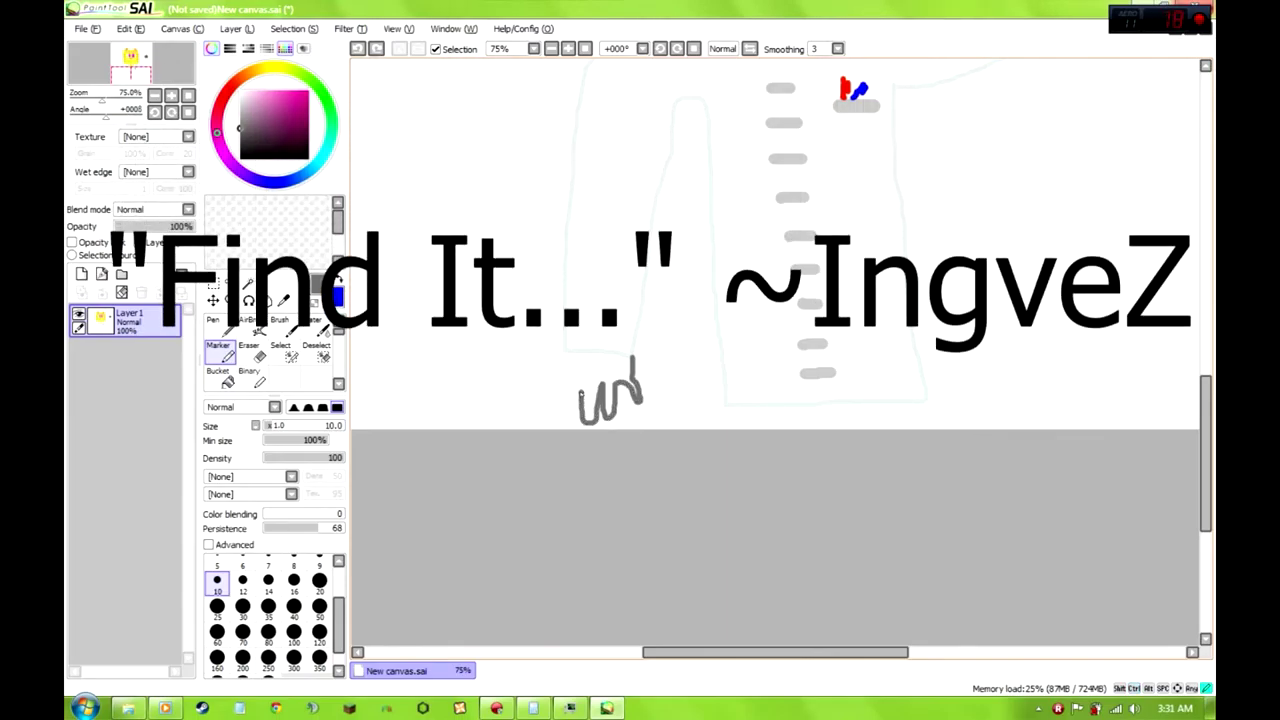
key(ctrl+z)
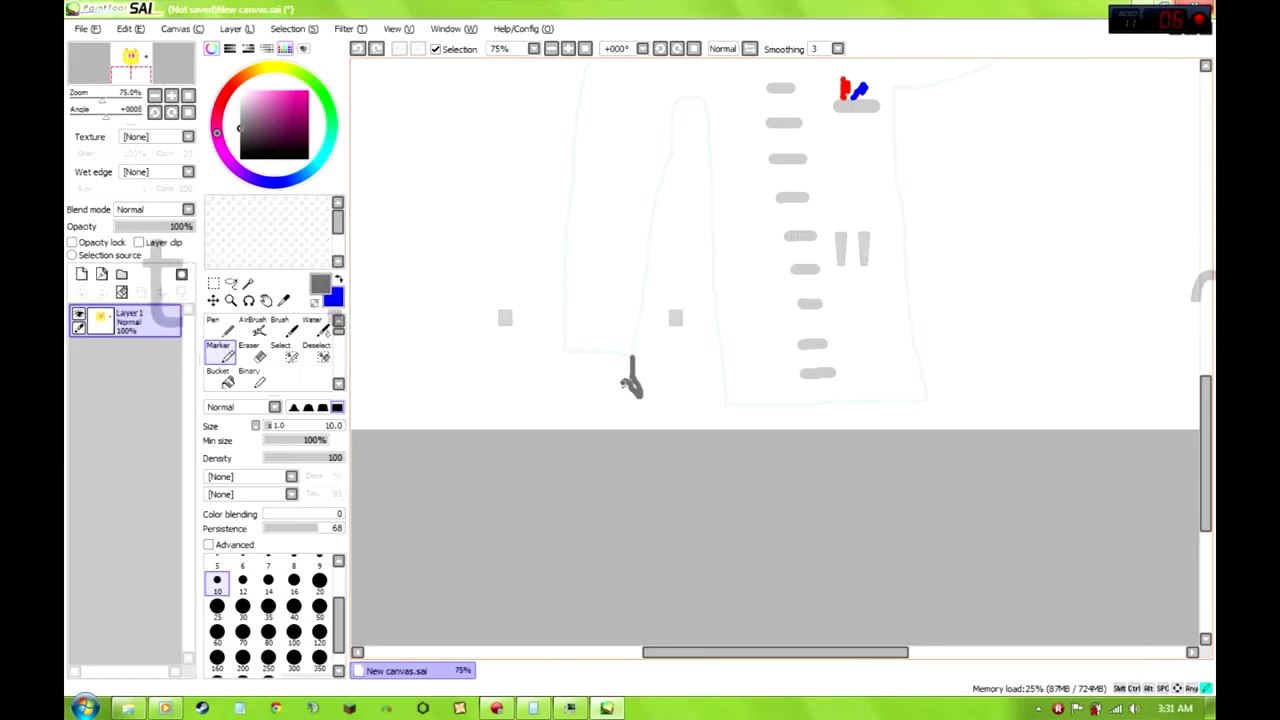
mouse_move(626, 398)
mouse_down()
mouse_move(599, 393)
mouse_move(594, 420)
mouse_move(576, 393)
mouse_up()
key(ctrl+z)
key(ctrl+z)
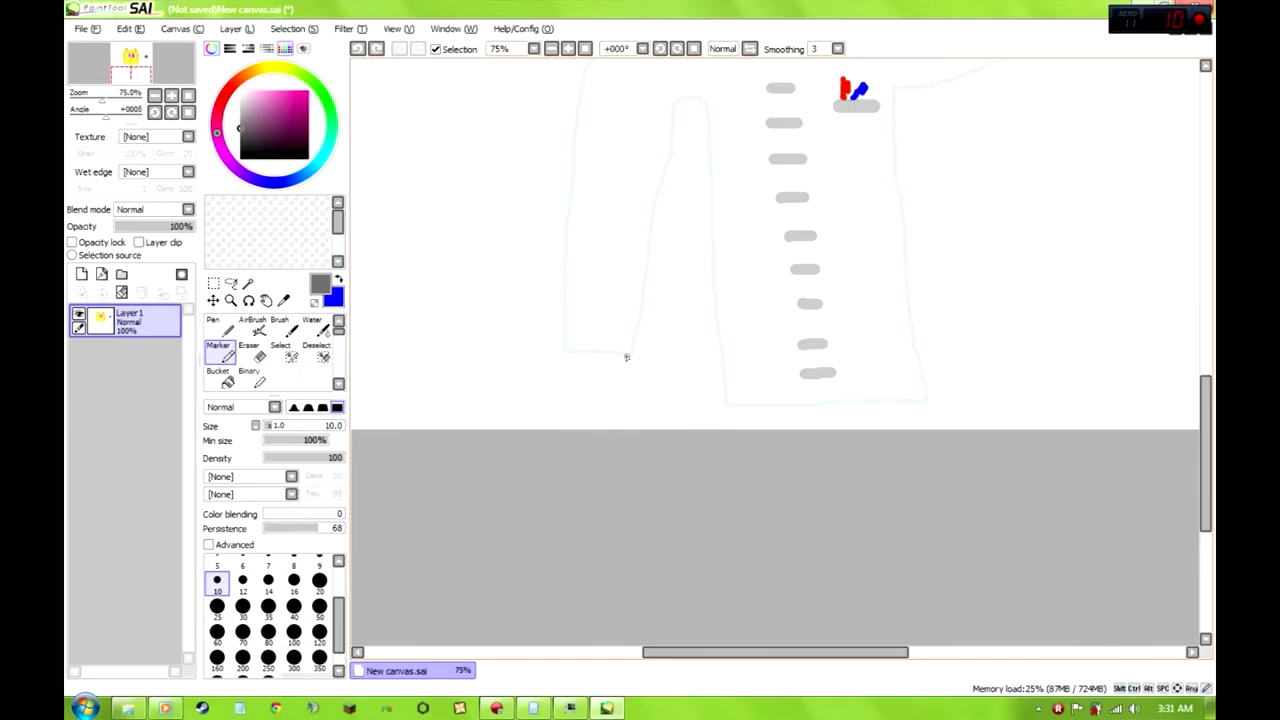
mouse_move(640, 382)
mouse_down()
mouse_move(604, 411)
mouse_move(597, 380)
mouse_move(594, 414)
mouse_move(581, 378)
mouse_move(570, 417)
mouse_move(561, 348)
mouse_up()
key(ctrl+z)
key(ctrl+z)
Select the raised dark grey hand with a tight rectangular selection
scroll(1207, 412, up, 1)
drag(1207, 412, 1207, 309)
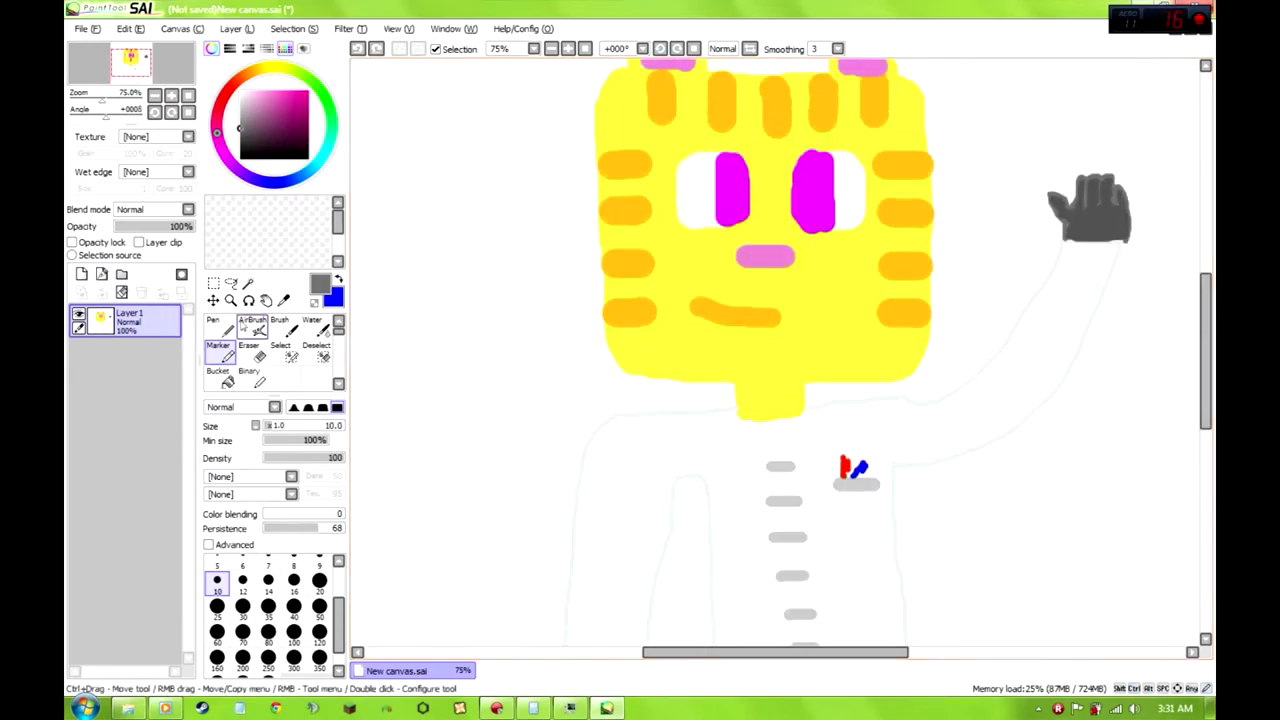
click(213, 283)
mouse_move(1055, 242)
mouse_down()
mouse_move(1113, 209)
mouse_move(1085, 204)
mouse_up()
drag(1134, 246, 1046, 170)
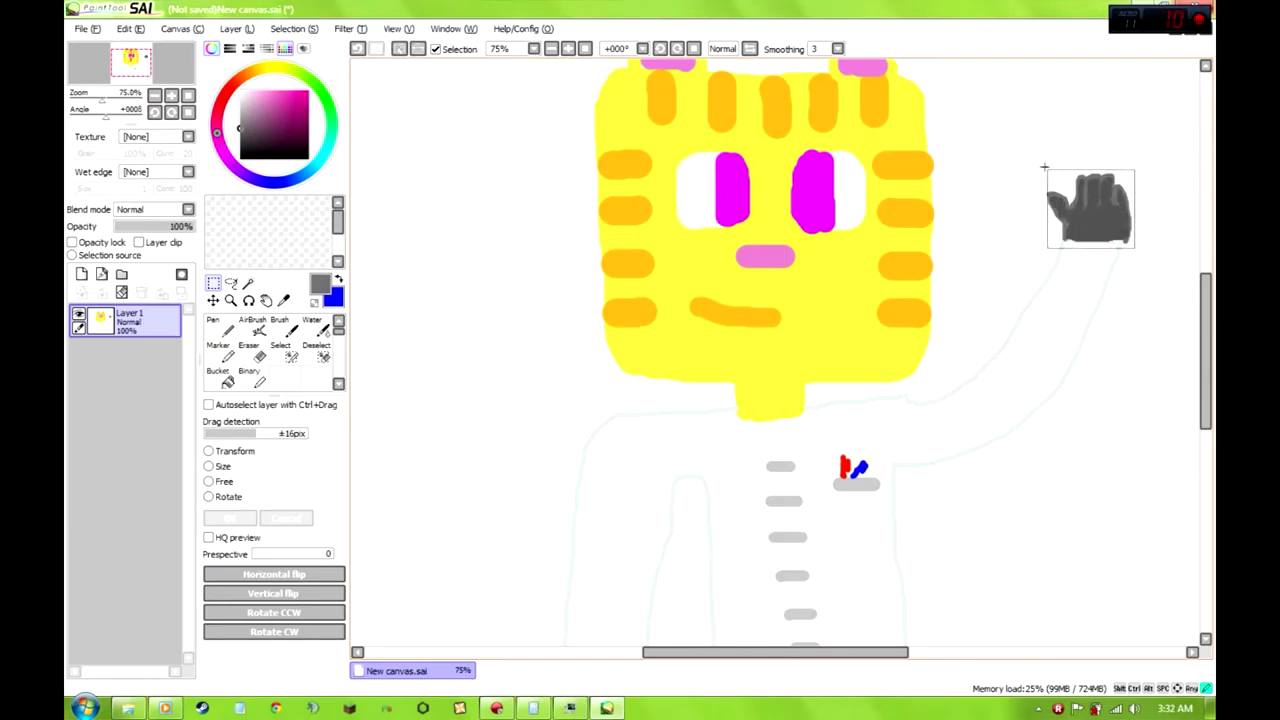
click(1145, 246)
drag(1130, 243, 1047, 170)
right_click(1047, 170)
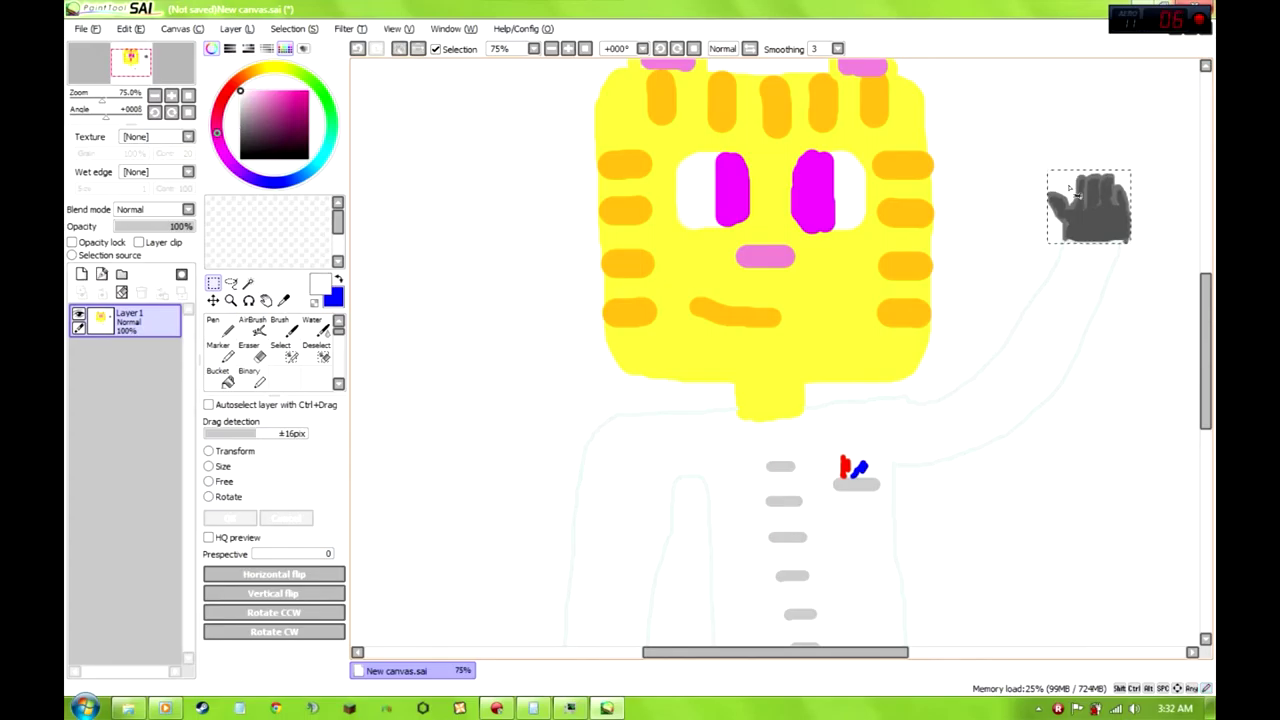
Copy the selected hand, clear the selection and paste the copy as a new layer
scroll(1205, 350, down, 1)
click(316, 350)
click(283, 350)
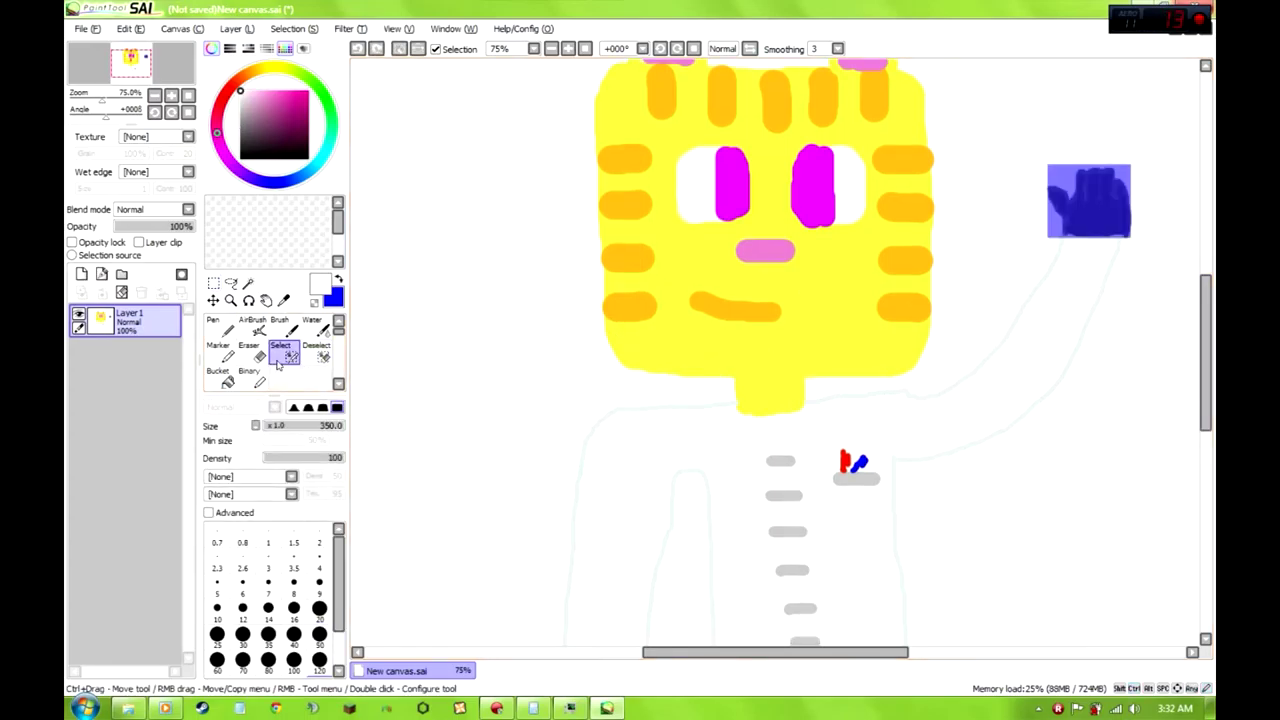
key(ctrl+d)
scroll(954, 426, down, 3)
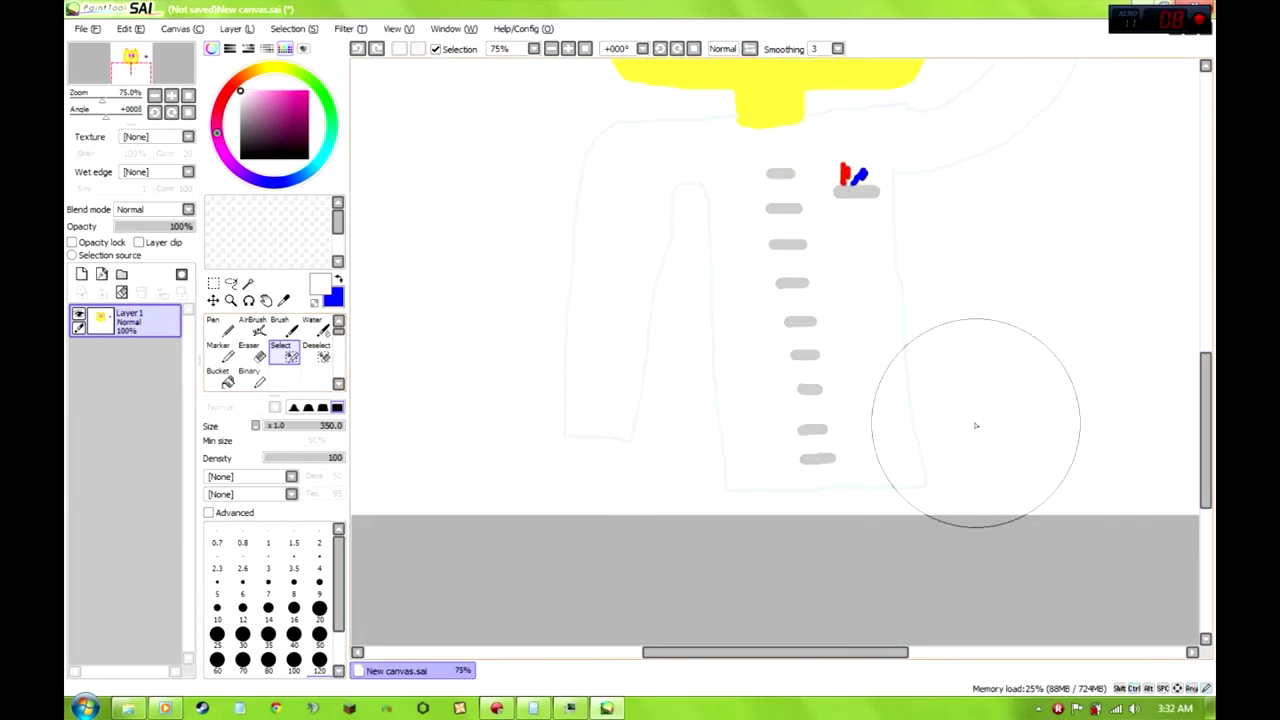
key(ctrl+v)
scroll(982, 433, up, 9)
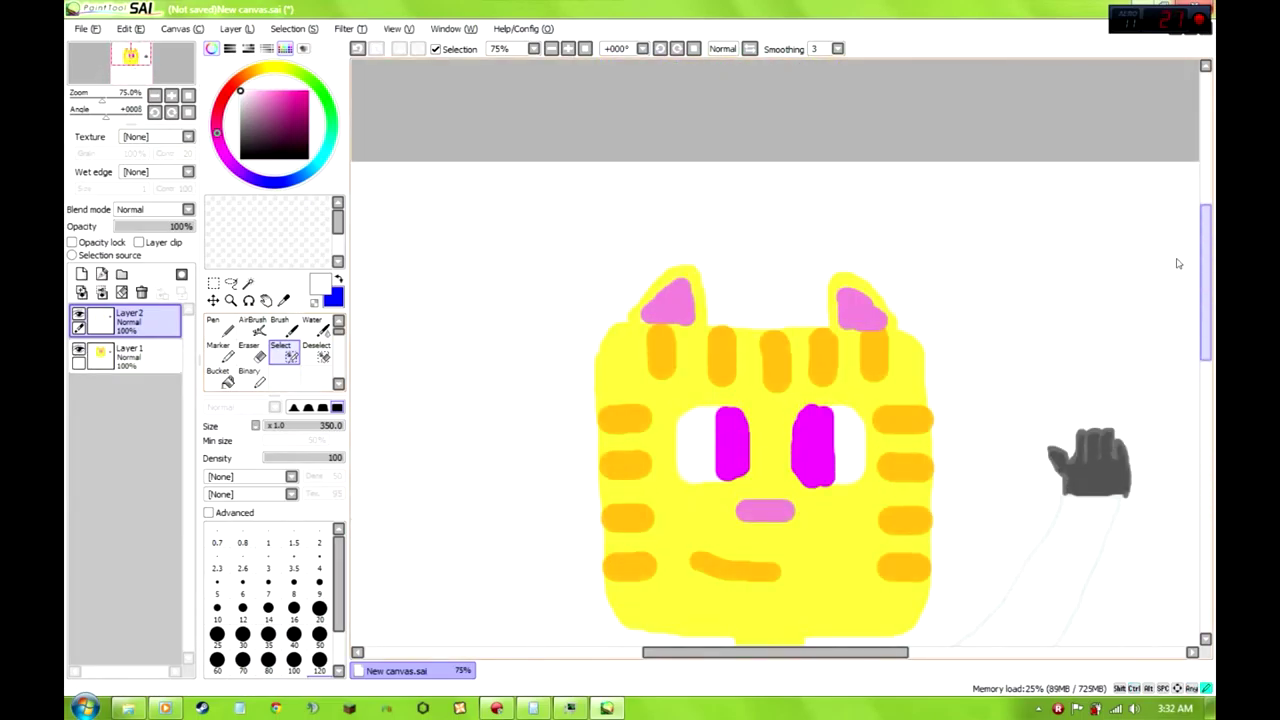
scroll(1174, 260, down, 3)
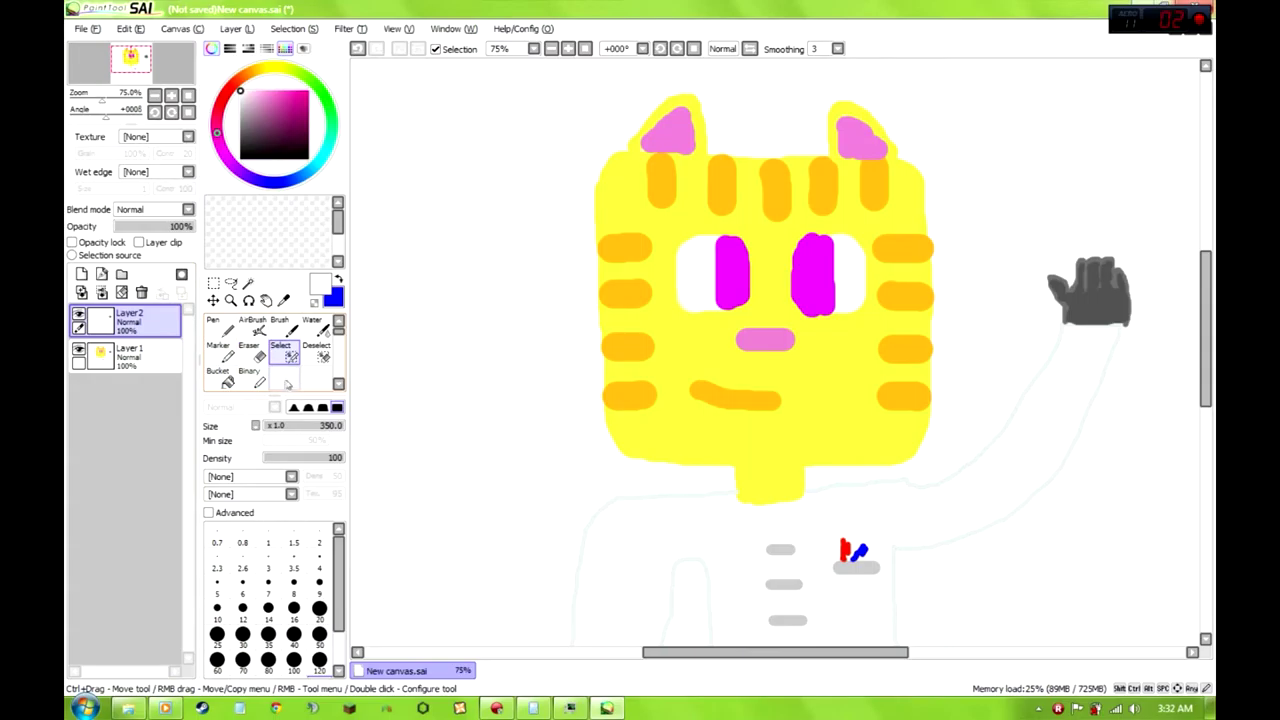
Make Layer1 active and pick the raised glove's dark grey as the Marker colour
click(266, 300)
mouse_move(1089, 308)
mouse_down()
mouse_move(1089, 334)
mouse_move(961, 96)
mouse_up()
mouse_move(763, 437)
mouse_down()
mouse_move(963, 349)
mouse_move(913, 388)
mouse_up()
click(222, 350)
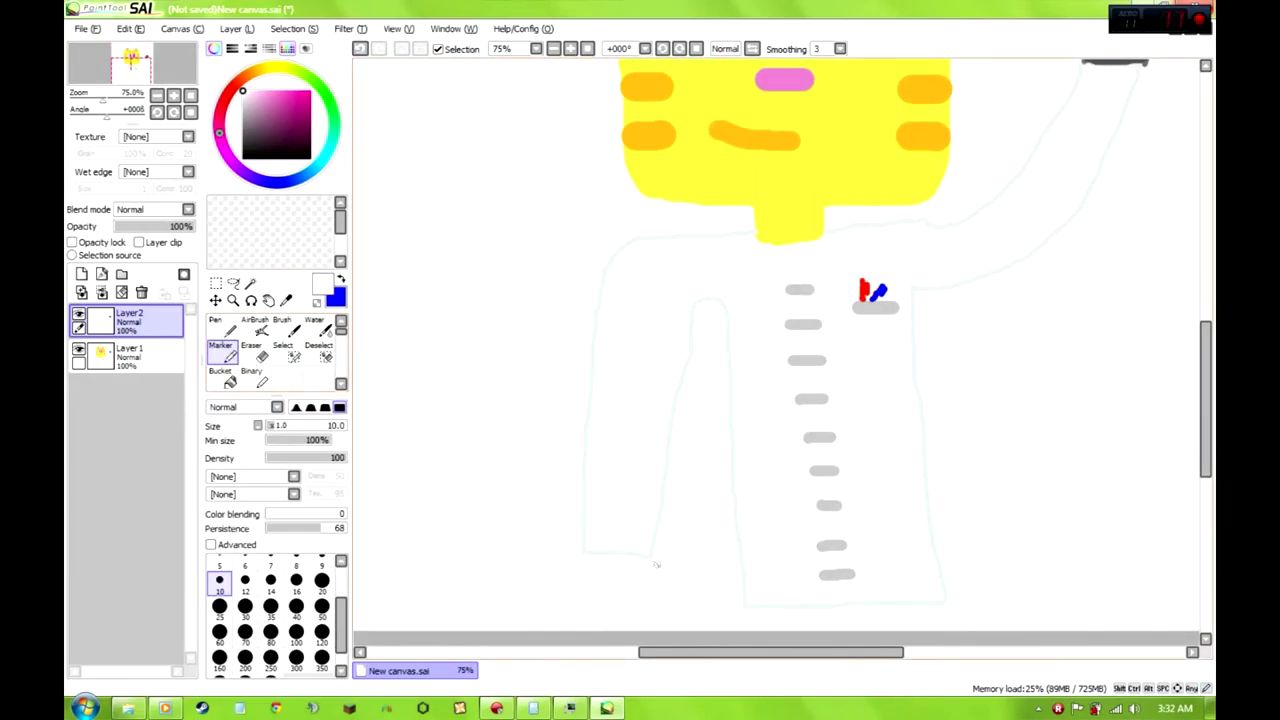
scroll(430, 320, up, 4)
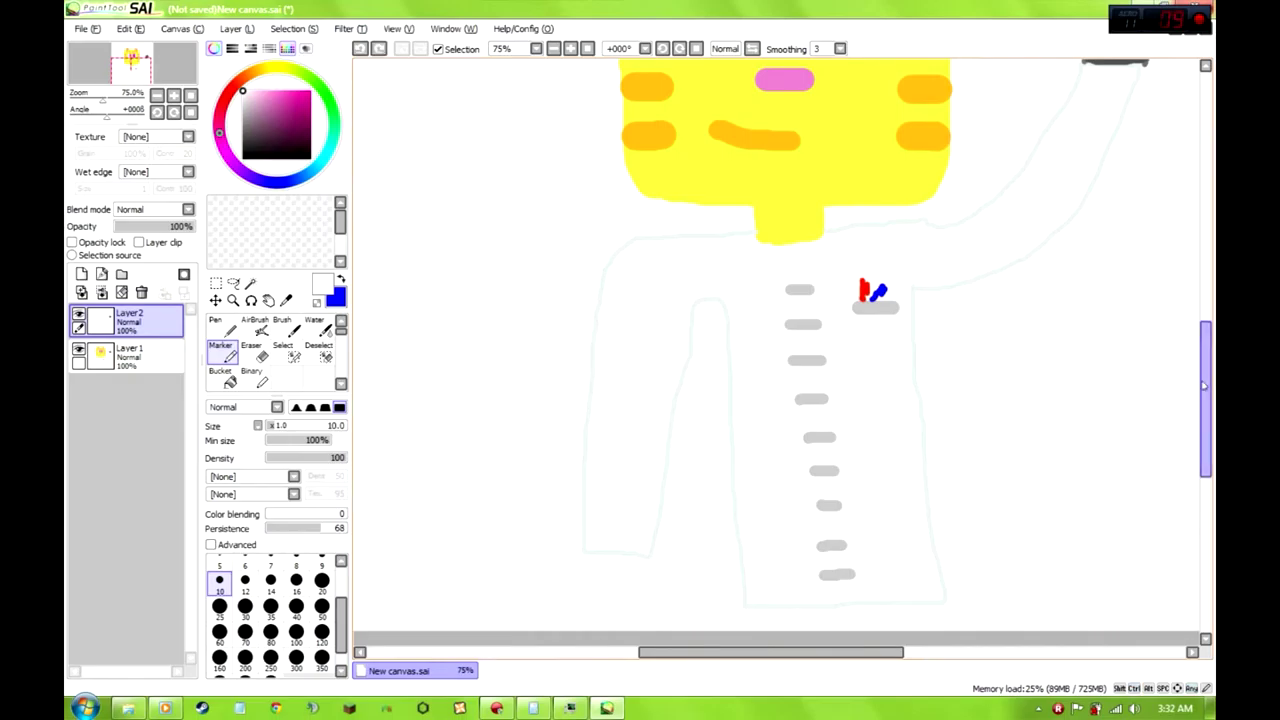
click(128, 353)
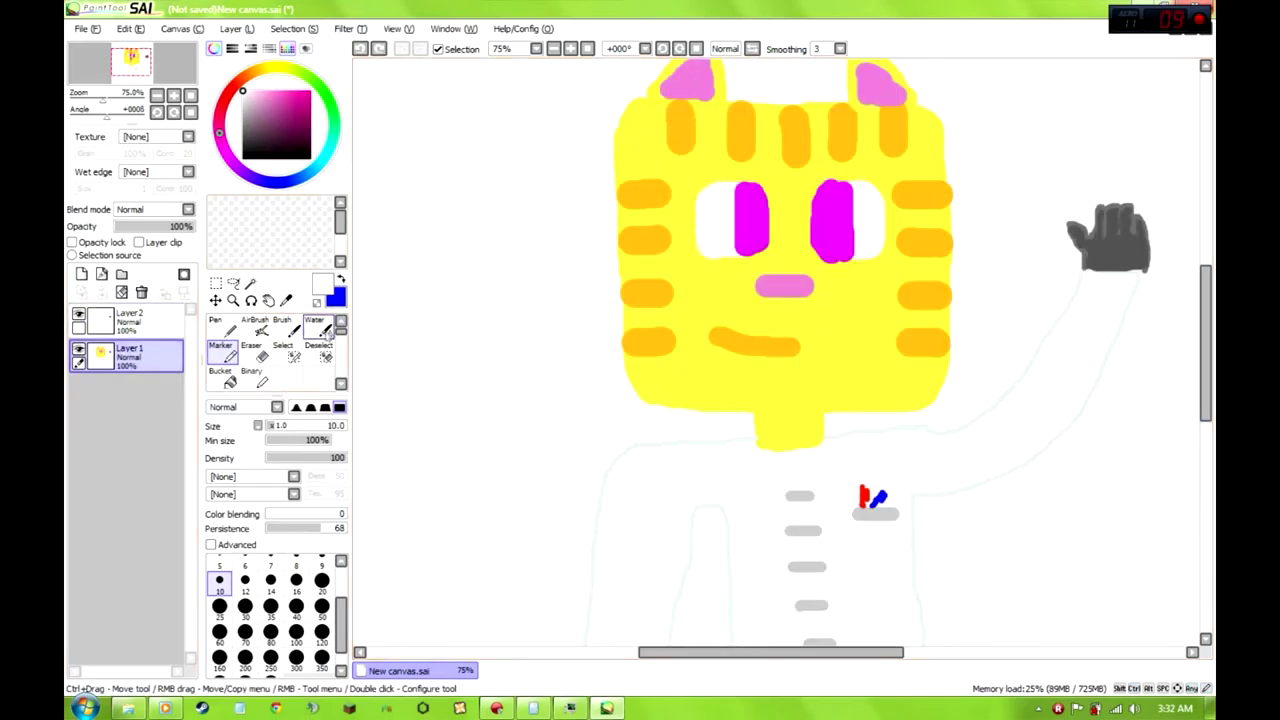
key(alt)
click(1110, 200)
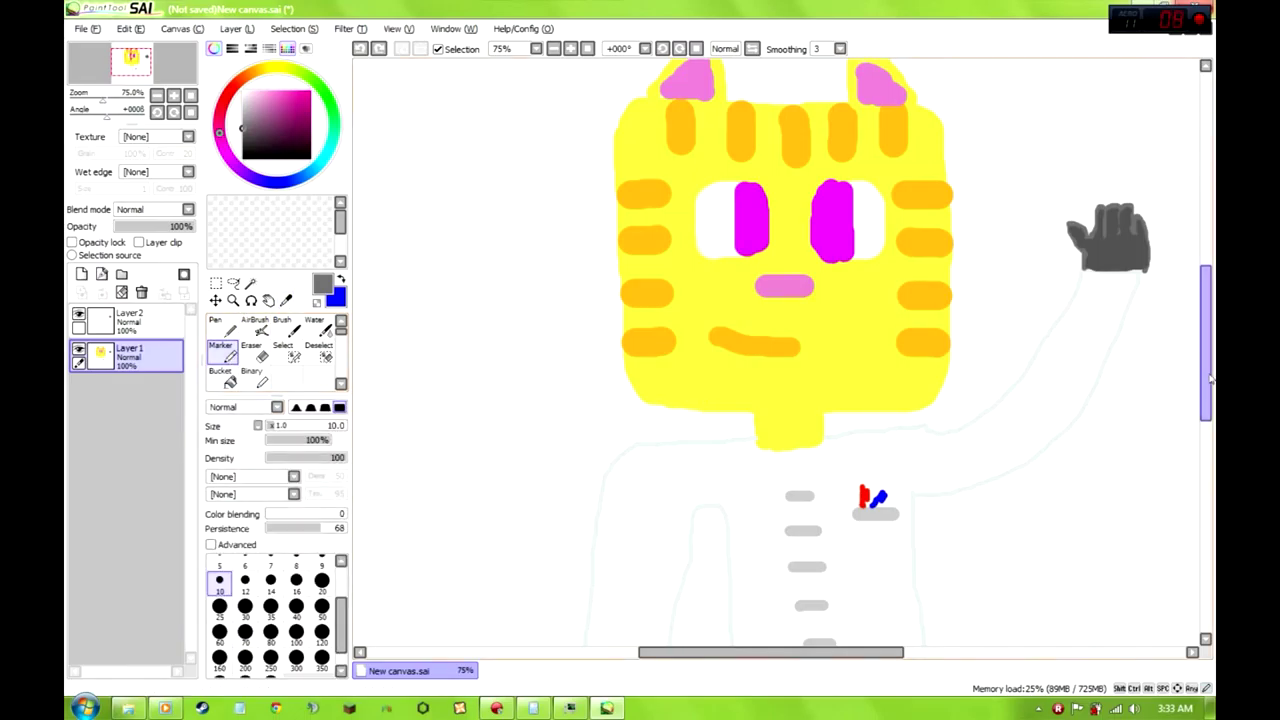
Outline a dark grey hand with thumb and fingers at the end of the lowered arm, using the Marker at size 10
scroll(601, 245, down, 5)
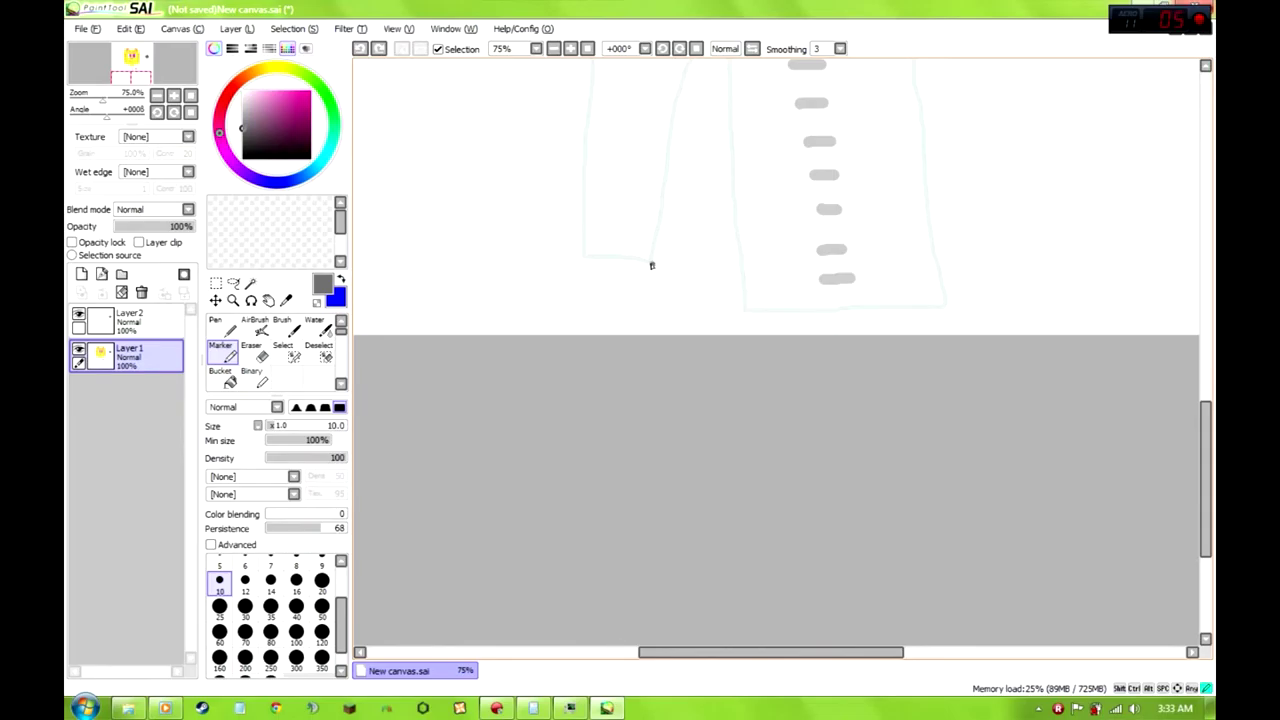
mouse_move(645, 280)
mouse_down()
mouse_move(637, 318)
mouse_move(644, 283)
mouse_move(638, 310)
mouse_move(631, 280)
mouse_move(625, 307)
mouse_move(617, 280)
mouse_move(607, 302)
mouse_move(602, 279)
mouse_move(644, 283)
mouse_move(630, 277)
mouse_move(627, 311)
mouse_move(618, 275)
mouse_move(609, 310)
mouse_move(606, 276)
mouse_move(593, 307)
mouse_move(577, 257)
mouse_up()
key(ctrl+z)
key(ctrl+z)
key(ctrl+z)
key(ctrl+z)
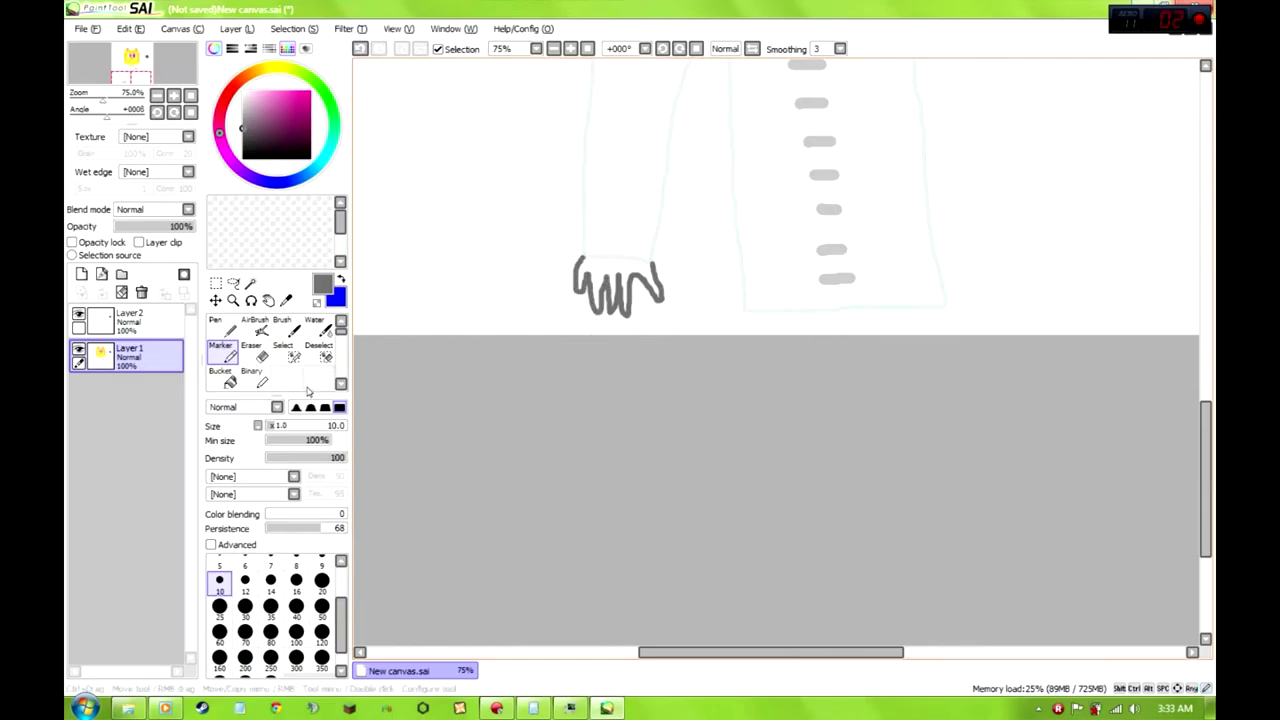
Close the lowered hand along the cuff and fill its palm and fingers with dark grey, using the Marker at size 9
scroll(843, 503, up, 2)
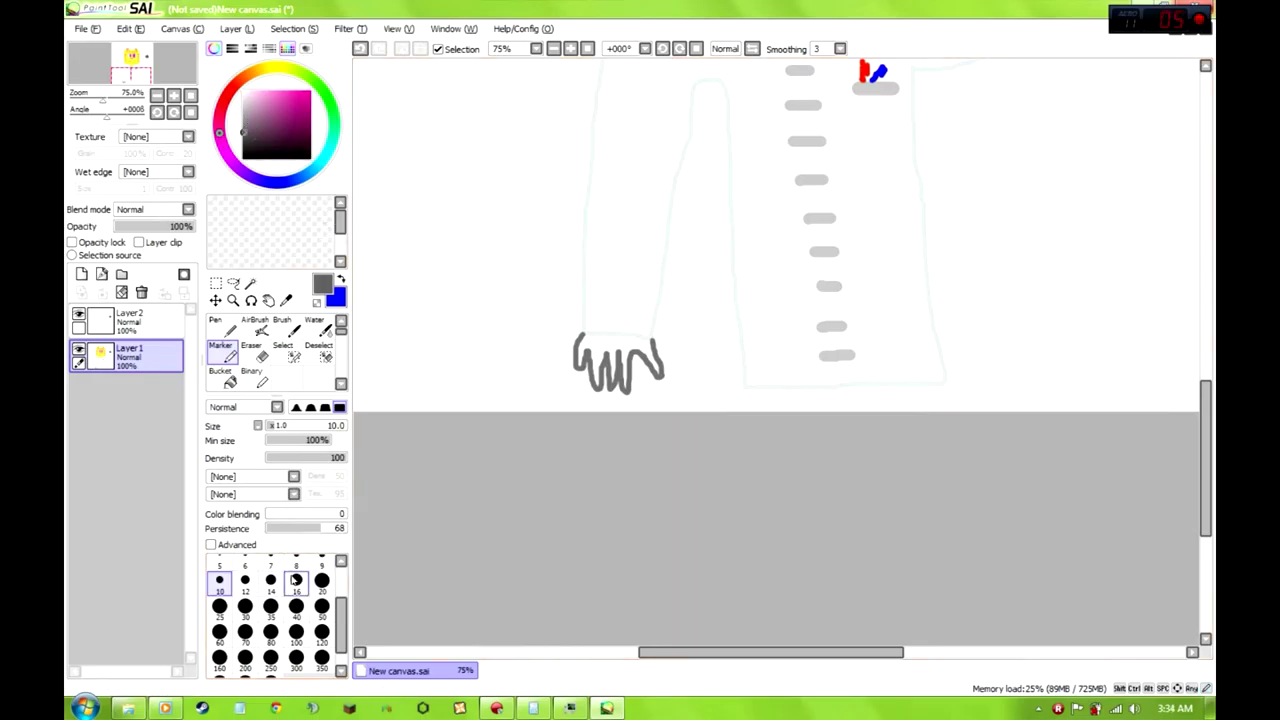
click(321, 565)
mouse_move(580, 368)
mouse_down()
mouse_move(579, 346)
mouse_move(654, 342)
mouse_up()
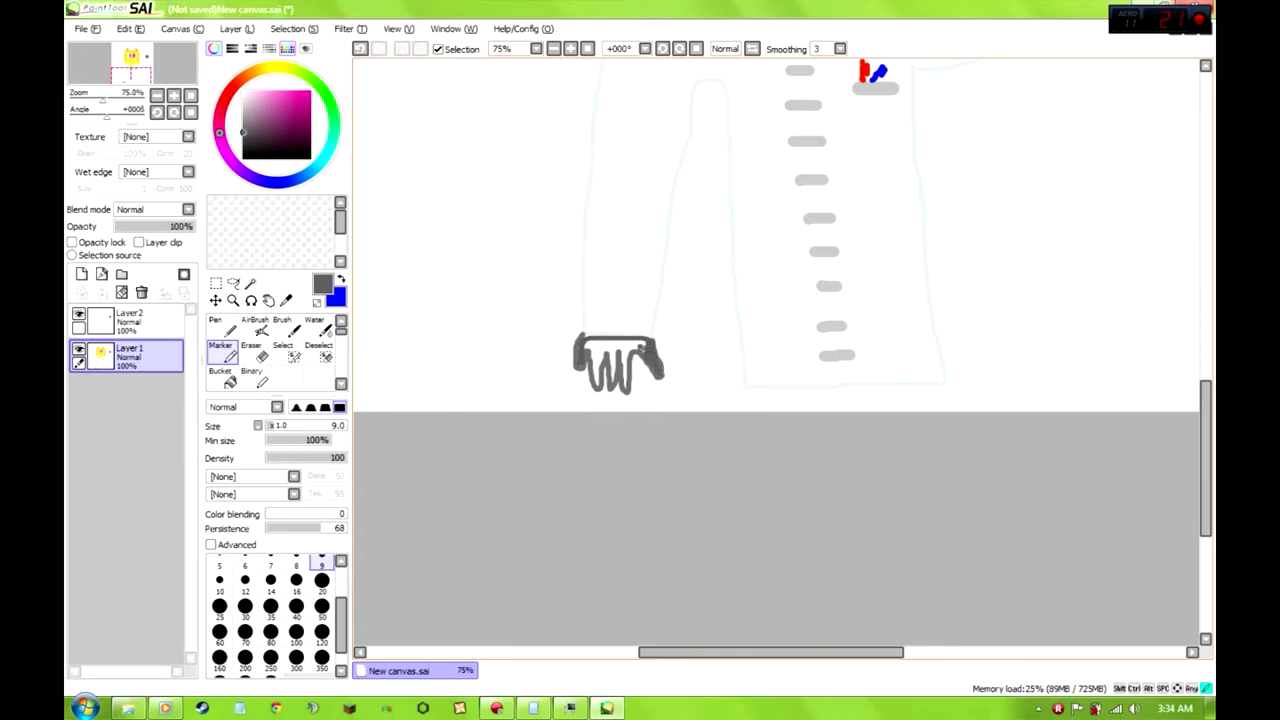
drag(629, 342, 585, 343)
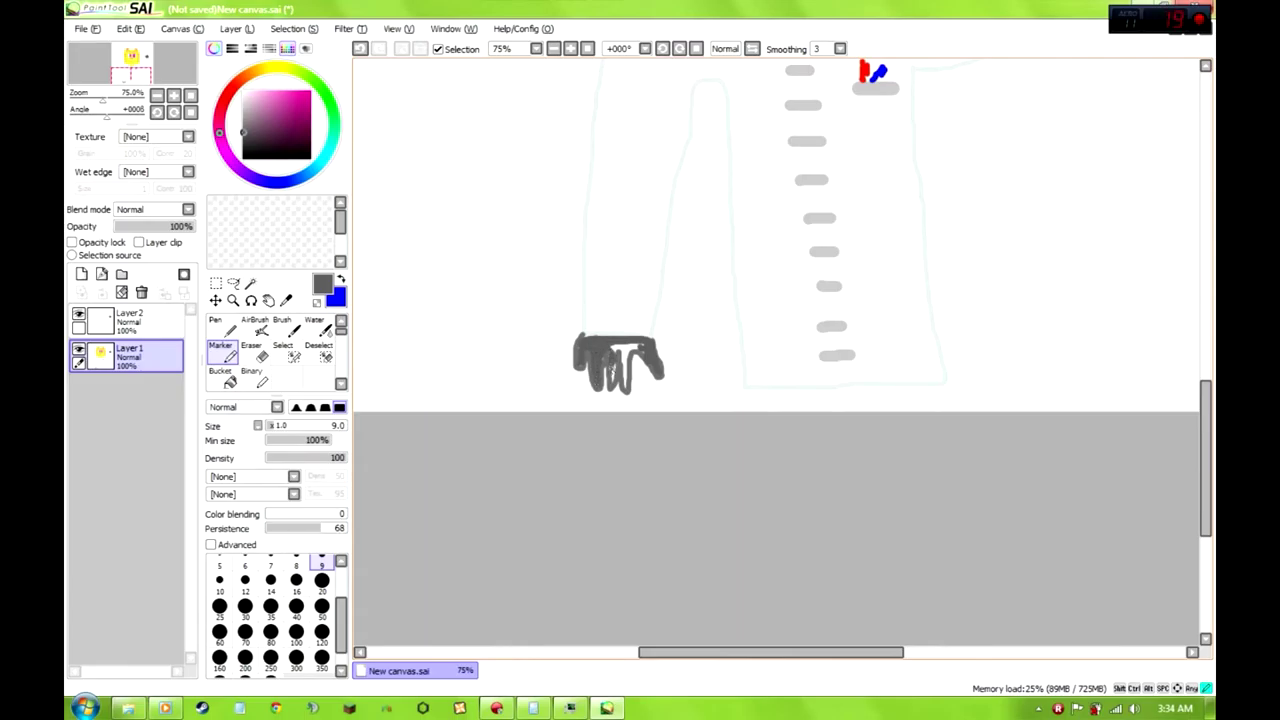
drag(614, 348, 625, 348)
drag(587, 335, 639, 336)
scroll(1156, 419, up, 2)
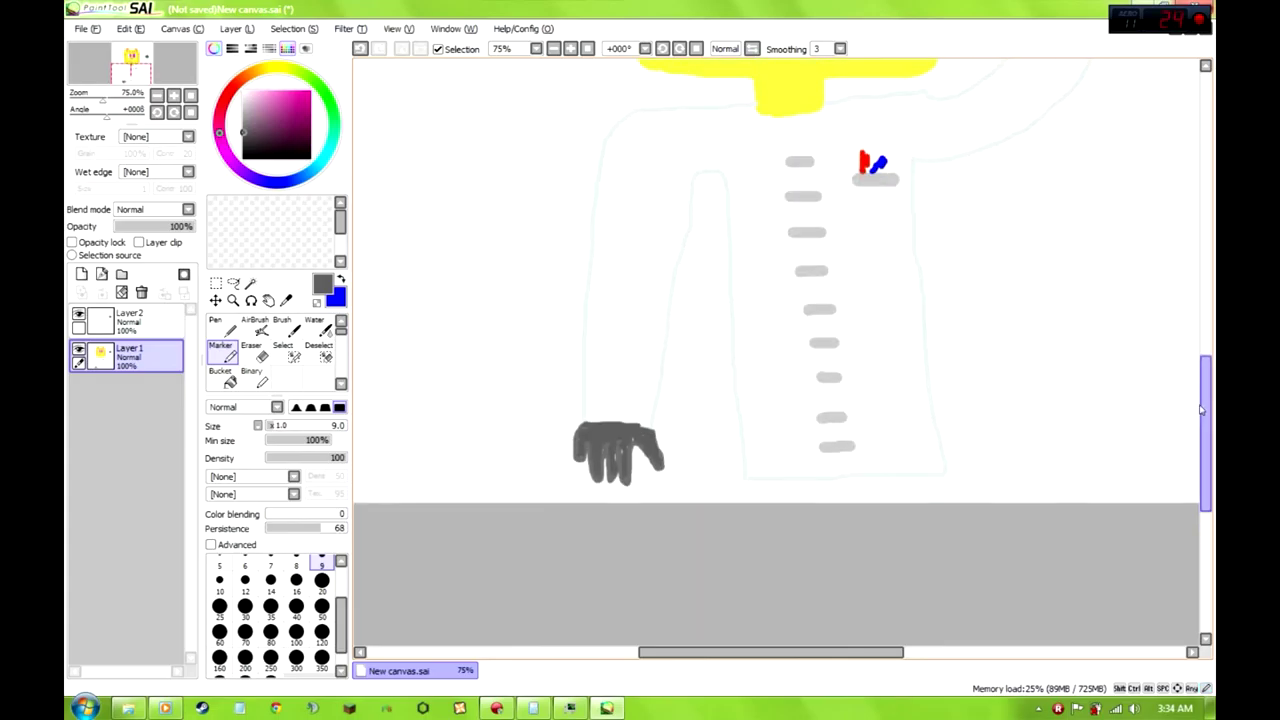
Paint a short light grey dash on each sleeve cuff in the coat buttons' colour, using the Marker at size 20
click(286, 300)
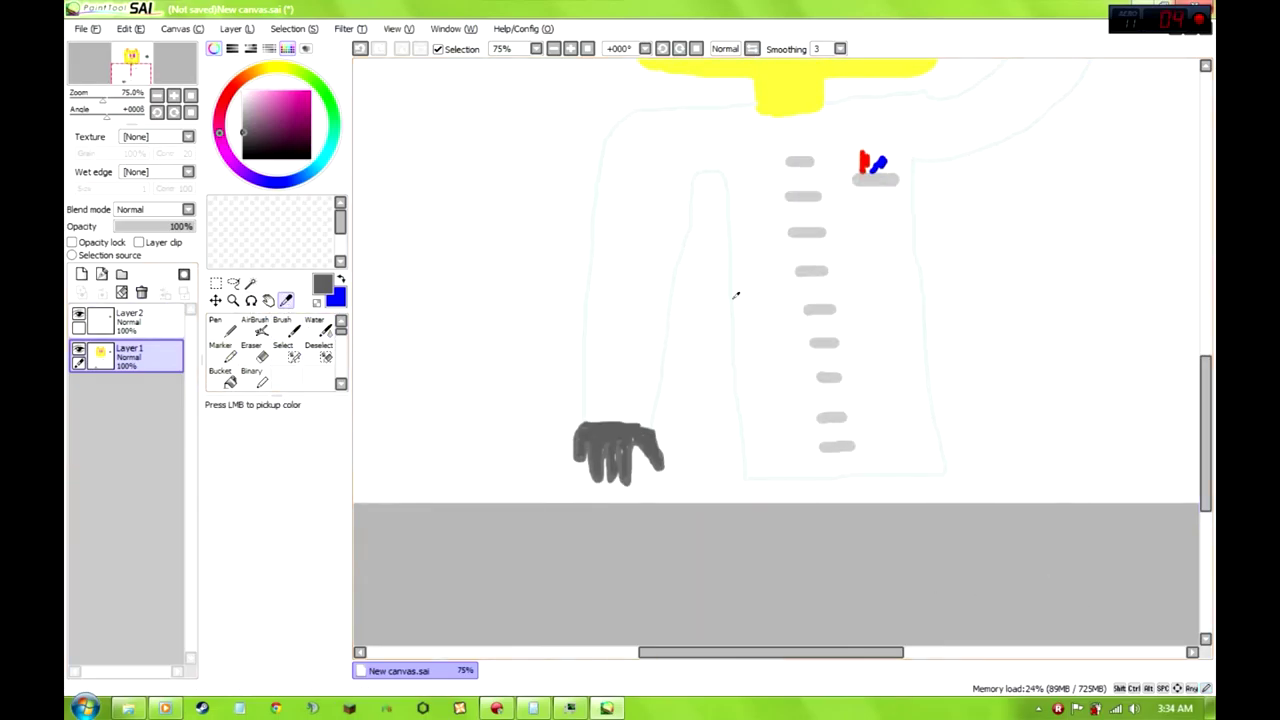
alt+click(828, 336)
click(224, 350)
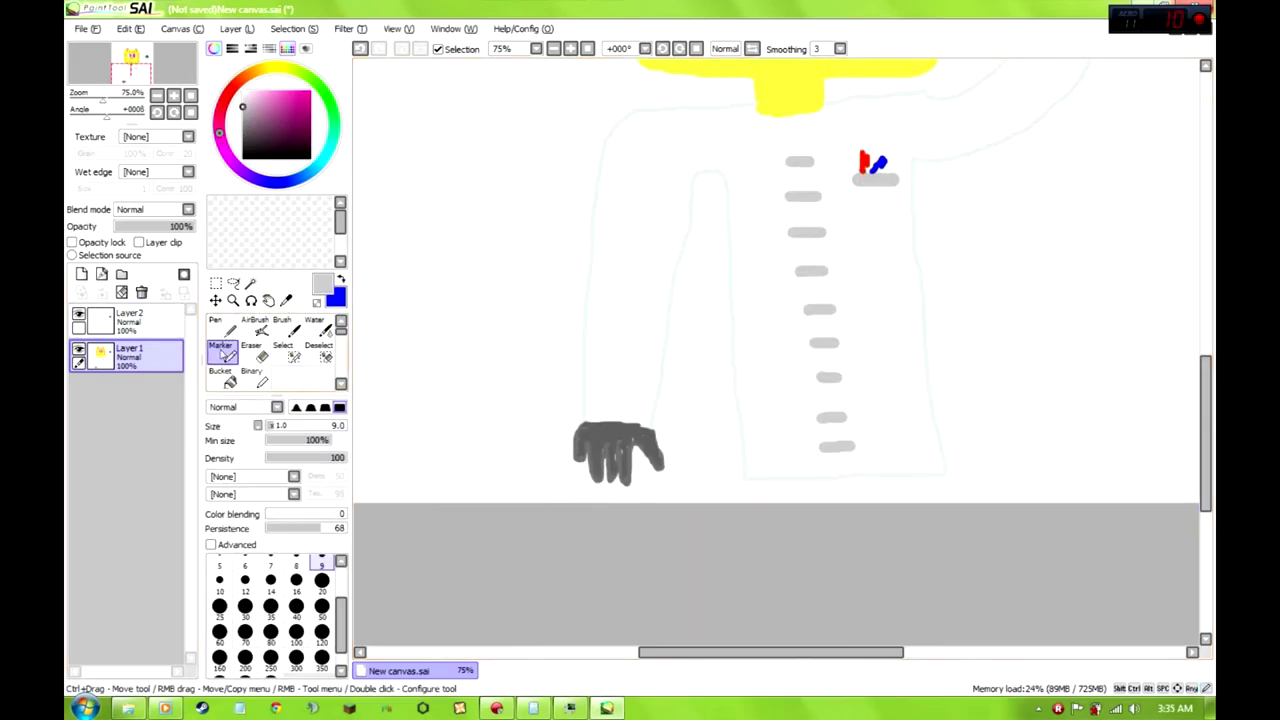
click(322, 580)
drag(604, 407, 632, 407)
drag(1207, 379, 1210, 337)
Examine the whole character on the canvas at 33.33% zoom, and return to 50%
click(399, 28)
click(419, 124)
click(399, 28)
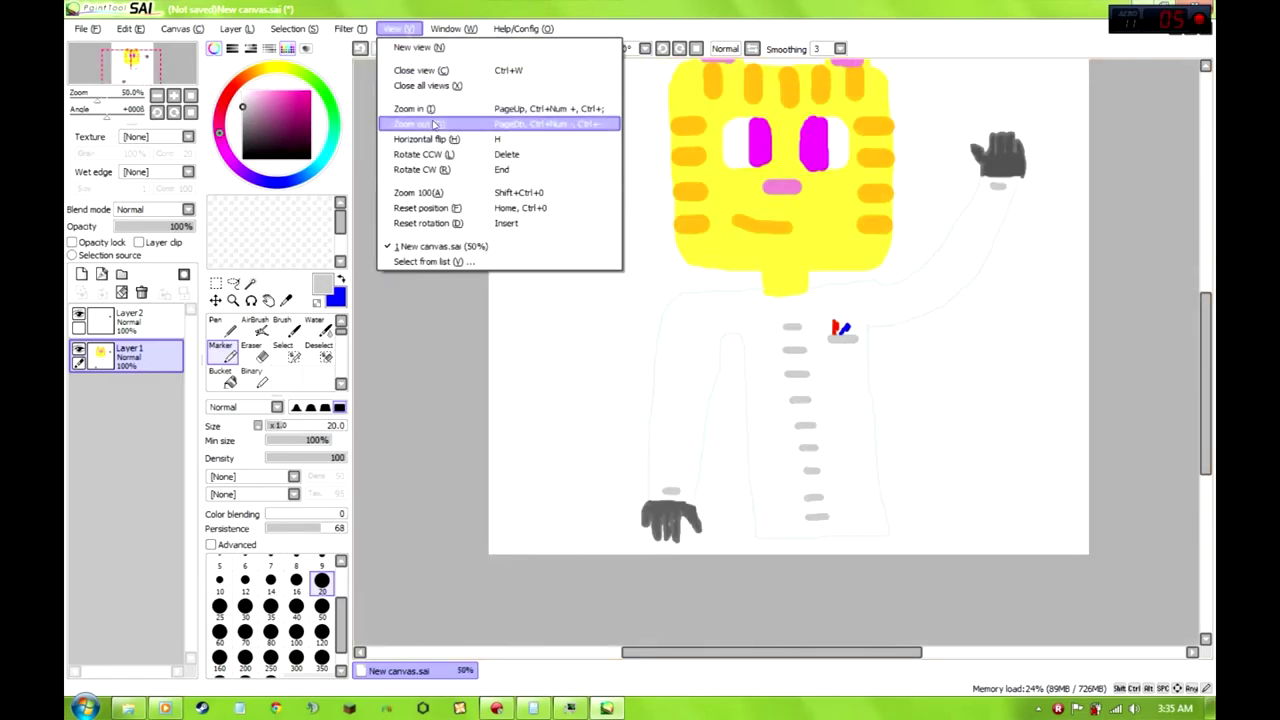
click(419, 124)
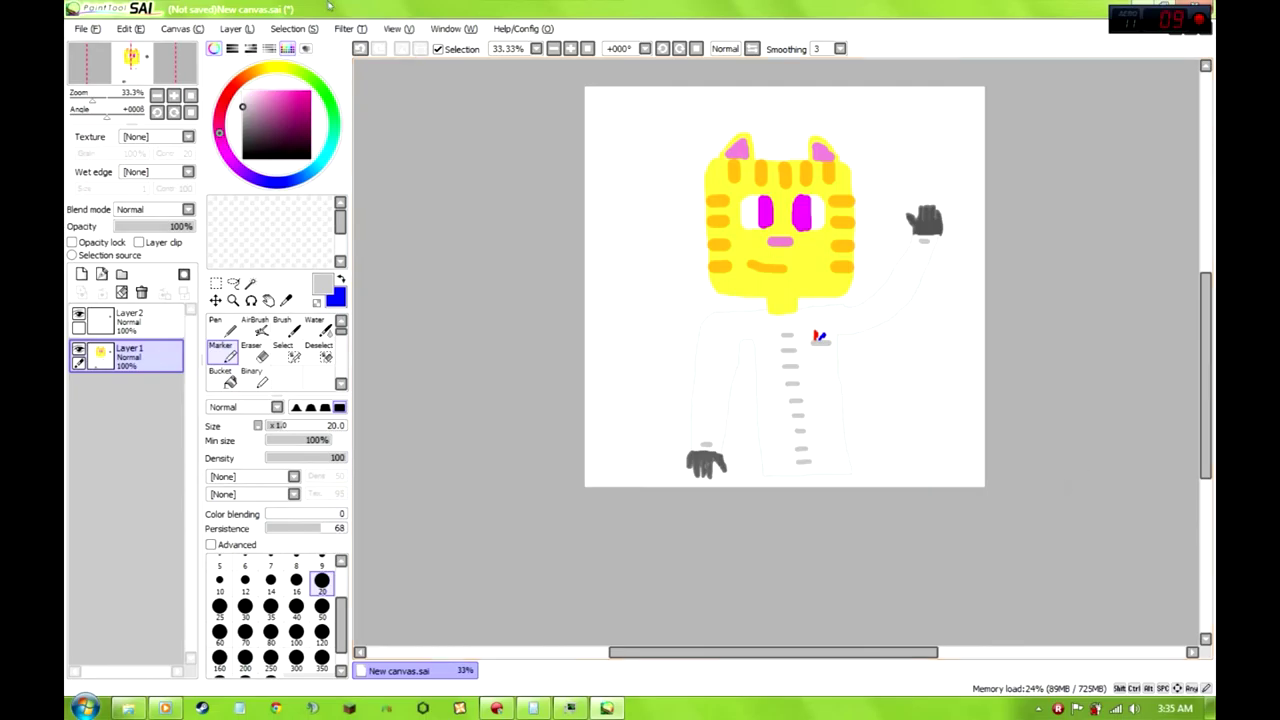
click(399, 28)
click(419, 106)
drag(828, 654, 851, 657)
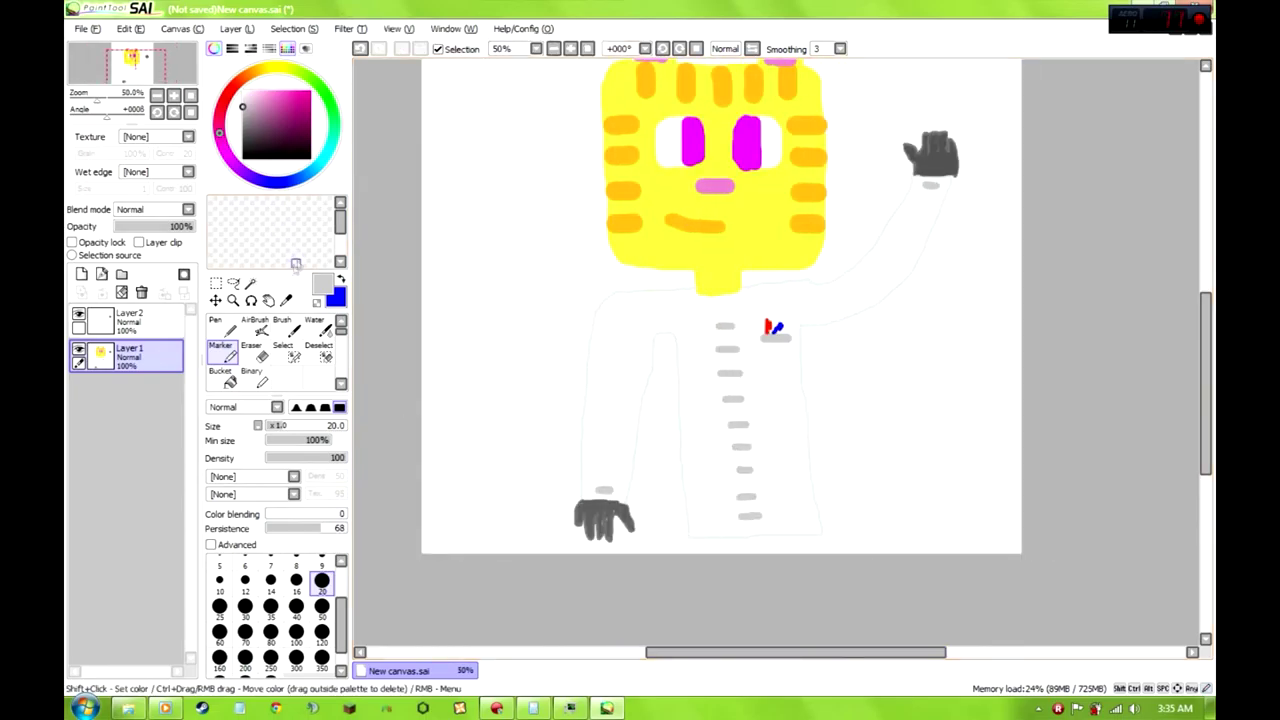
Pick up the yellow of the cat's face as the drawing colour for the Marker
click(286, 300)
click(737, 203)
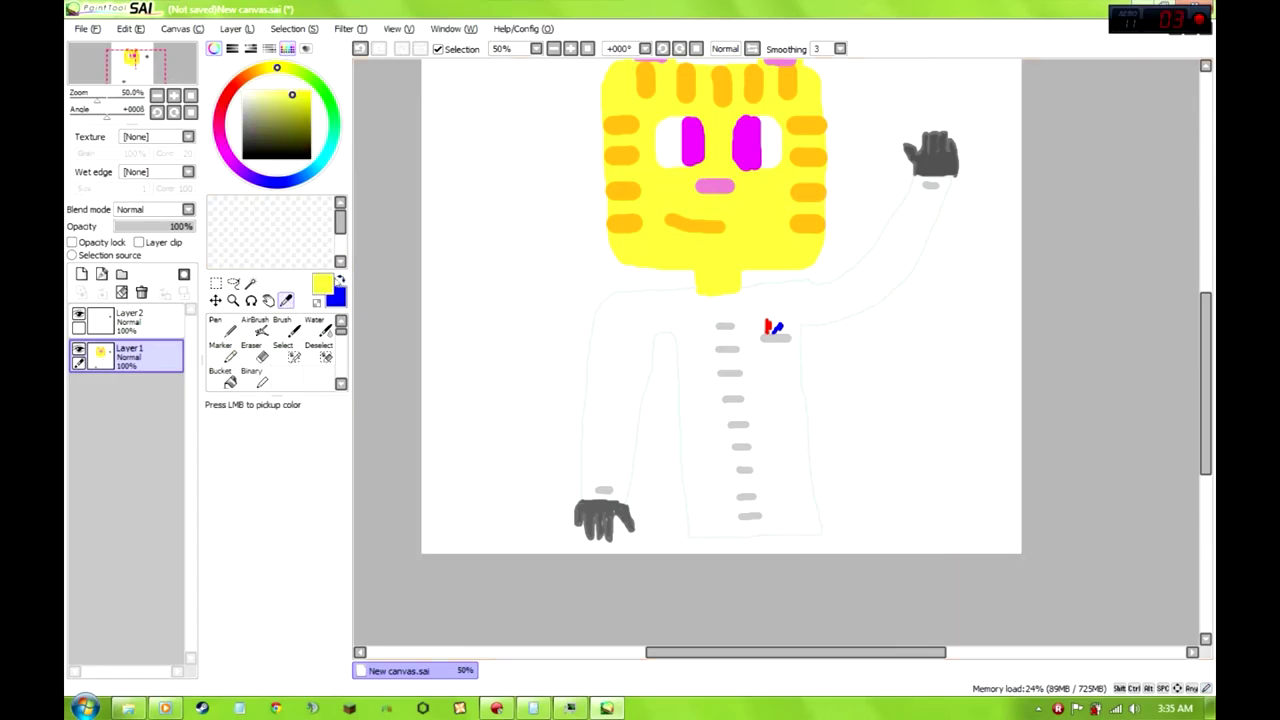
click(340, 281)
click(340, 281)
click(223, 352)
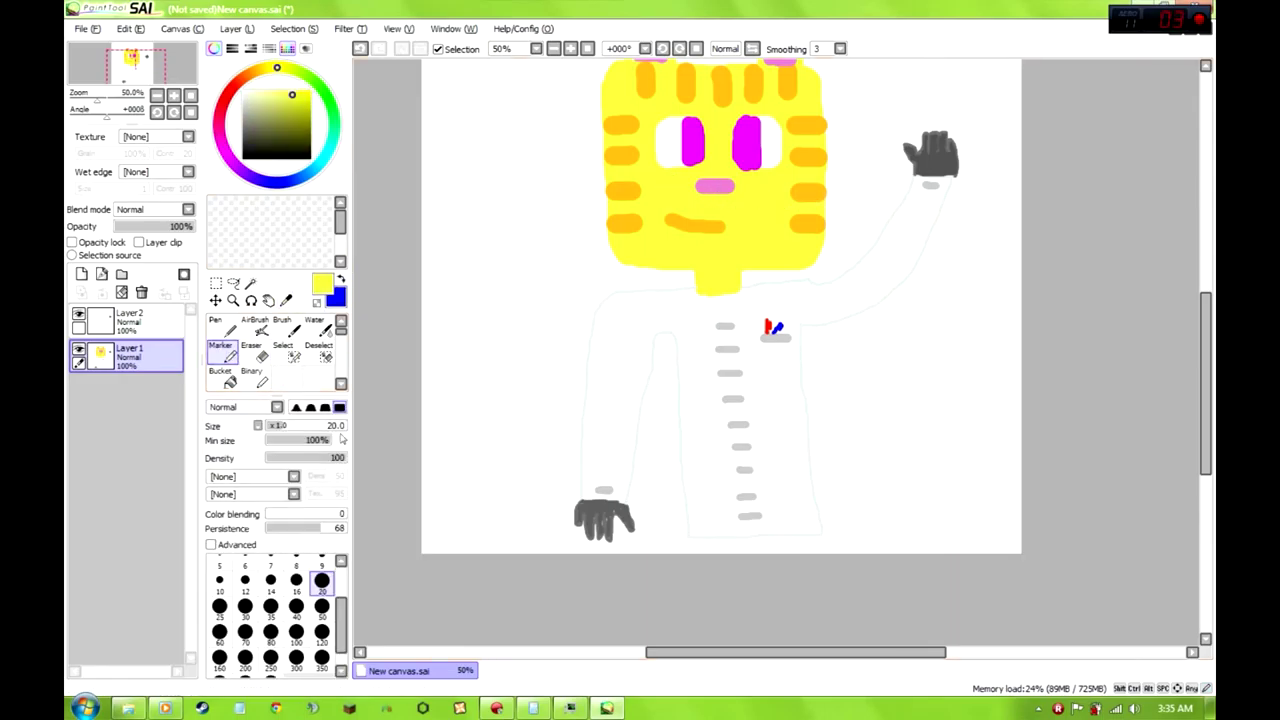
Try to paint a curved yellow tail beside the lower coat, using the Marker at size 35
click(321, 605)
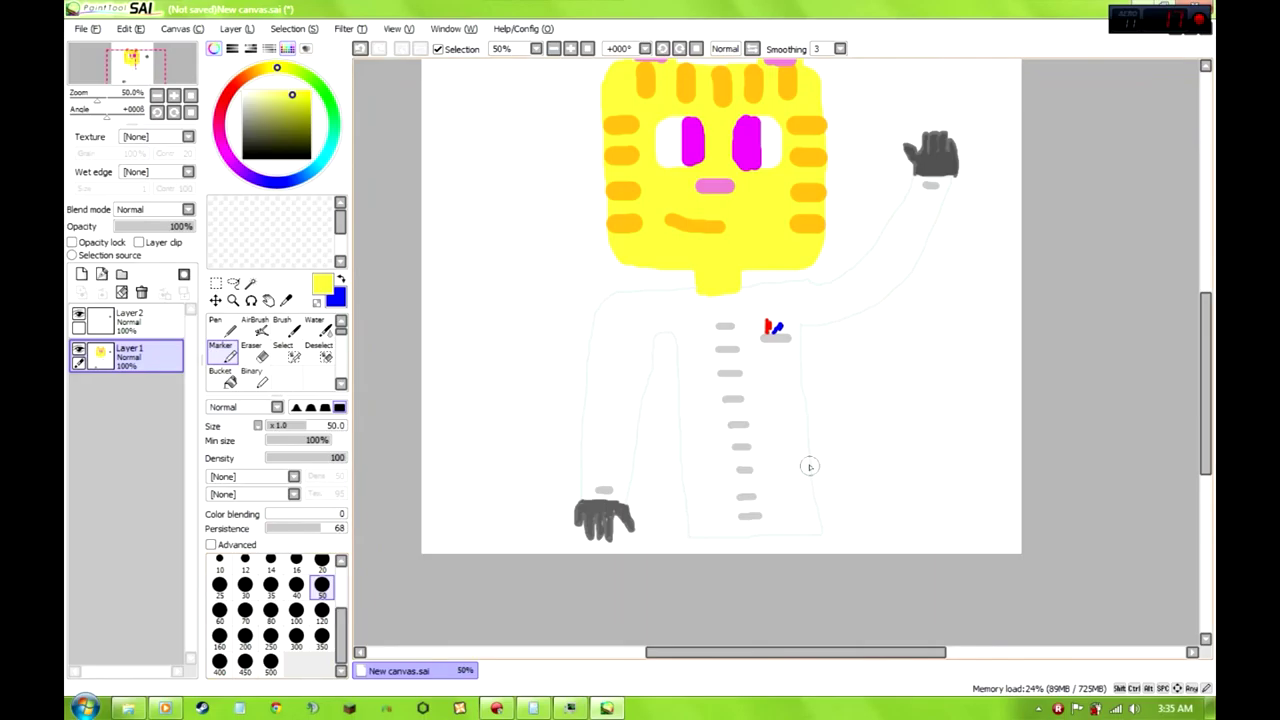
click(272, 592)
mouse_move(813, 466)
mouse_down()
mouse_move(874, 442)
mouse_move(860, 396)
mouse_move(884, 383)
mouse_move(906, 342)
mouse_up()
key(ctrl+z)
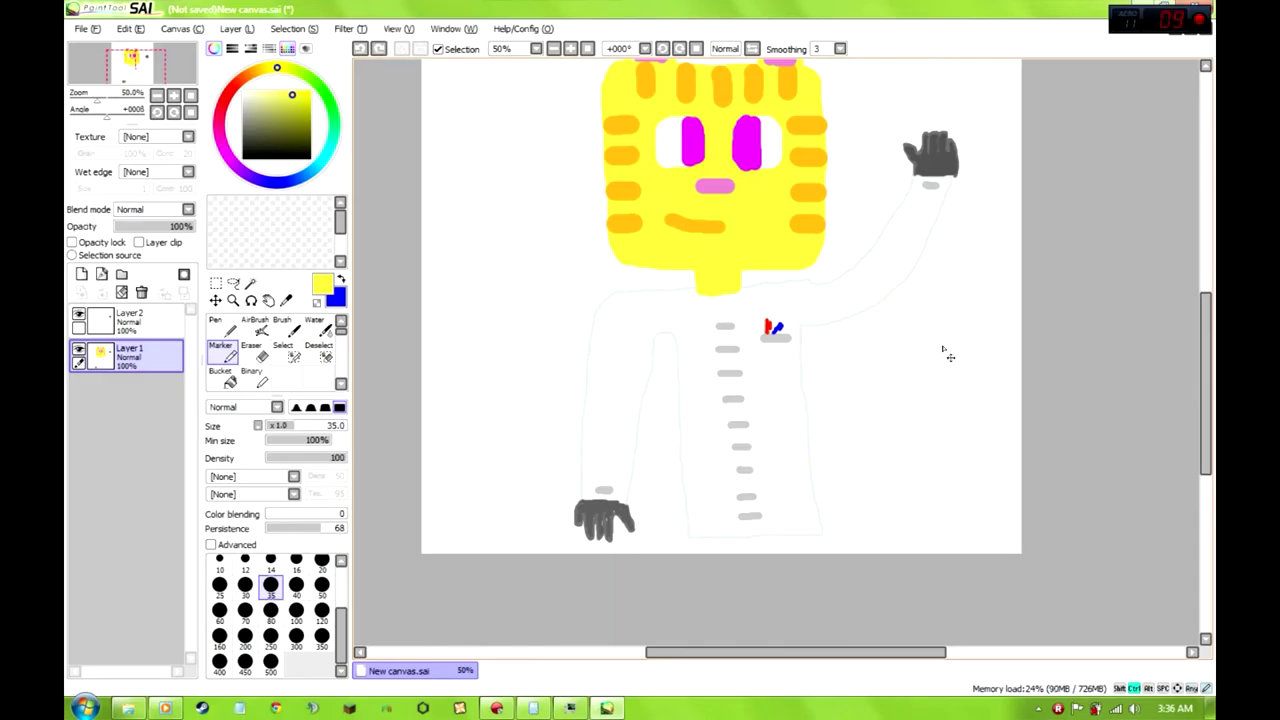
Paint a curved yellow tail rising outward from the coat's lower side, using the Marker at size 60
click(321, 585)
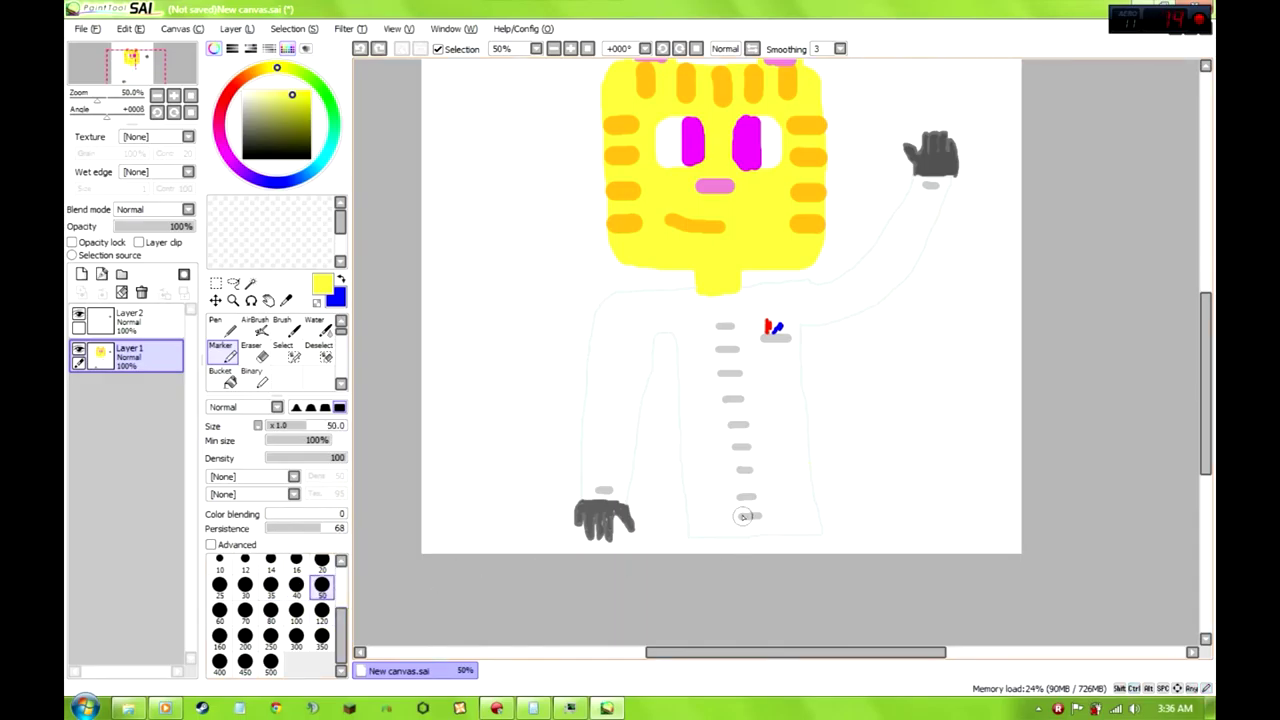
click(219, 610)
mouse_move(822, 458)
mouse_down()
mouse_move(894, 425)
mouse_move(878, 406)
mouse_move(940, 351)
mouse_up()
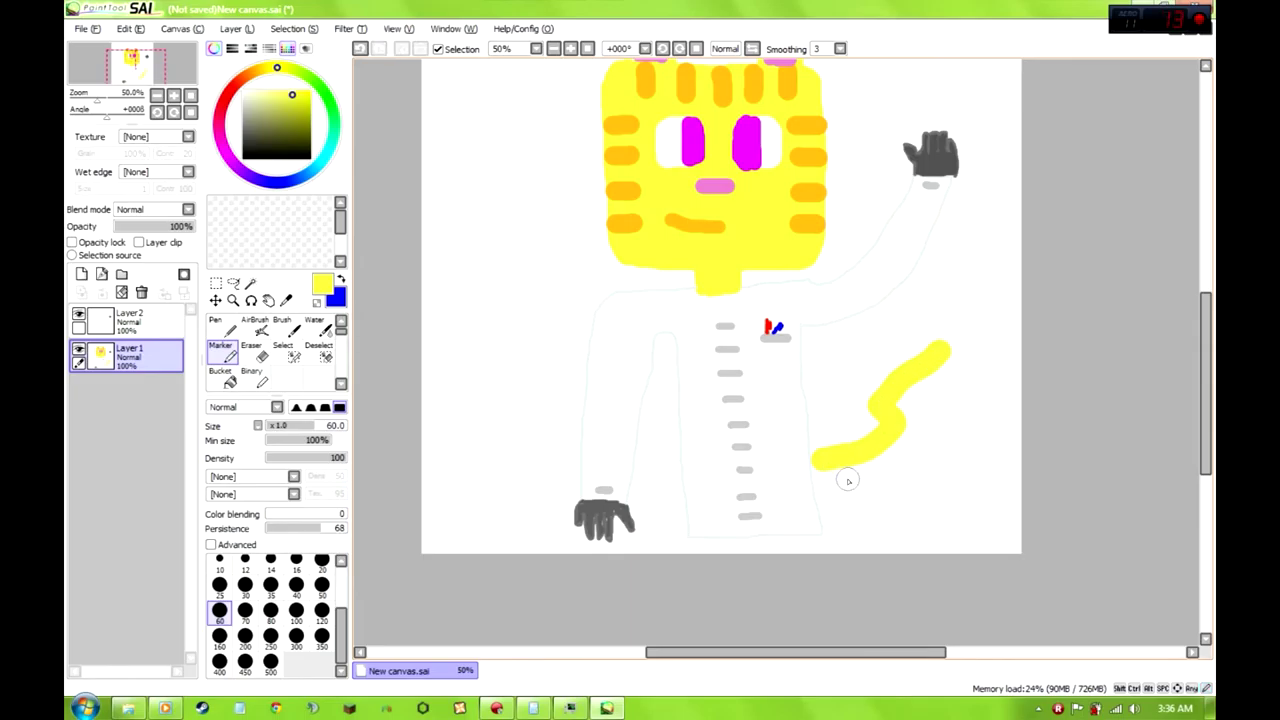
Try to cover the upper tip of the yellow tail with white, using the Marker at size 50
click(770, 451)
click(322, 585)
click(242, 91)
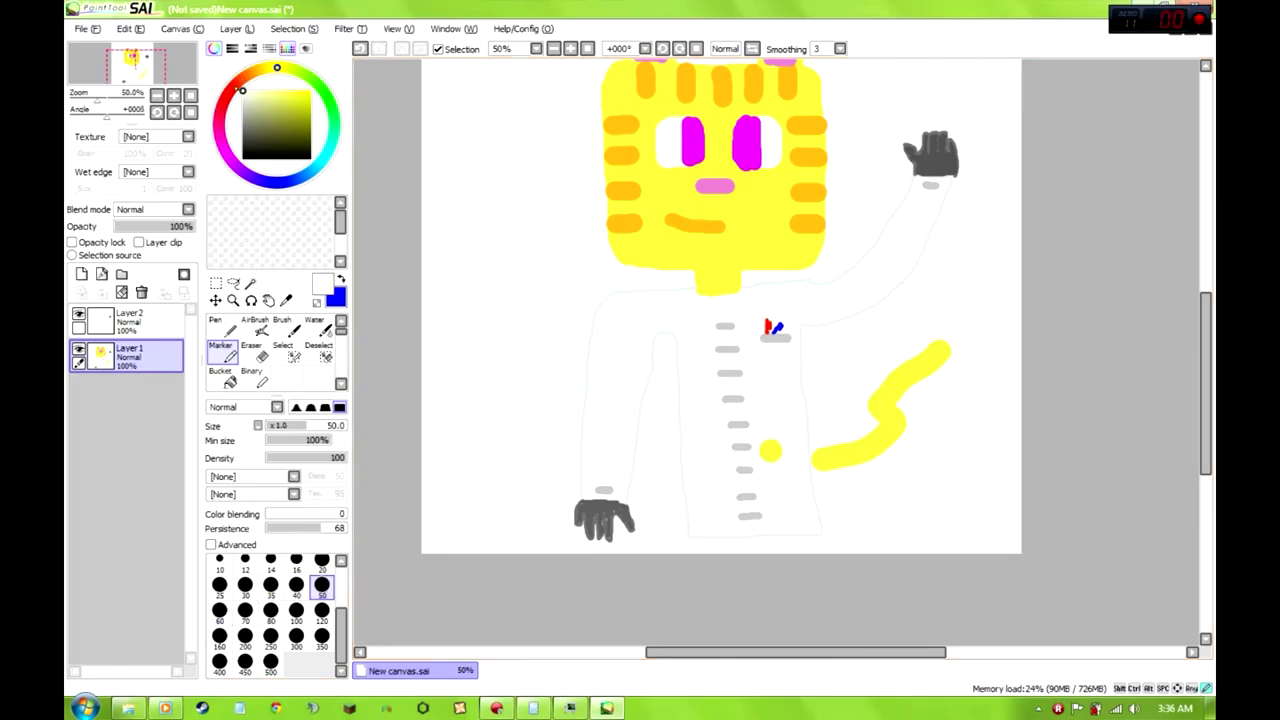
click(938, 352)
drag(939, 352, 944, 353)
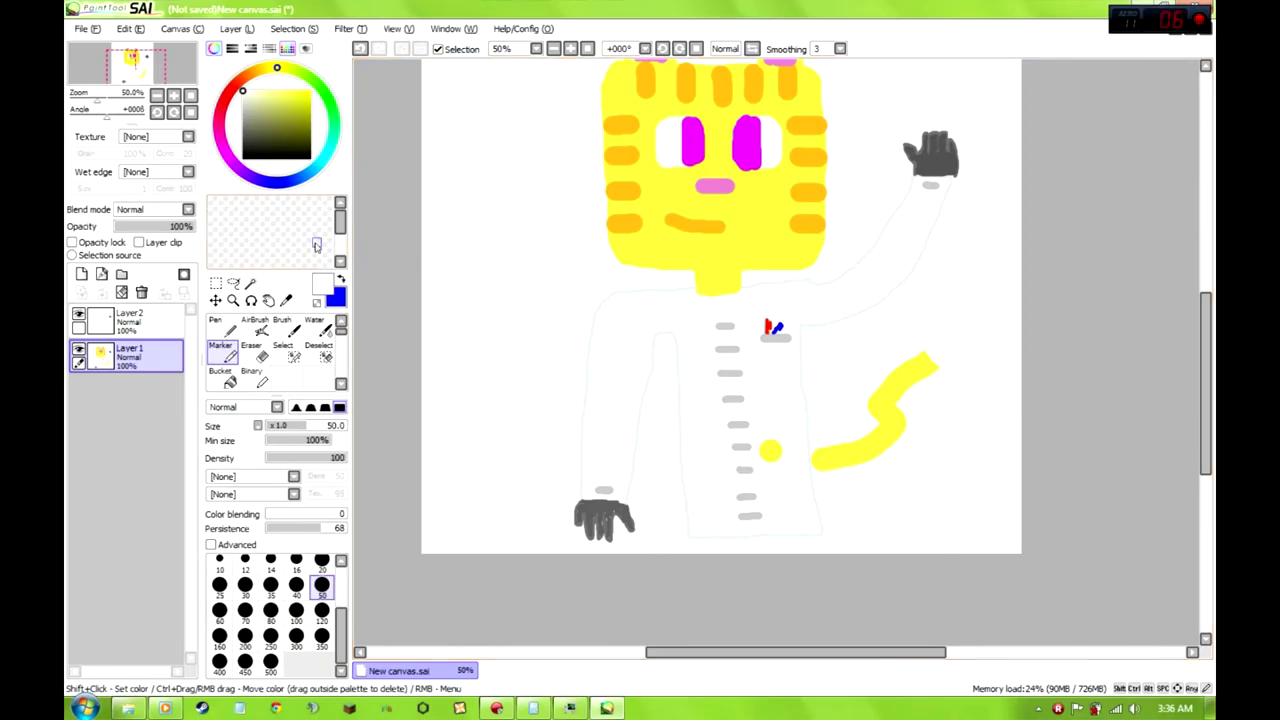
Pick up the pale blue of the coat's outline as the drawing colour for the Marker
key(alt)
click(829, 280)
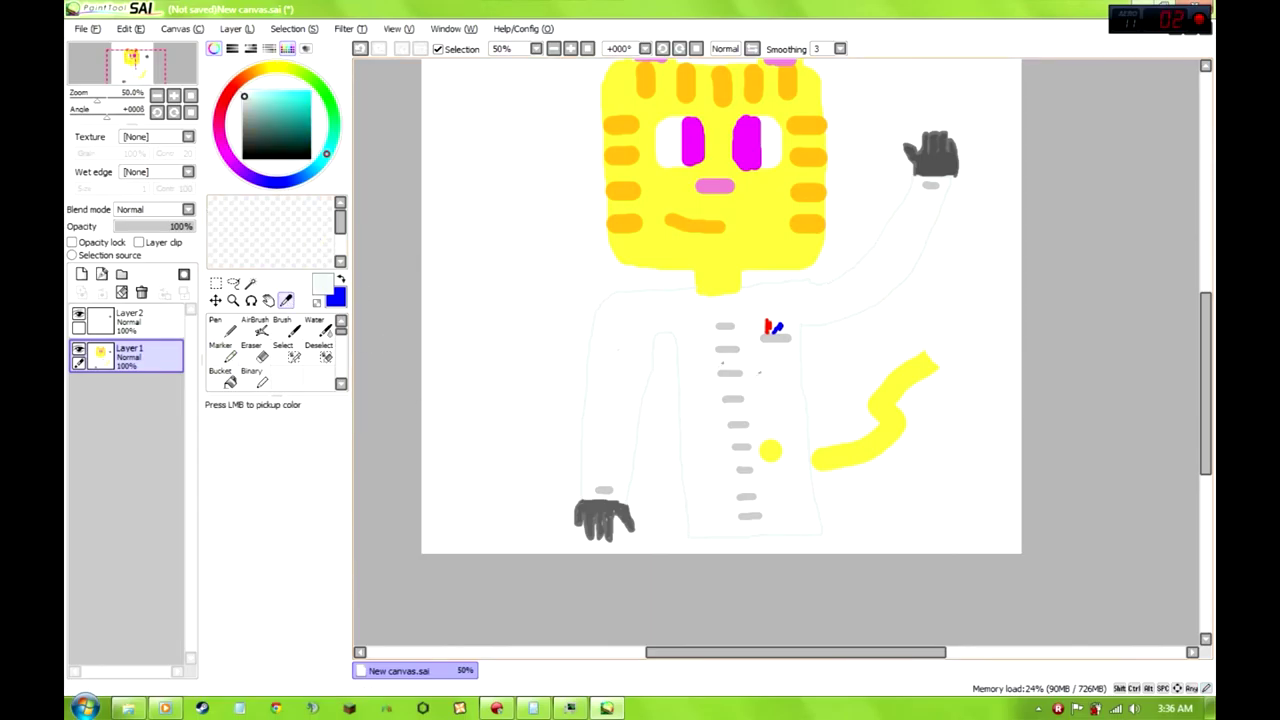
click(222, 352)
Try to outline the white tail tip in pale blue, using the Marker at size 9
drag(341, 636, 341, 600)
click(321, 610)
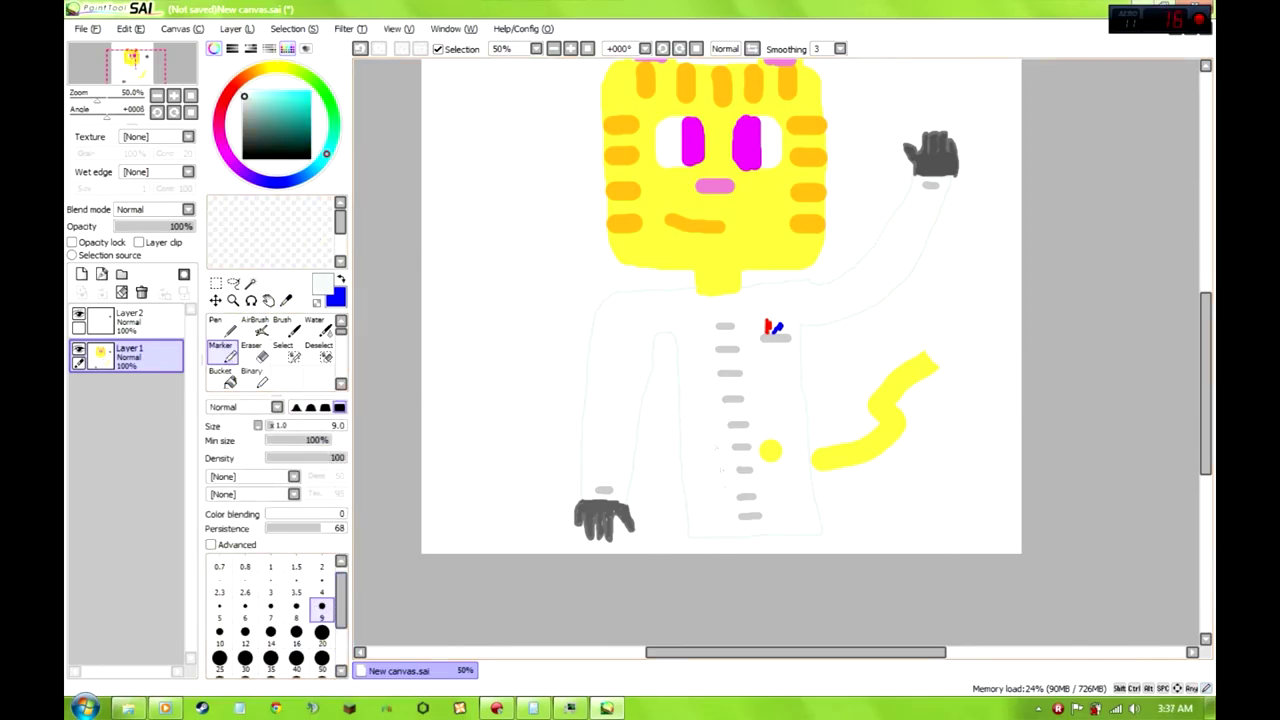
click(399, 28)
click(420, 109)
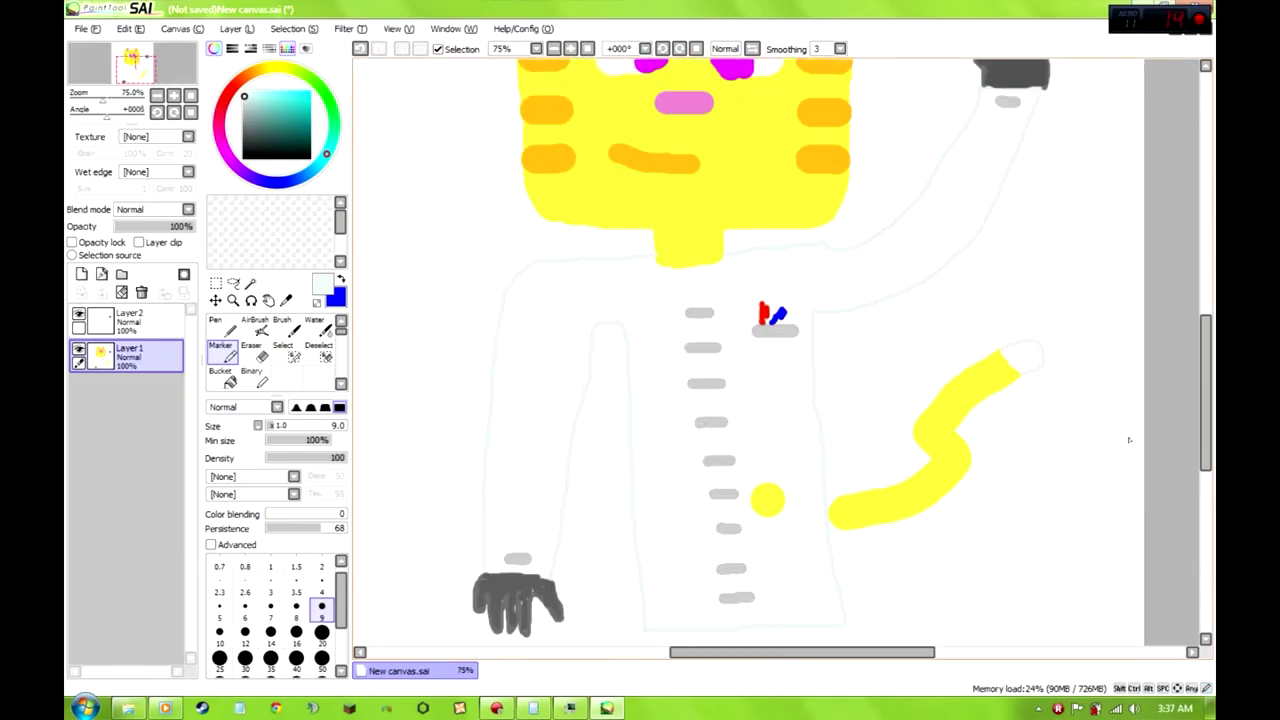
click(399, 28)
click(420, 123)
click(399, 28)
click(430, 123)
Undo the tail tip's outline, its white covering and the stray yellow dot on the coat
key(ctrl+z)
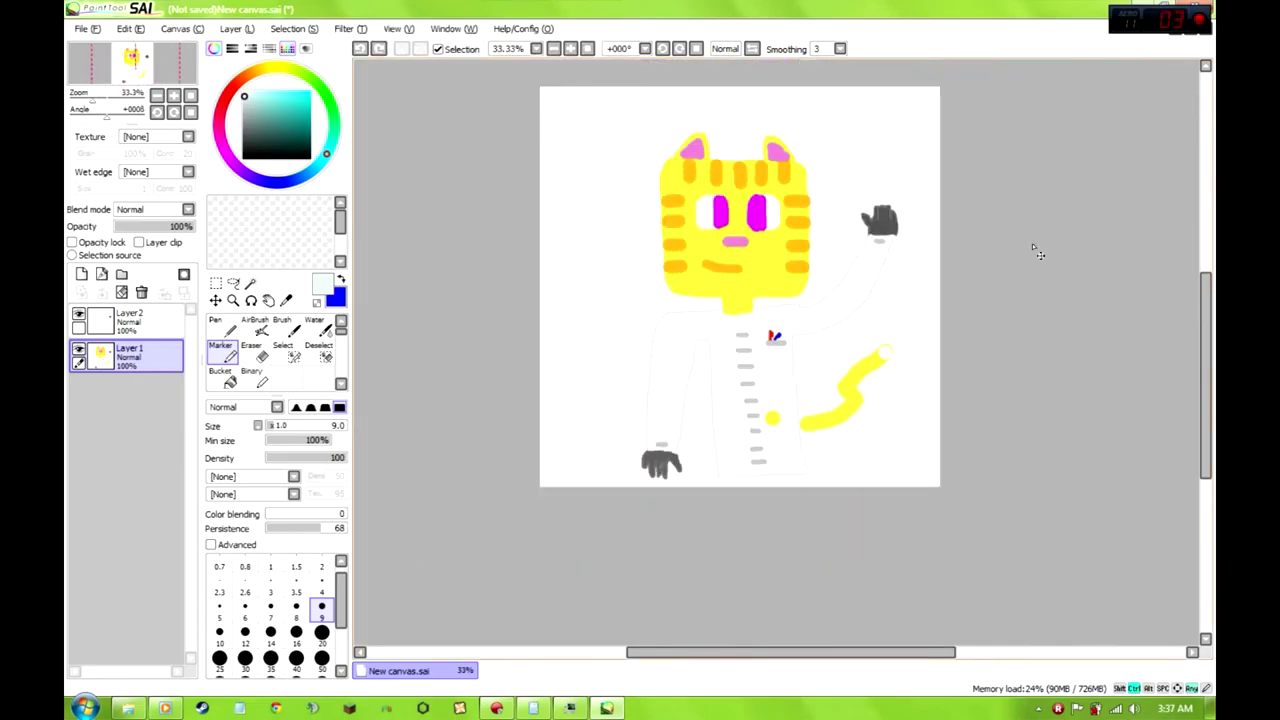
key(ctrl+z)
key(ctrl+z)
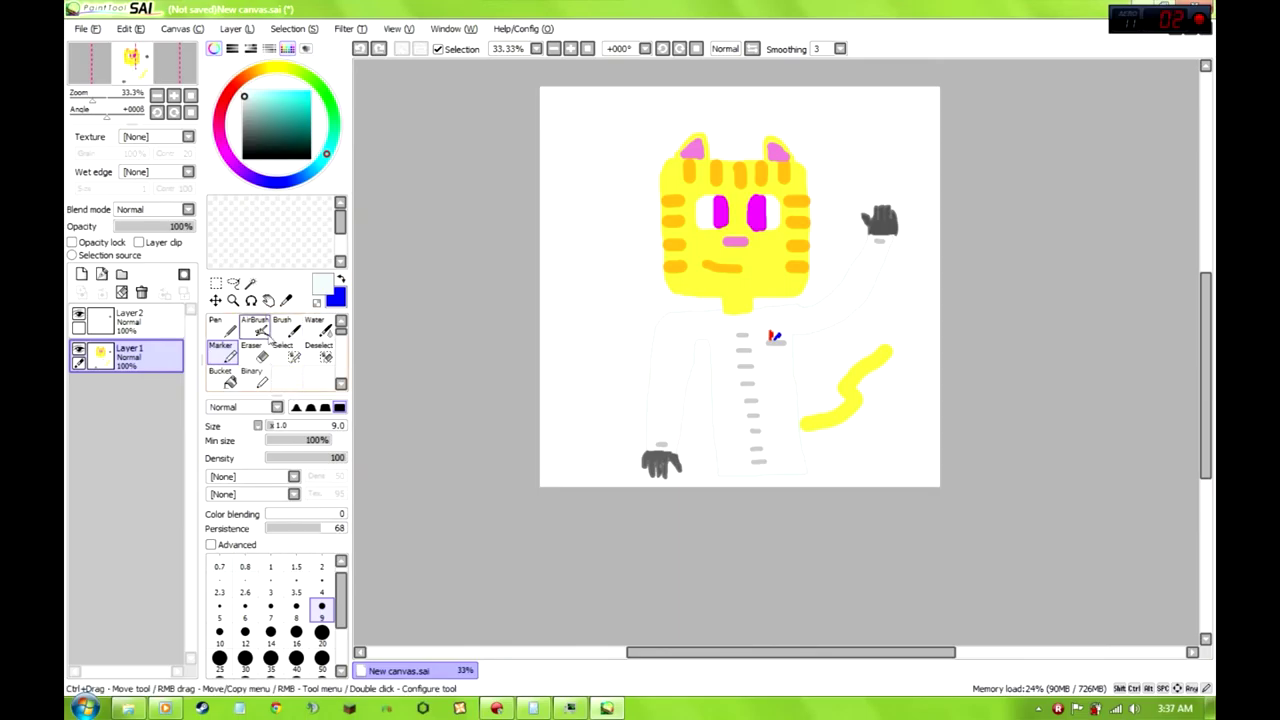
Paint the upper tip of the yellow tail in a pale blue-grey, using the Marker at size 50
click(321, 657)
drag(885, 350, 888, 353)
key(ctrl+z)
key(ctrl+z)
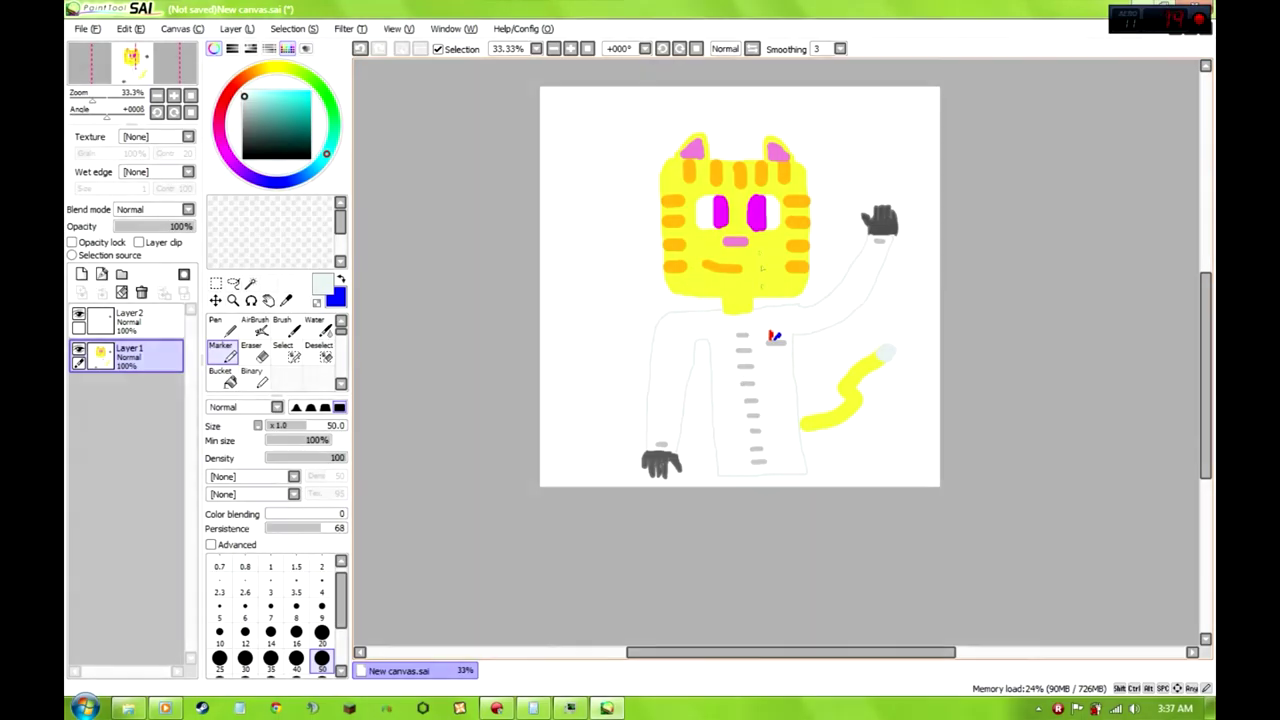